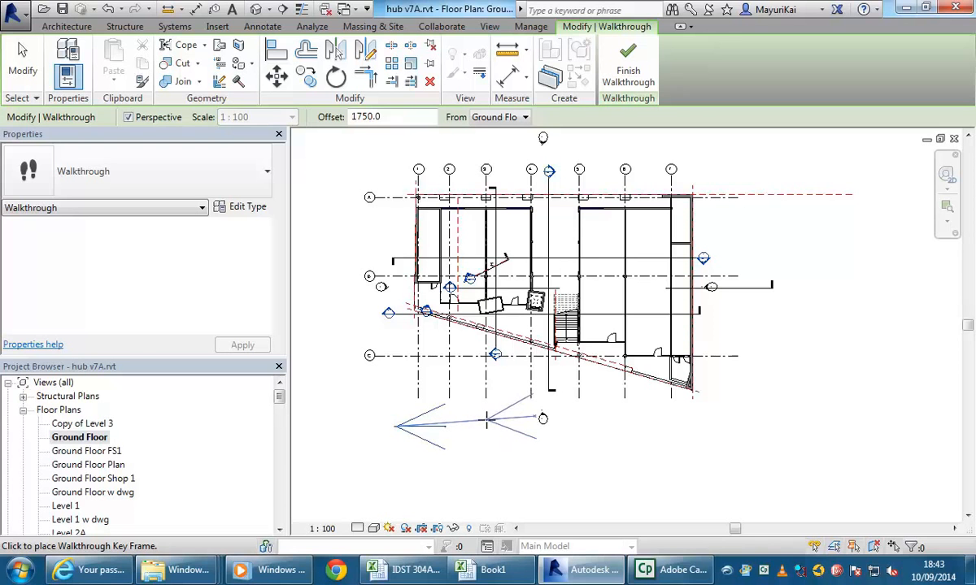
Step: Place walkthrough key frames on the Ground Floor plan from outside the building up to the foot of the central stairs
click(490, 420)
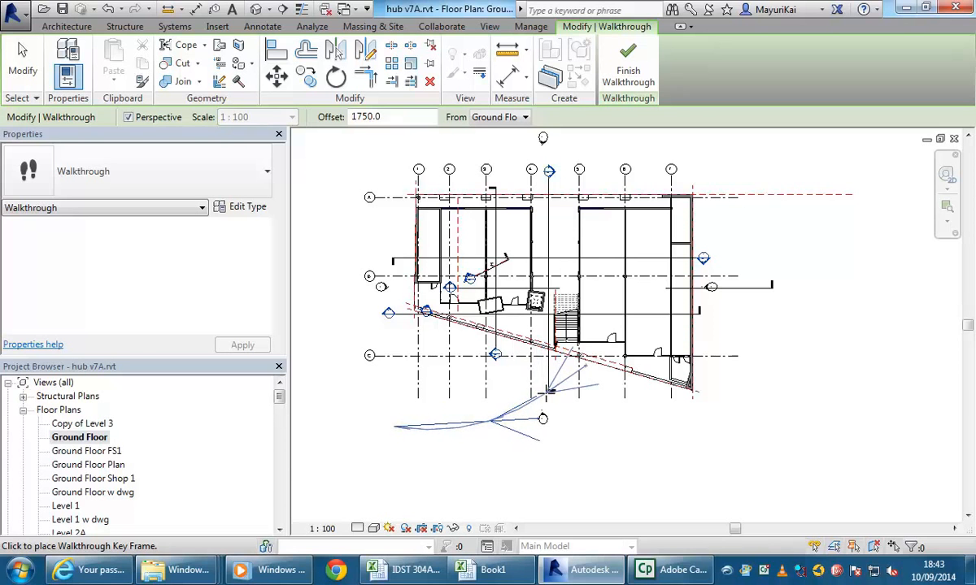
scroll(566, 382, up, 2)
scroll(566, 381, up, 2)
middle_drag(569, 360, 562, 381)
scroll(554, 367, up, 1)
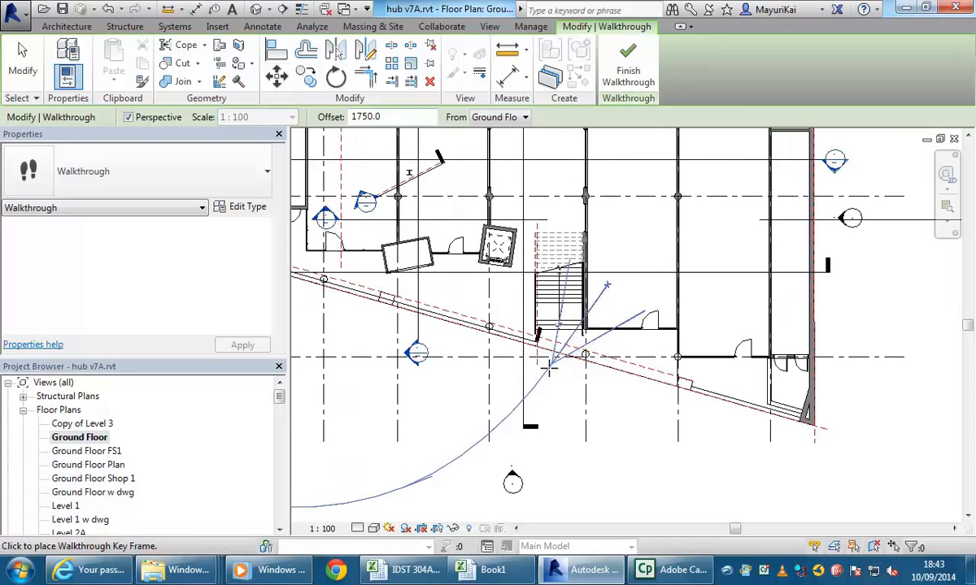
click(550, 367)
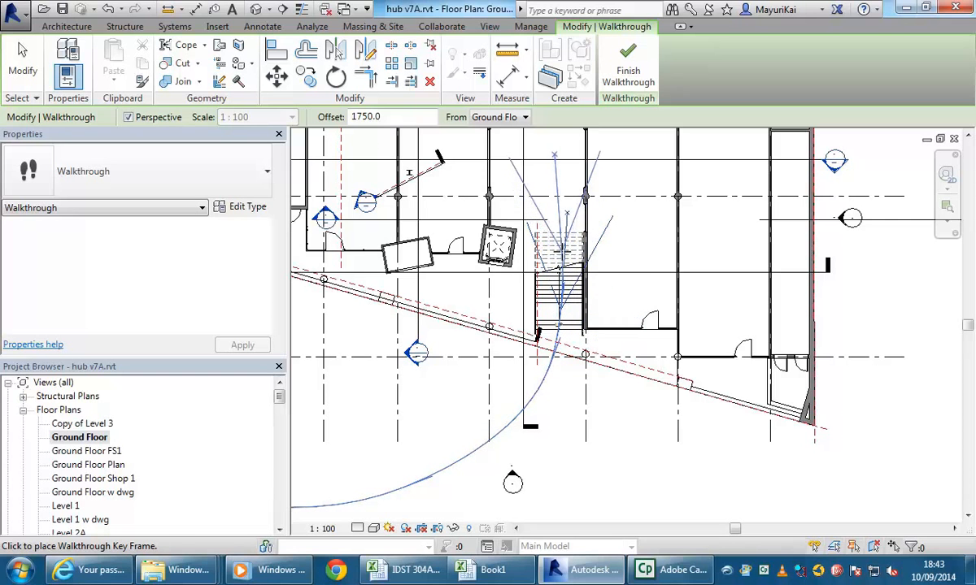
Step: Extend the walkthrough path beyond the stairs, curve it west across the rooms above grid B, and finish the walkthrough
middle_drag(561, 244, 559, 337)
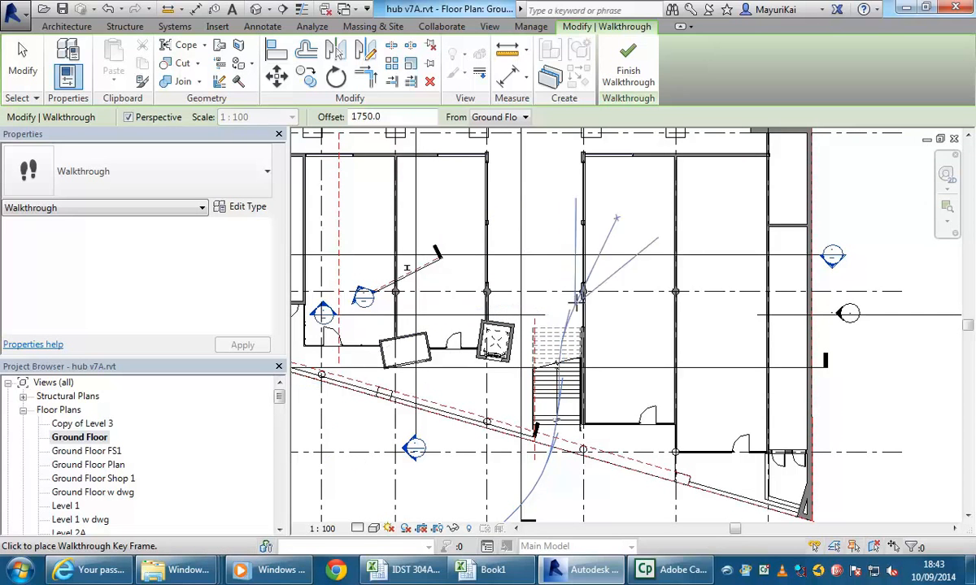
click(524, 261)
click(460, 229)
middle_drag(391, 243, 440, 240)
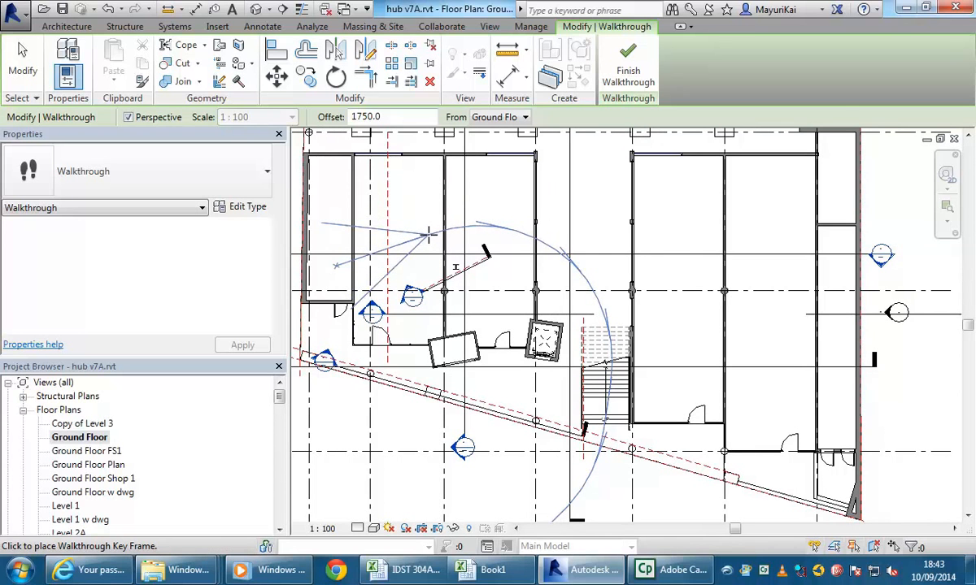
click(425, 234)
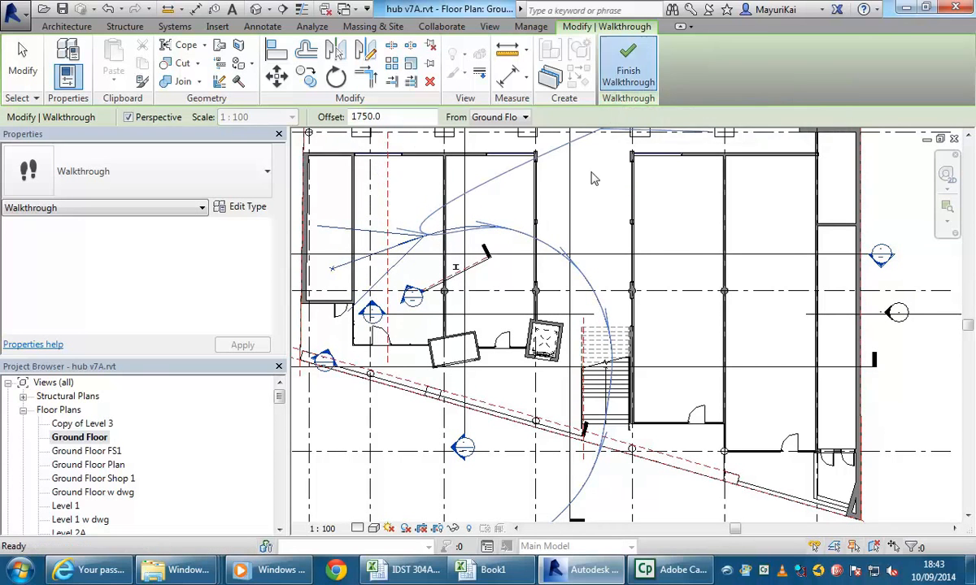
click(617, 88)
Step: Open the Level 1 floor plan and set its visual style to Wireframe
scroll(494, 345, down, 1)
middle_drag(498, 352, 538, 316)
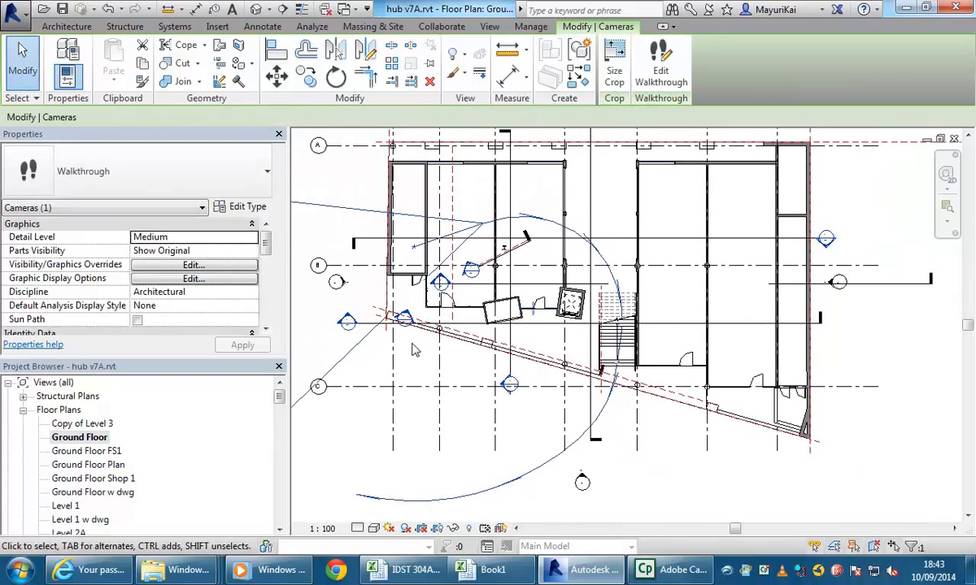
double_click(65, 506)
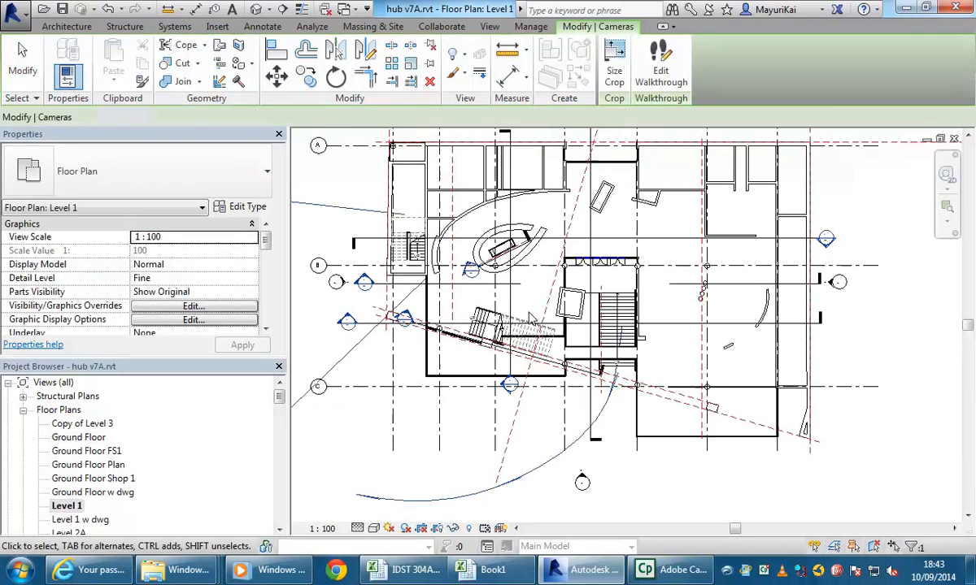
middle_drag(457, 327, 495, 327)
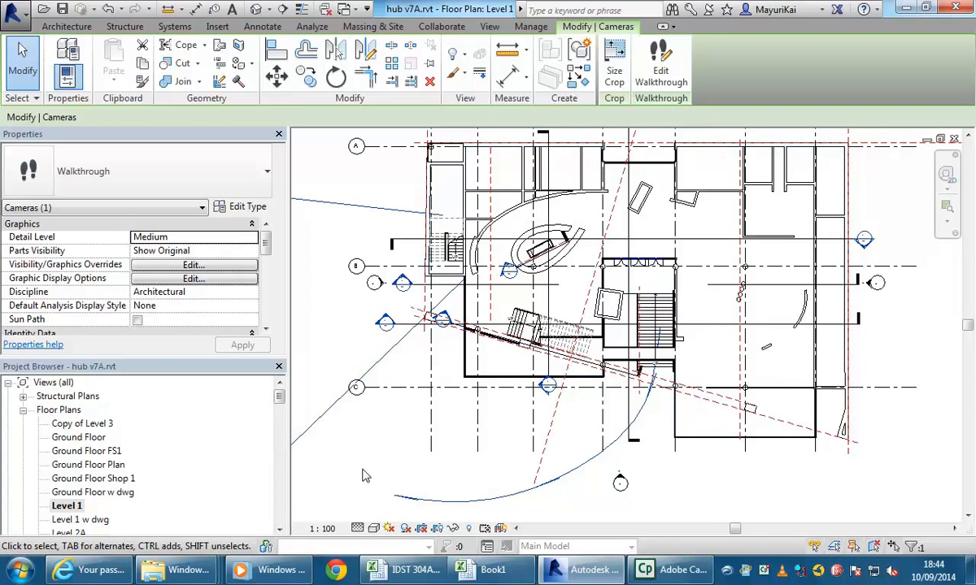
click(374, 529)
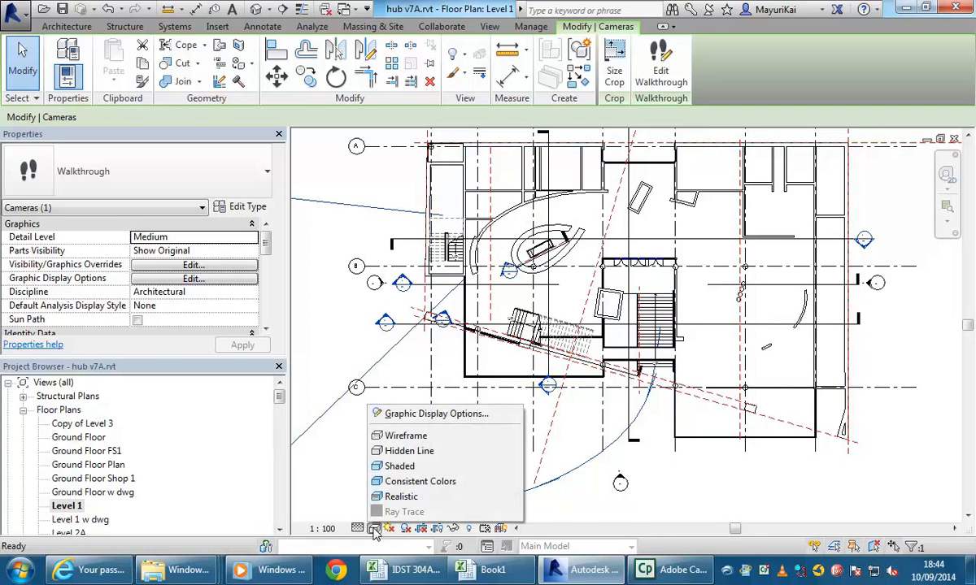
click(395, 440)
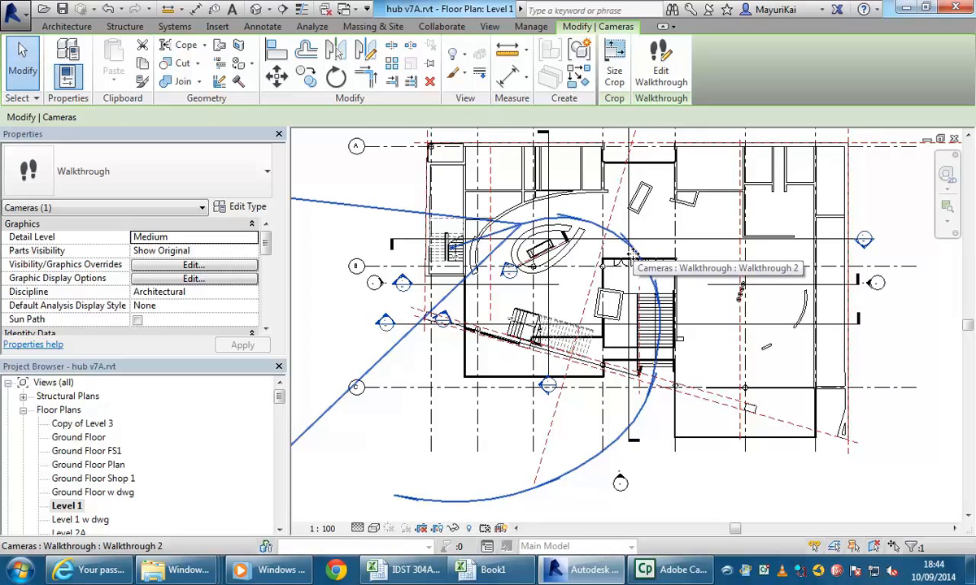
Step: Edit the walkthrough and, at frame 300, turn the camera's target point toward the open area southwest of the oval enclosure
click(667, 72)
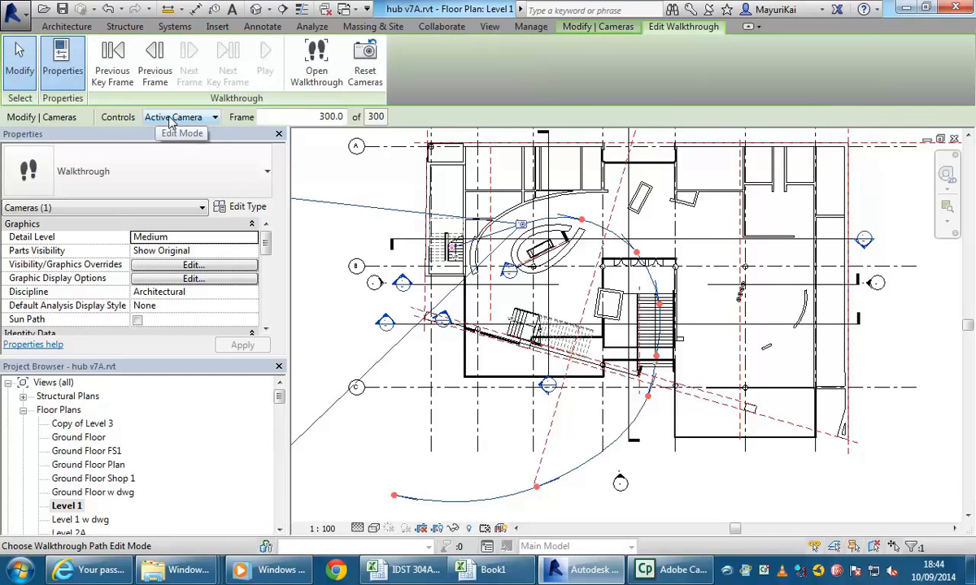
click(171, 118)
click(170, 120)
middle_drag(545, 440, 553, 382)
middle_drag(503, 403, 563, 402)
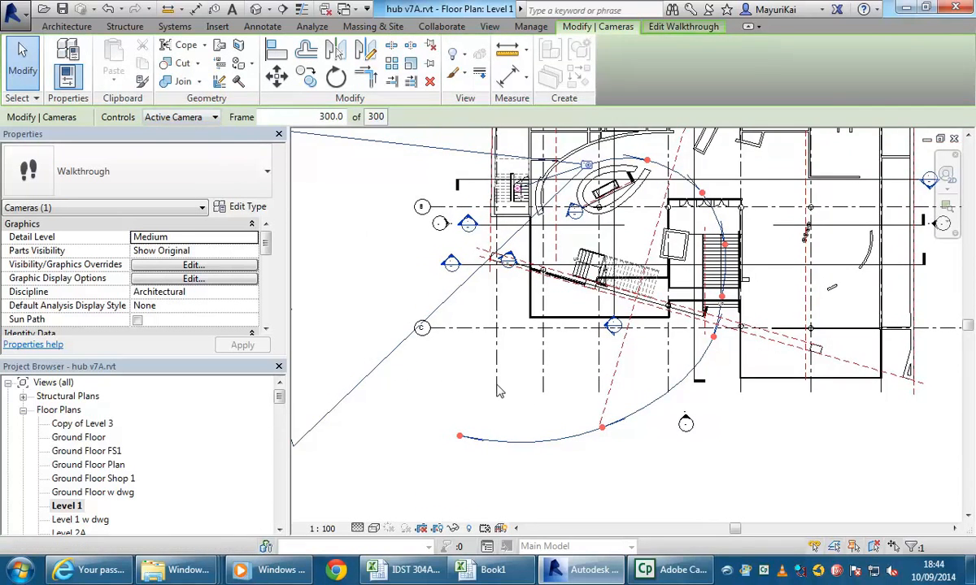
scroll(500, 390, down, 1)
middle_drag(526, 370, 529, 398)
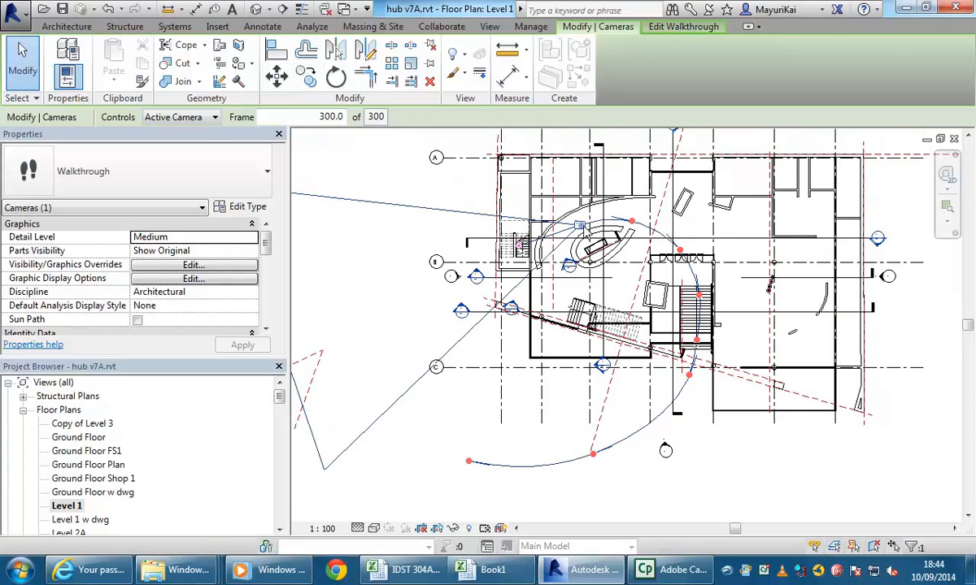
drag(517, 246, 557, 285)
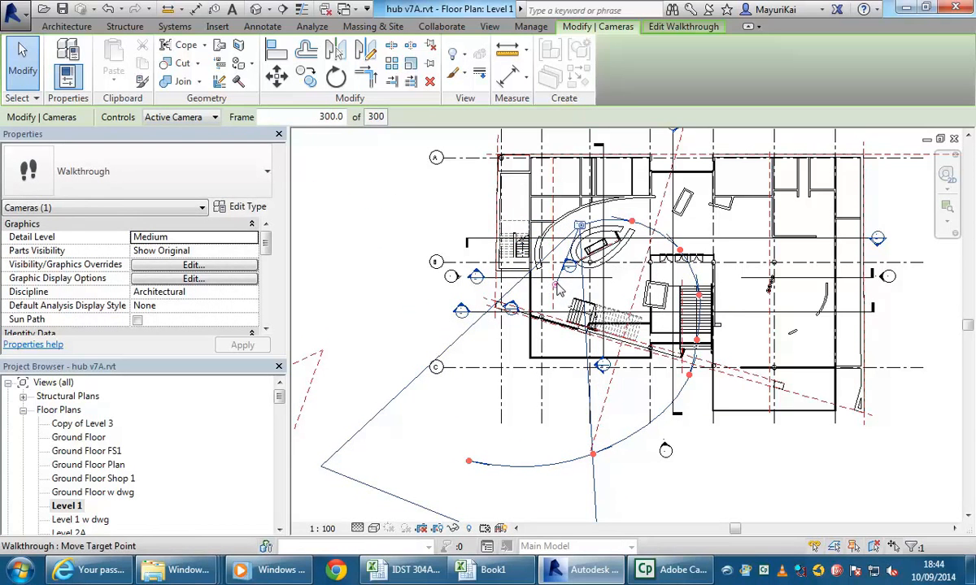
Step: Step the active camera back along the path to the key frame at the row of doors and aim its target at the oval enclosure
mouse_move(582, 226)
mouse_down()
mouse_move(631, 234)
mouse_move(575, 213)
mouse_up()
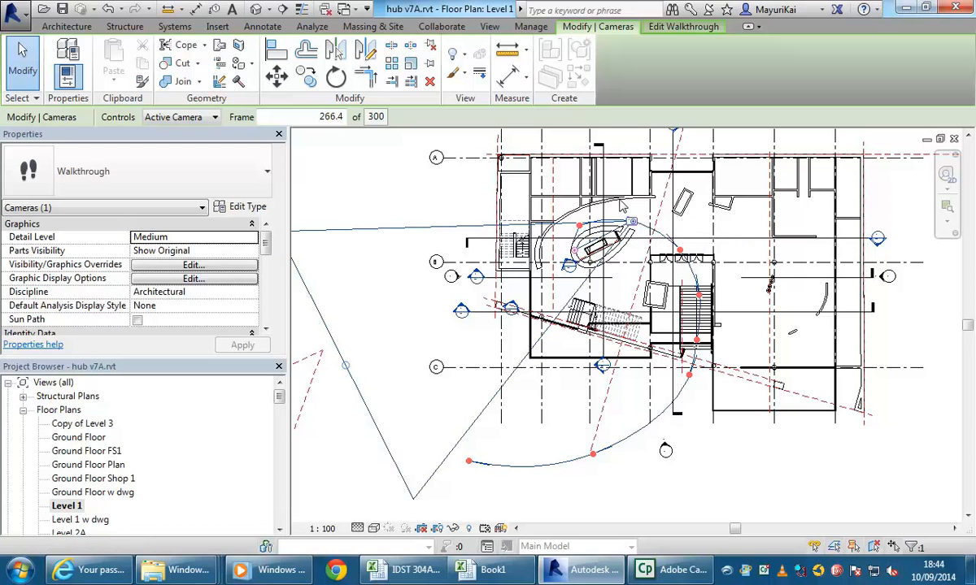
click(683, 27)
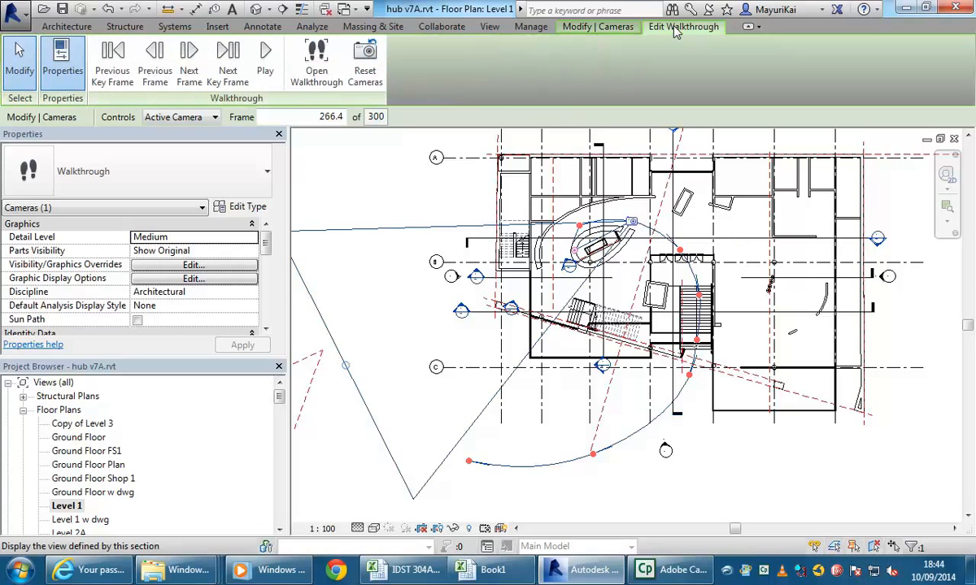
click(115, 73)
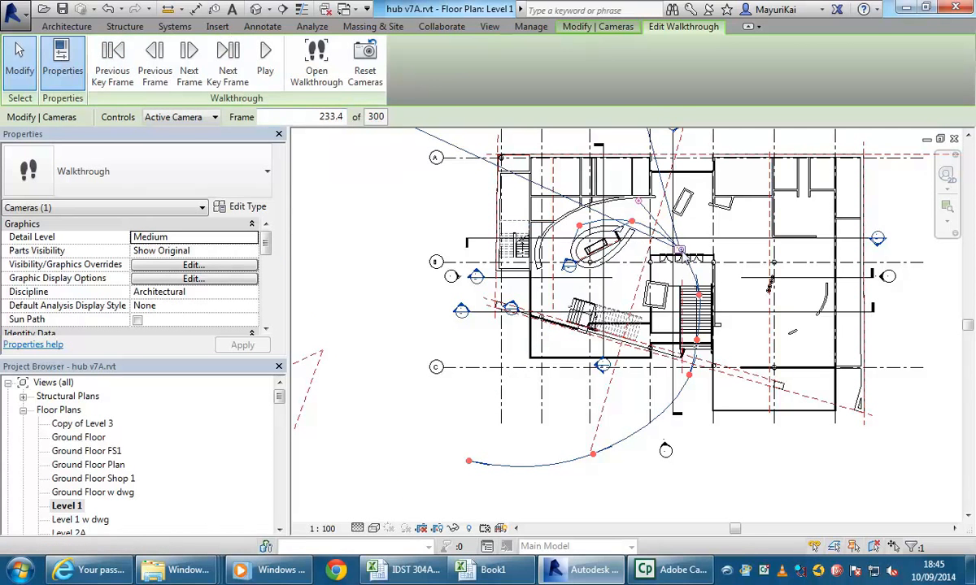
drag(639, 201, 617, 237)
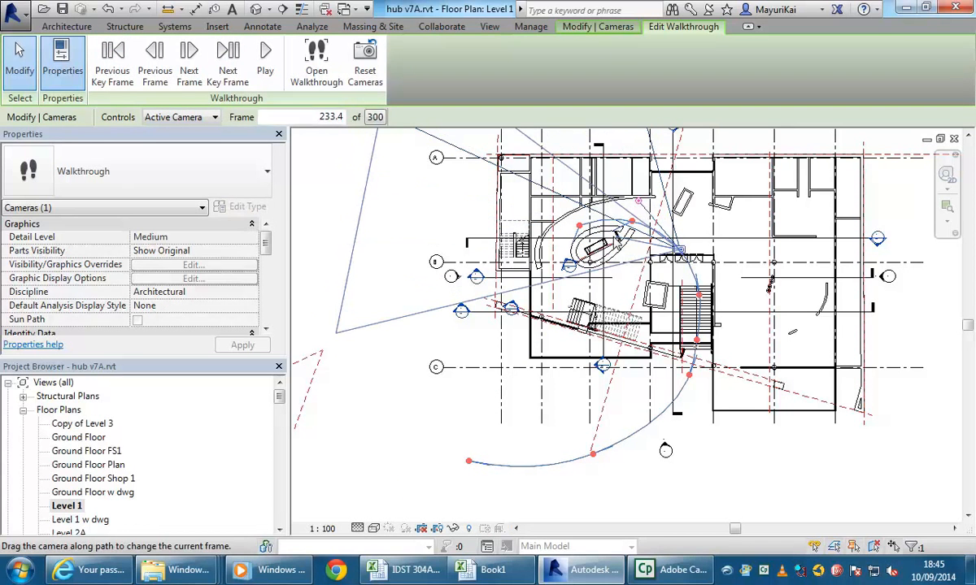
Step: Go back to the key frame on the stairs and turn the camera target toward the west end of the door row
click(113, 61)
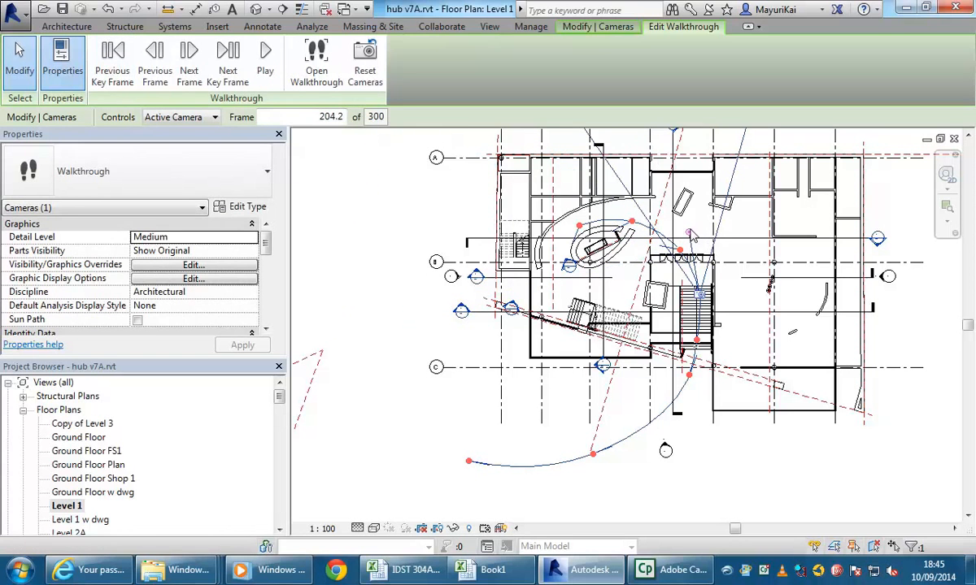
drag(689, 232, 655, 250)
middle_drag(423, 274, 425, 275)
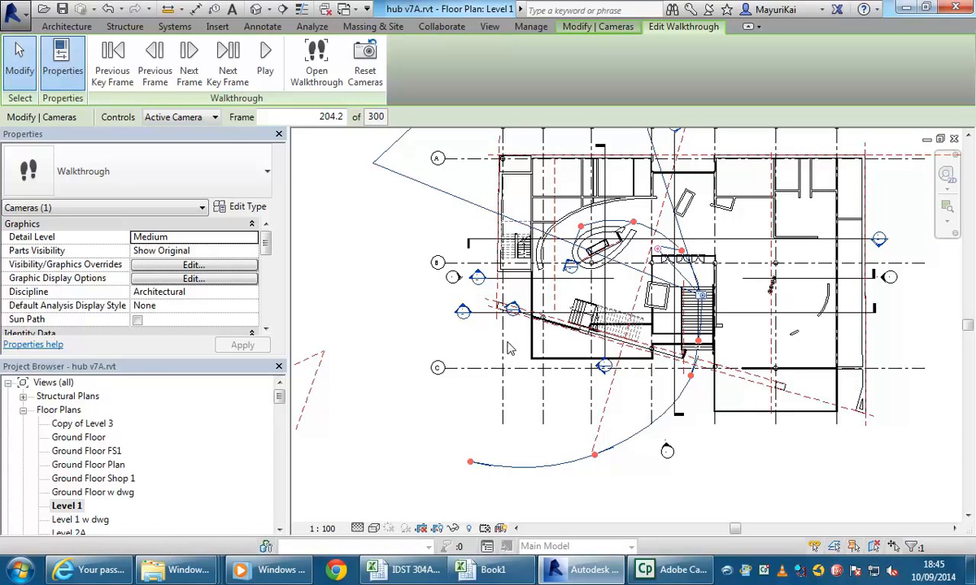
Step: Set the walkthrough controls to Path and adjust the key frames outside the entrance and near the foot of the stairs
click(183, 118)
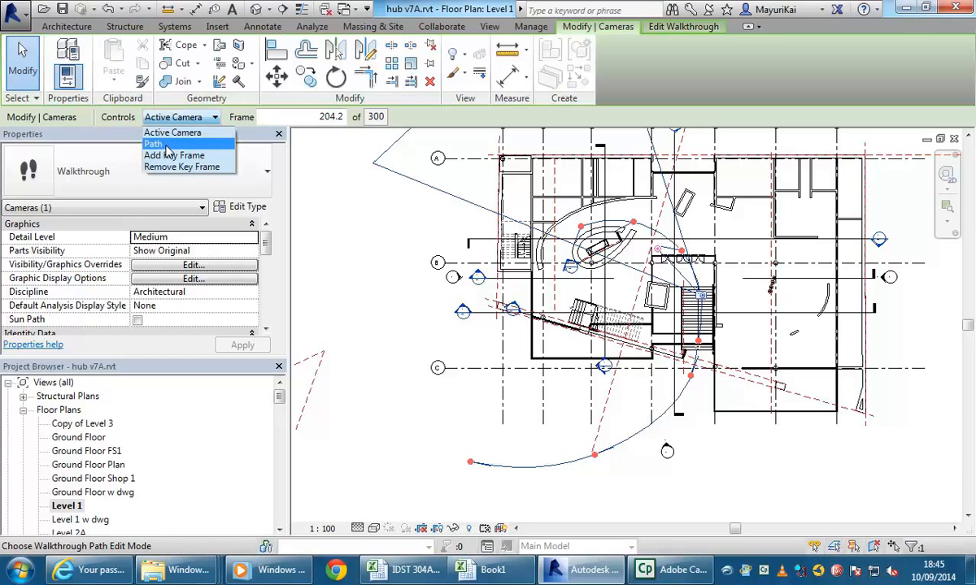
click(167, 145)
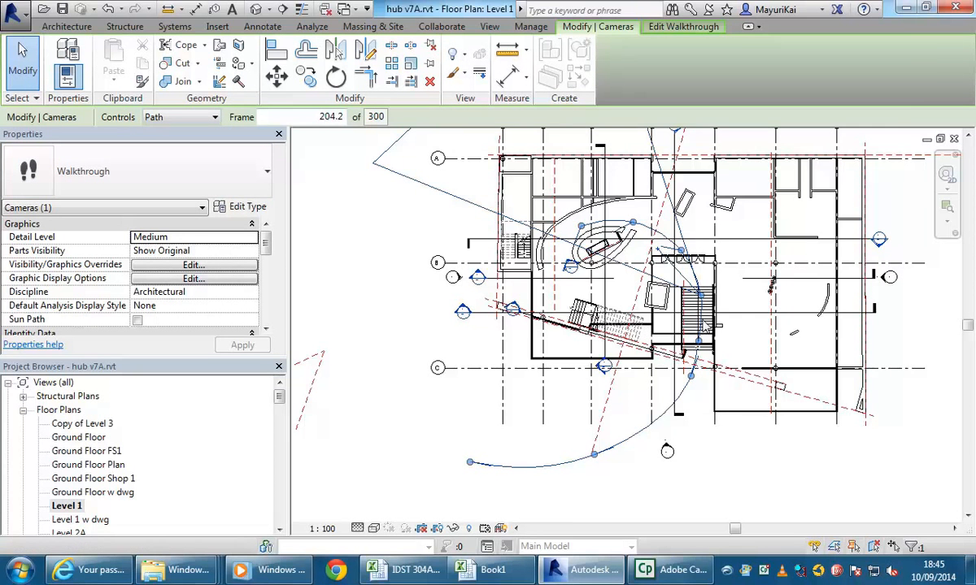
scroll(660, 283, up, 5)
middle_drag(692, 275, 675, 275)
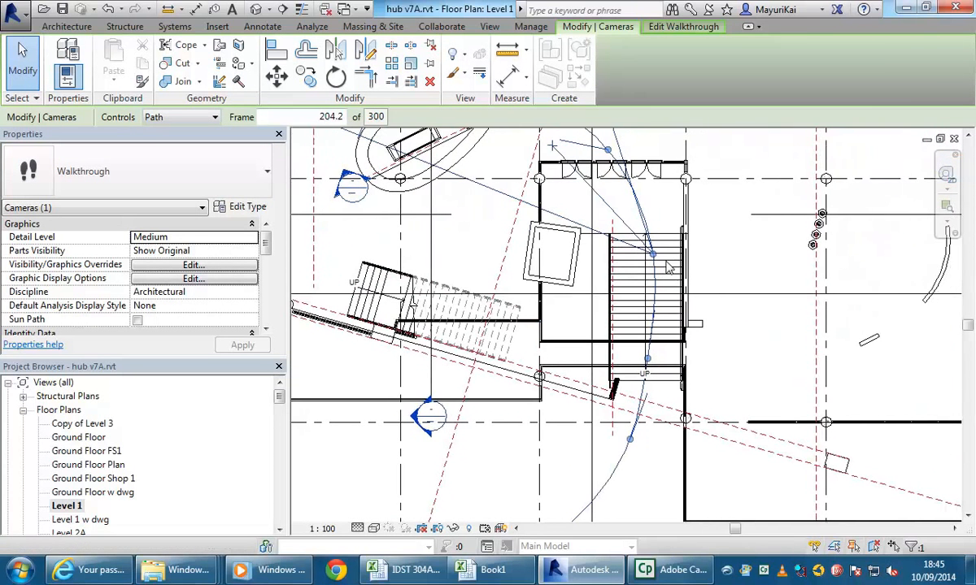
scroll(664, 279, up, 2)
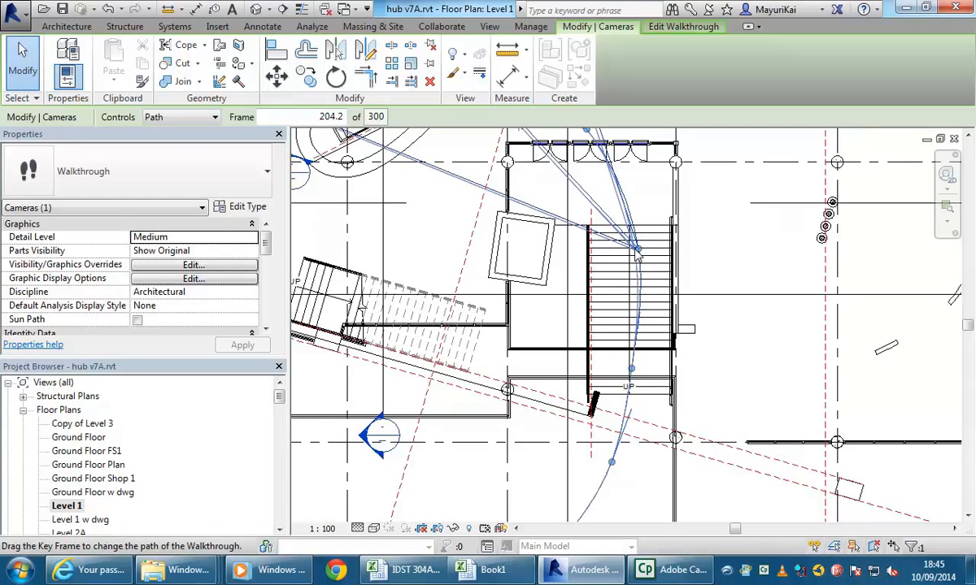
middle_drag(630, 382, 648, 374)
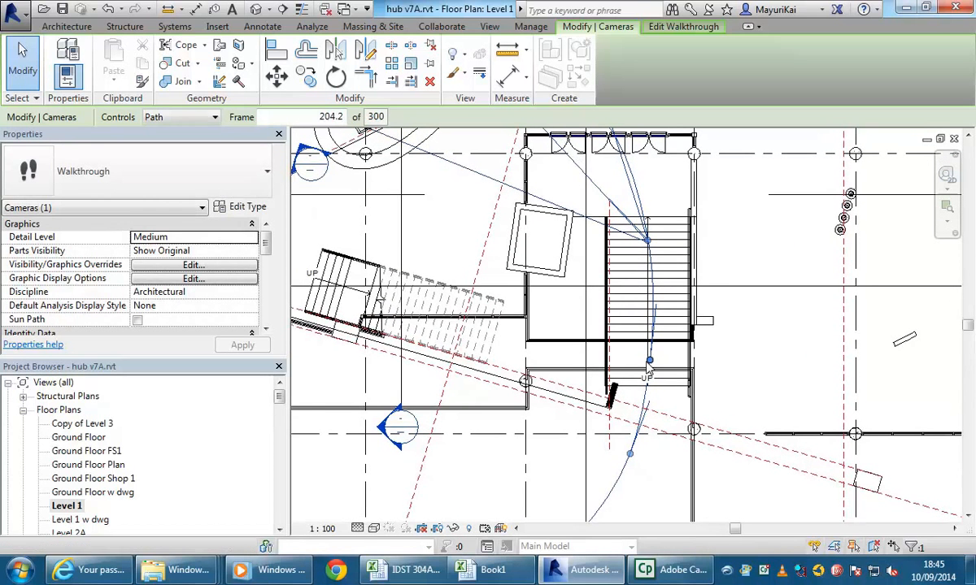
drag(649, 361, 643, 360)
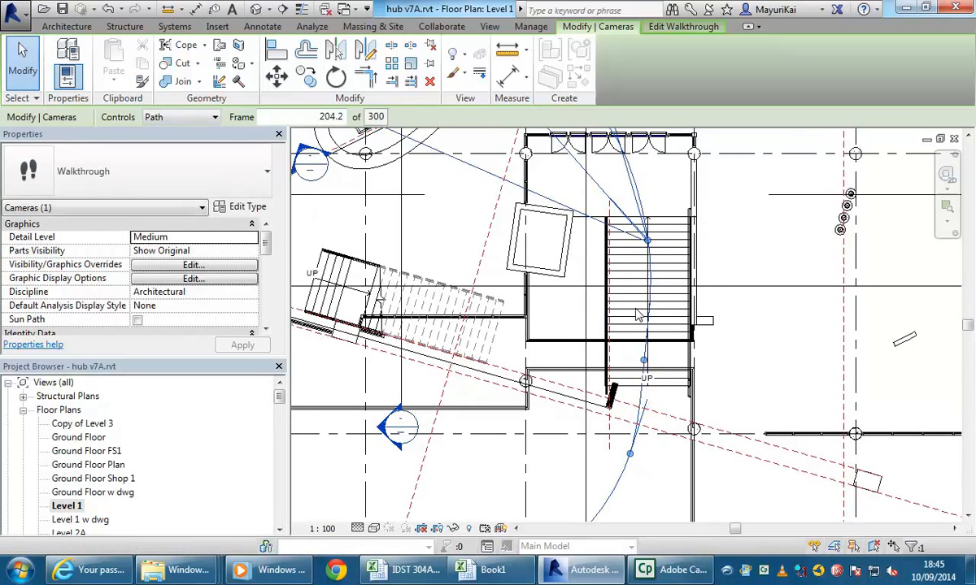
drag(632, 452, 636, 453)
drag(643, 360, 652, 360)
Step: Move the key frame on the upper stairs north to just beyond the top step
middle_drag(628, 298, 626, 358)
scroll(648, 296, up, 1)
drag(645, 301, 646, 261)
Step: Move the key frame beyond the row of doors slightly farther north of them
scroll(636, 315, down, 1)
middle_drag(634, 322, 656, 397)
scroll(621, 344, down, 1)
scroll(655, 406, down, 2)
middle_drag(633, 352, 652, 366)
middle_drag(599, 314, 615, 346)
scroll(639, 331, up, 1)
scroll(691, 358, up, 1)
middle_drag(675, 387, 656, 341)
scroll(682, 359, up, 1)
middle_drag(670, 378, 673, 399)
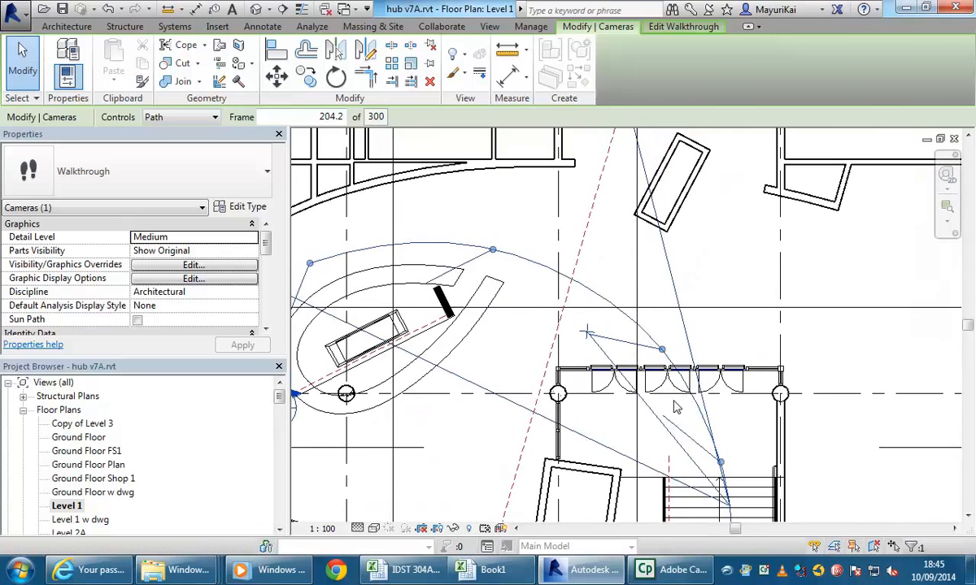
scroll(674, 399, up, 1)
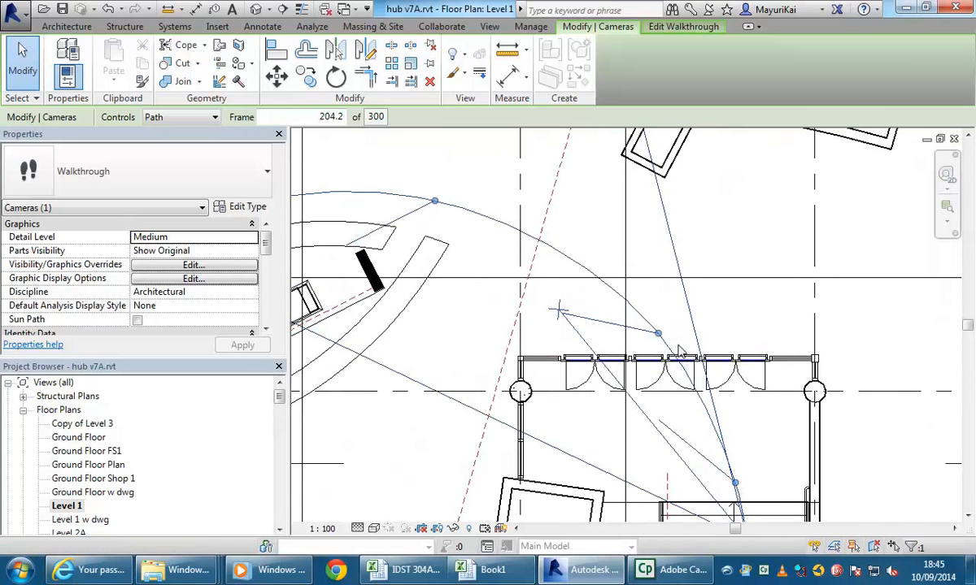
mouse_move(658, 334)
mouse_down()
mouse_move(651, 331)
mouse_move(660, 323)
mouse_up()
Step: Adjust the last two key frames so the walkthrough path curves around the north side of the oval enclosure
scroll(598, 236, down, 2)
middle_drag(608, 247, 723, 339)
drag(606, 305, 606, 293)
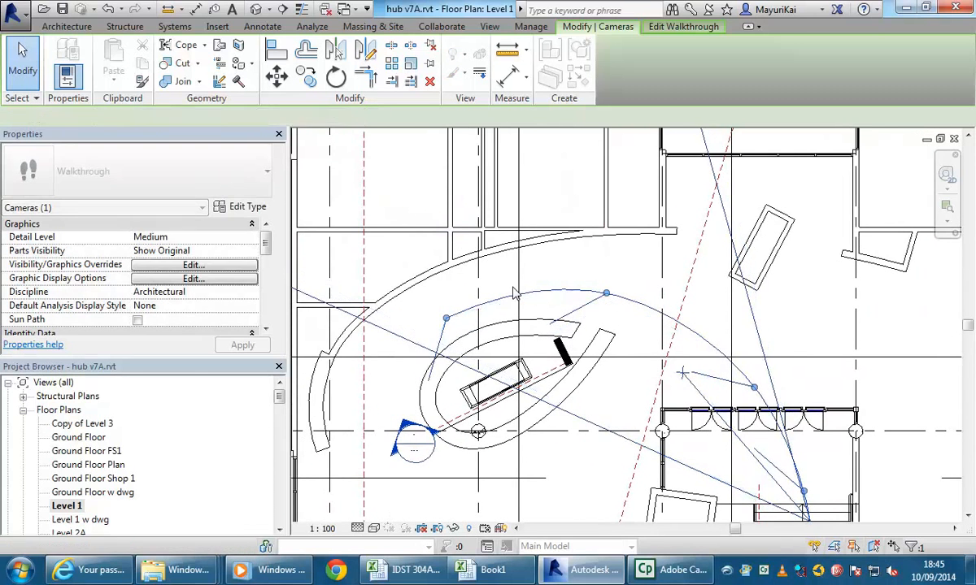
middle_drag(477, 298, 551, 269)
drag(520, 288, 517, 295)
scroll(524, 301, down, 1)
middle_drag(527, 301, 468, 271)
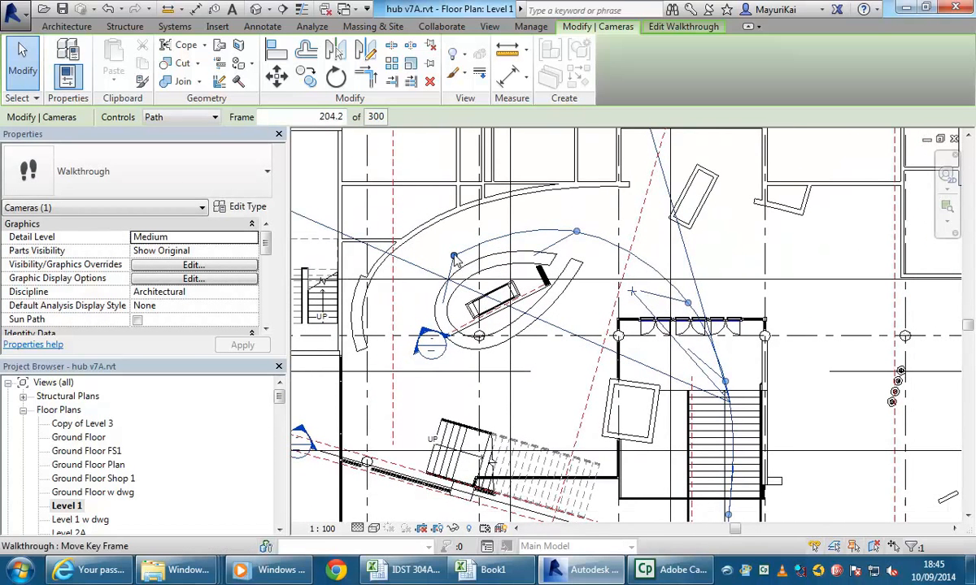
Step: Add a key frame midway up the central stairs, then set the walkthrough controls back to Path
click(173, 120)
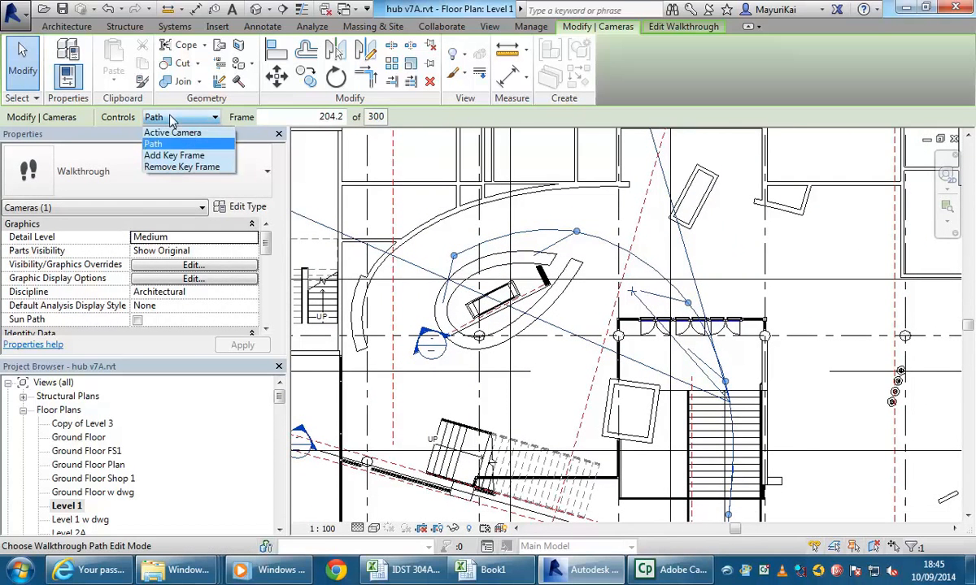
click(169, 156)
middle_drag(690, 414, 607, 325)
scroll(645, 368, up, 2)
click(651, 356)
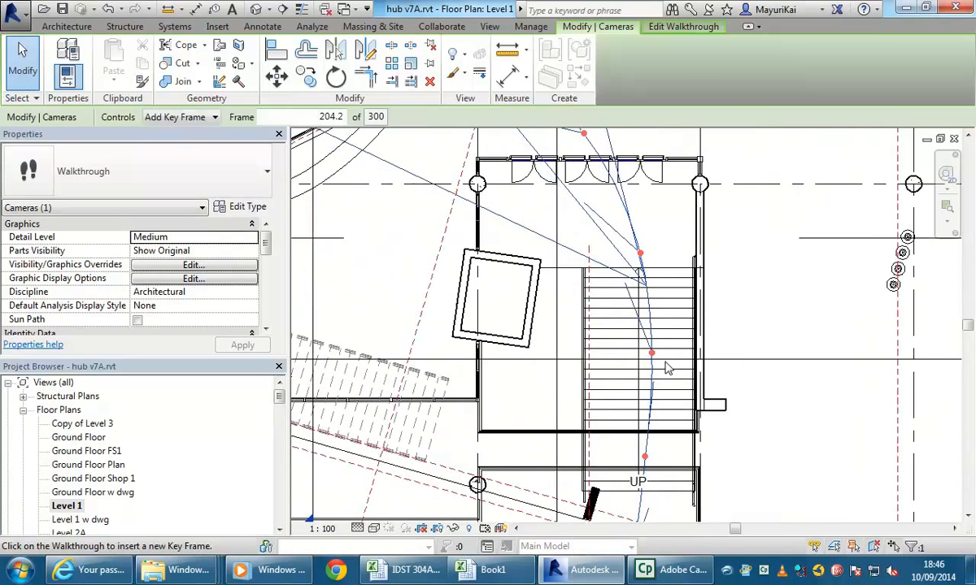
scroll(652, 360, up, 1)
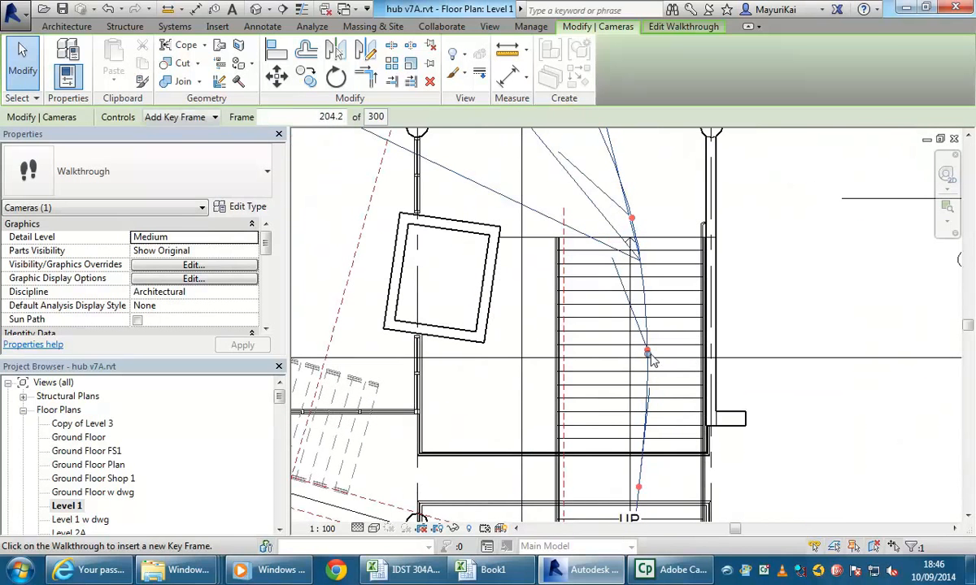
click(175, 117)
click(155, 143)
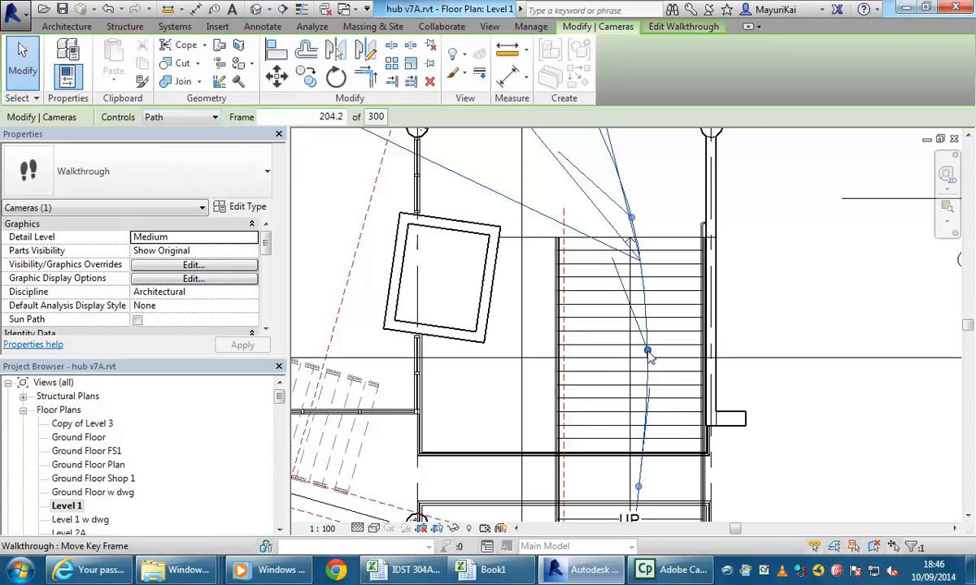
Step: Shift the key frame midway up the central stairs slightly west so the walkthrough path runs straighter along the flight
drag(639, 353, 639, 352)
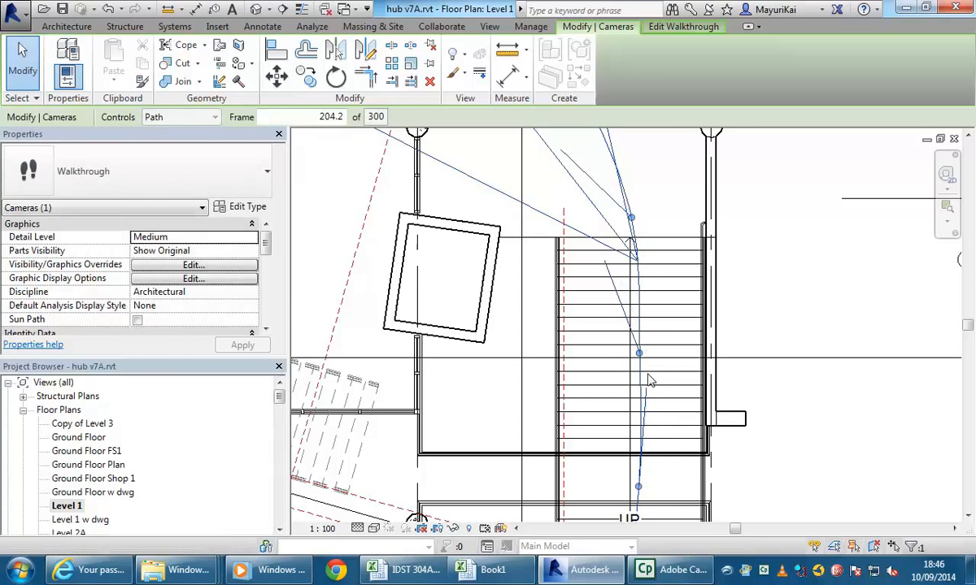
middle_drag(648, 378, 614, 312)
middle_drag(604, 257, 601, 273)
scroll(594, 266, down, 1)
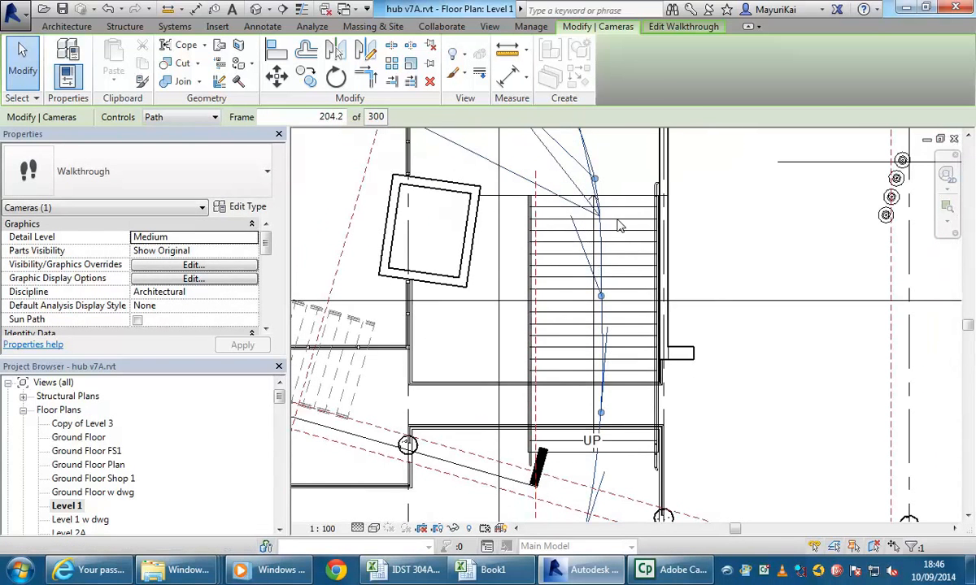
drag(602, 297, 596, 297)
scroll(595, 260, down, 3)
middle_drag(595, 248, 625, 309)
middle_drag(564, 335, 588, 343)
scroll(607, 344, down, 1)
scroll(609, 336, down, 1)
middle_drag(588, 438, 587, 415)
middle_drag(529, 403, 545, 376)
middle_drag(532, 433, 577, 419)
scroll(577, 419, down, 1)
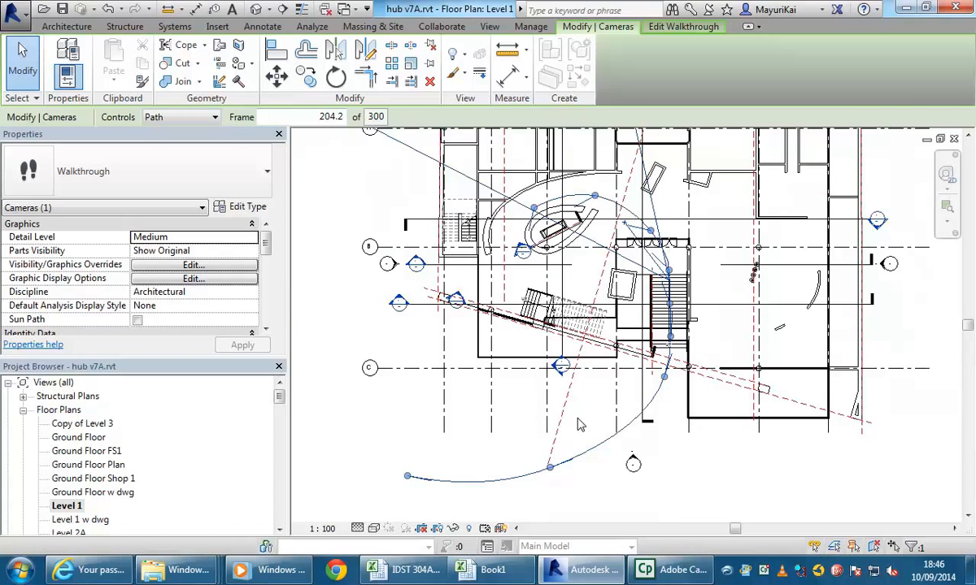
Step: Open the West elevation and display it in Wireframe
drag(282, 402, 279, 431)
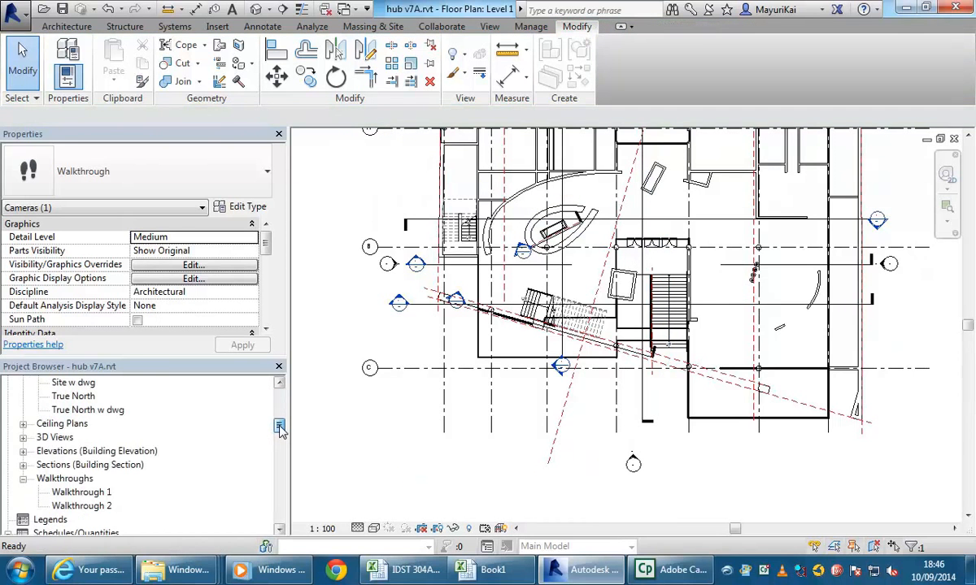
double_click(70, 453)
scroll(473, 344, down, 1)
middle_drag(472, 341, 481, 398)
scroll(479, 389, down, 1)
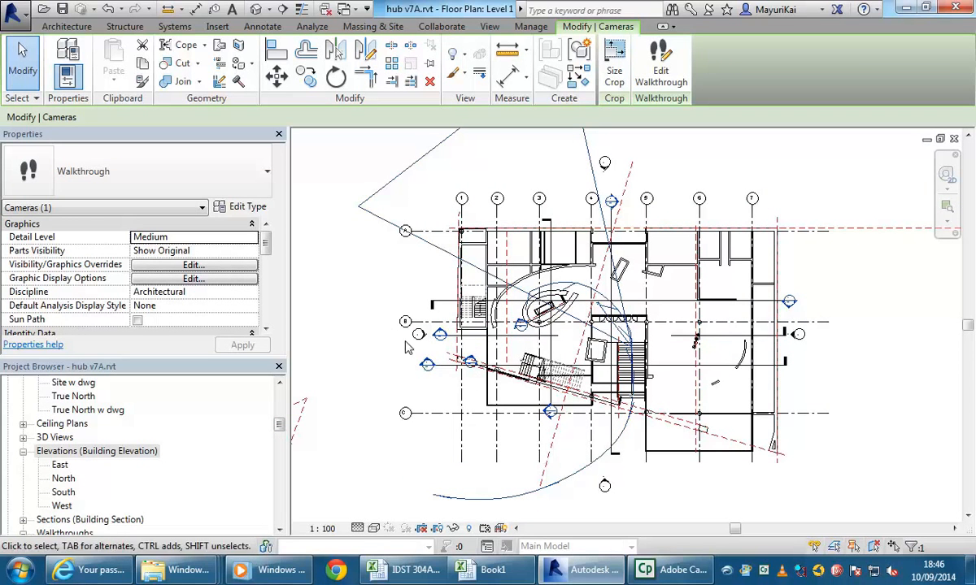
double_click(62, 506)
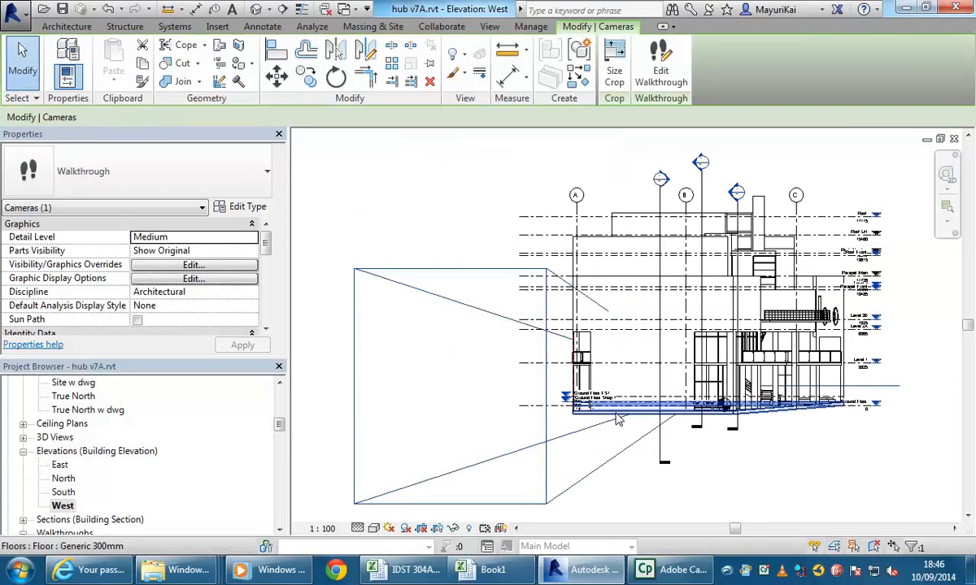
middle_drag(616, 413, 587, 400)
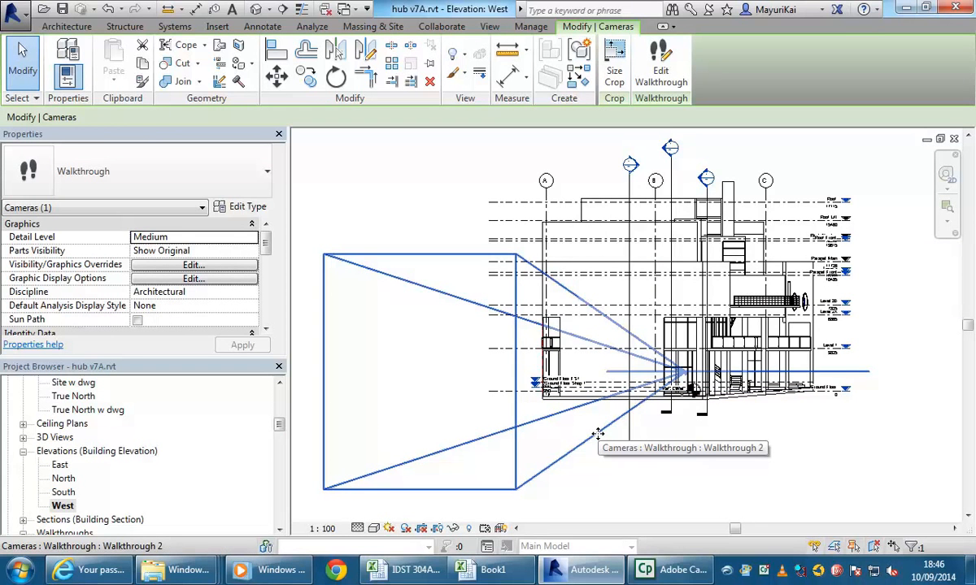
click(373, 528)
click(396, 438)
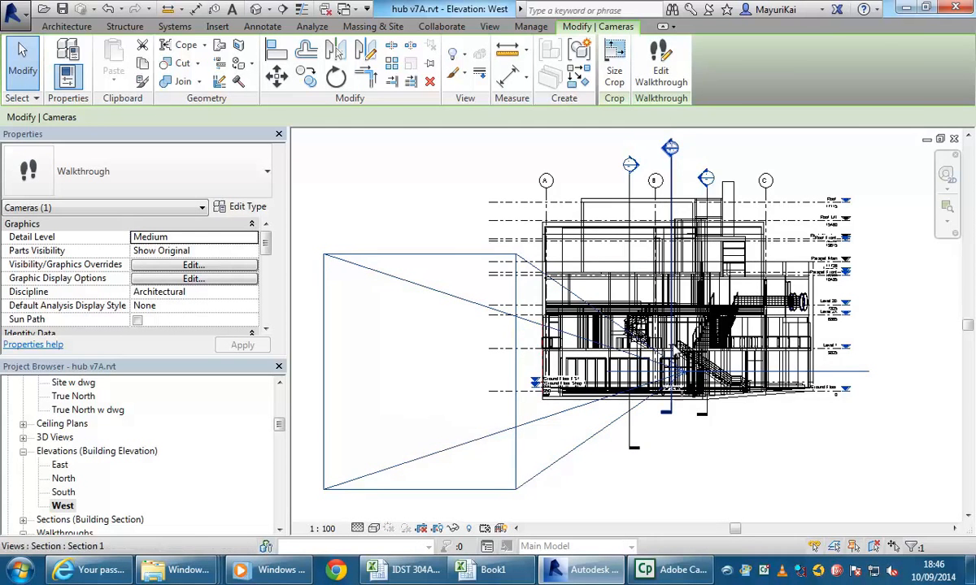
scroll(620, 276, up, 3)
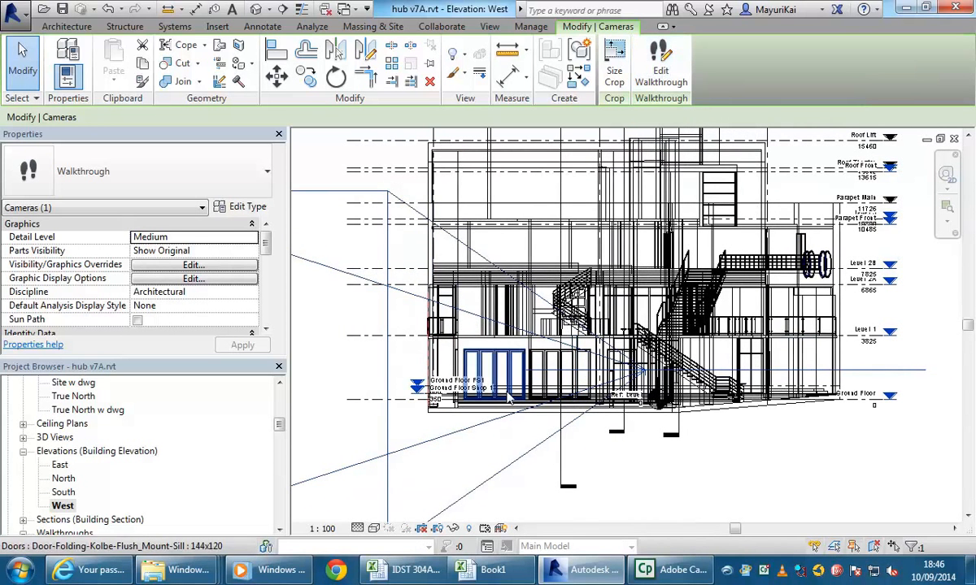
Step: Edit the walkthrough with the Path control and raise the key frame beyond the top of the central stairs to about Level 1
click(660, 58)
mouse_move(568, 347)
middle_down()
mouse_move(578, 324)
mouse_move(554, 351)
middle_up()
scroll(578, 325, up, 2)
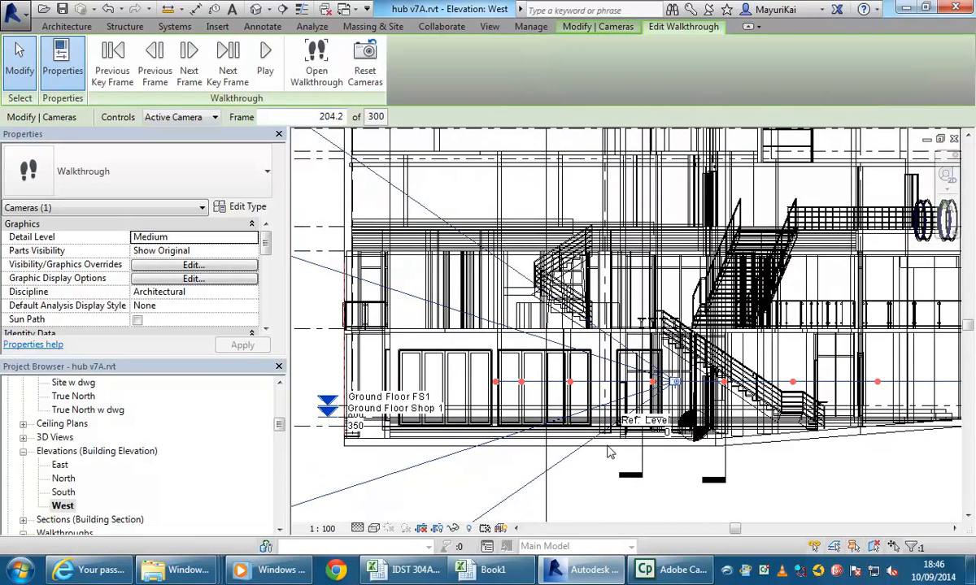
click(181, 118)
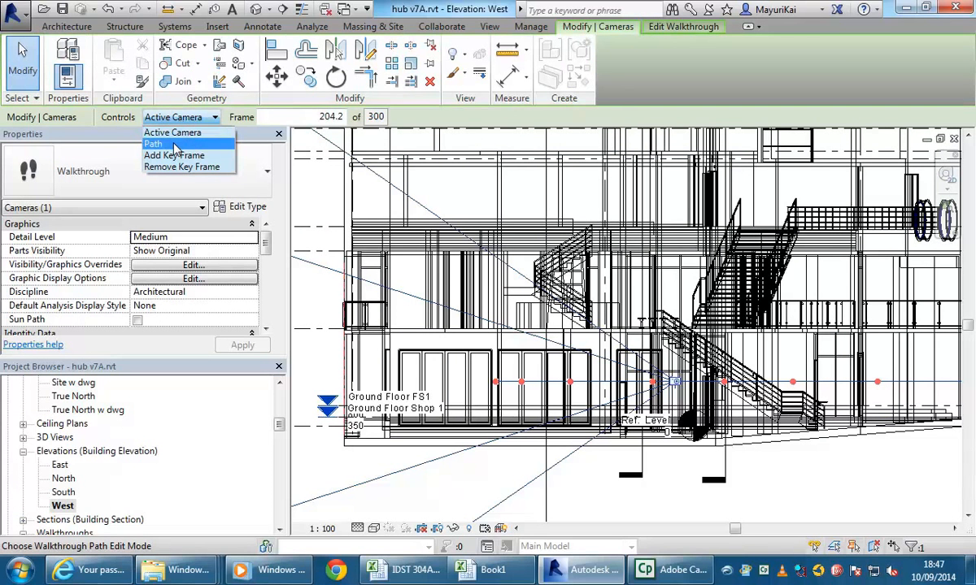
click(174, 144)
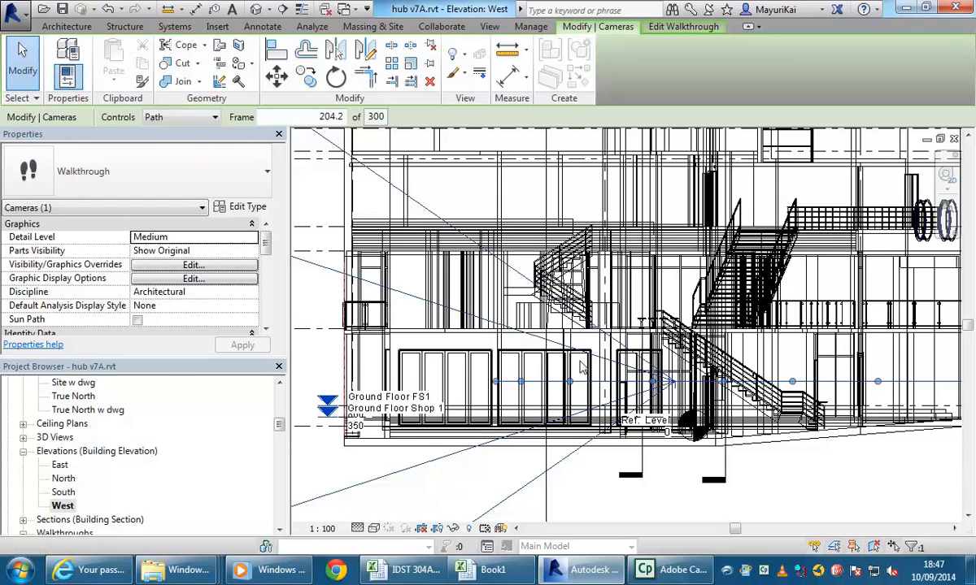
scroll(579, 372, down, 4)
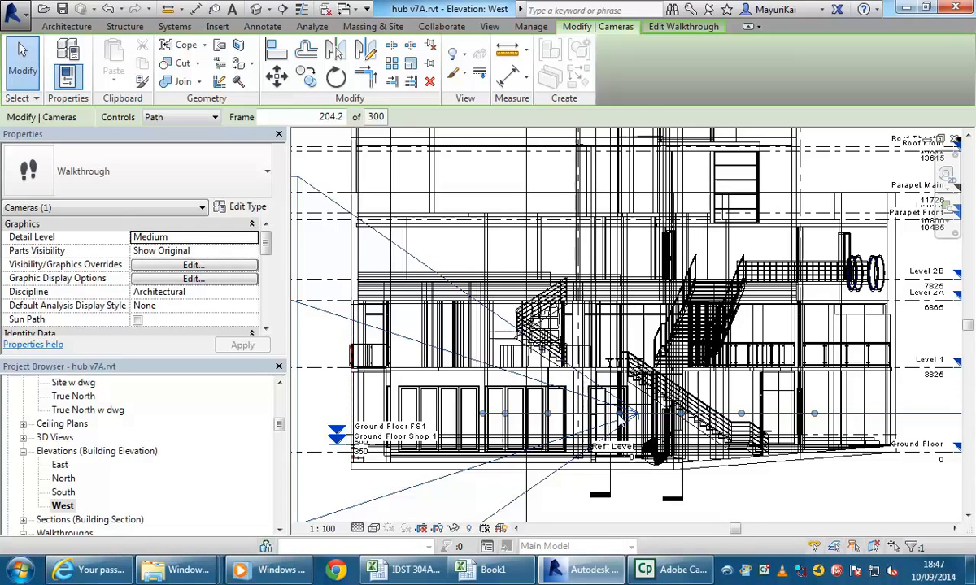
drag(617, 415, 619, 372)
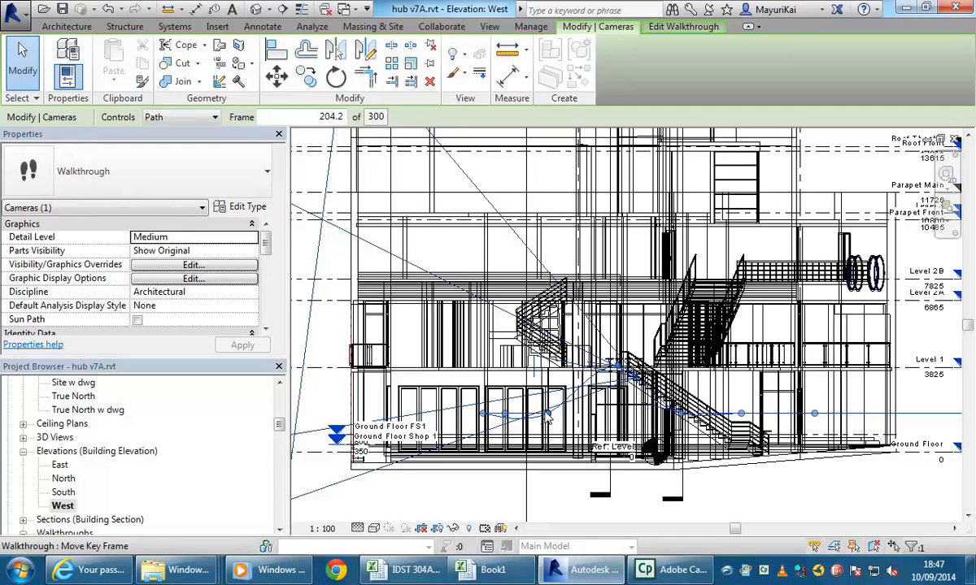
Step: Raise the next key frame north of the central stairs to walking height above the Level 1 floor
scroll(547, 417, up, 6)
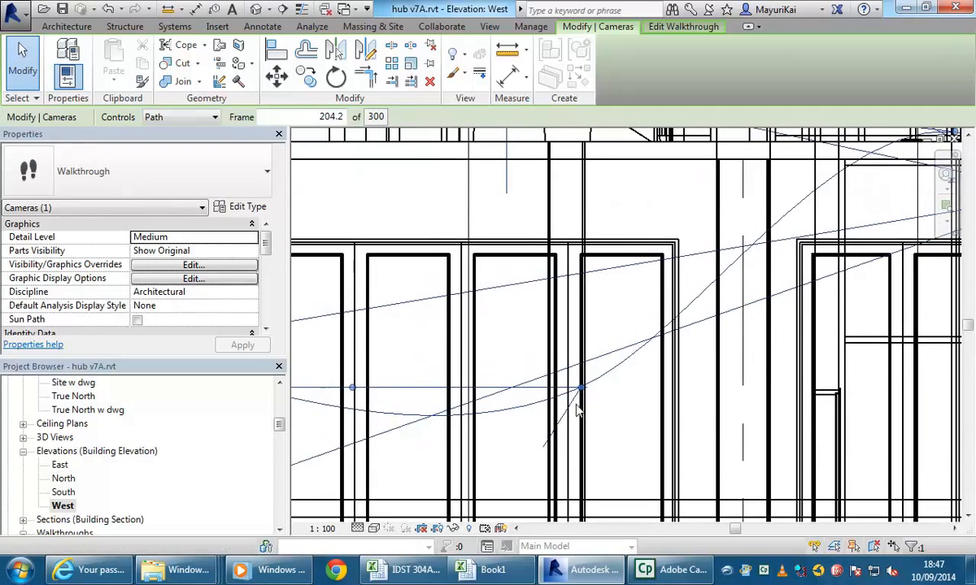
scroll(575, 410, up, 1)
drag(582, 386, 588, 286)
scroll(588, 285, down, 2)
middle_drag(587, 285, 591, 389)
scroll(530, 413, down, 1)
middle_drag(530, 413, 547, 426)
scroll(555, 418, down, 2)
drag(584, 400, 569, 311)
middle_drag(475, 440, 532, 421)
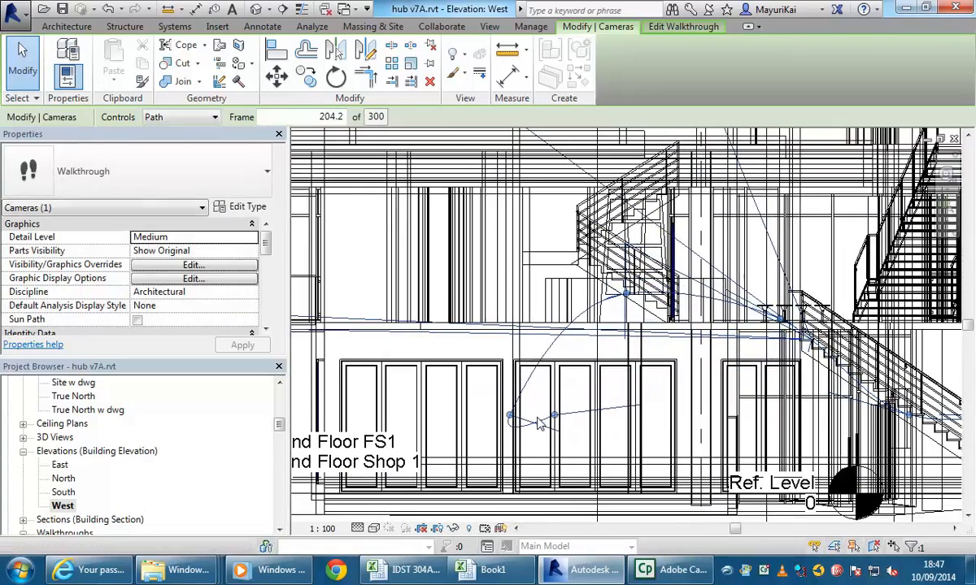
Step: Raise the northernmost key frame from the ground floor to above Level 1
drag(555, 416, 560, 382)
middle_drag(442, 415, 430, 448)
drag(498, 448, 490, 324)
middle_drag(495, 378, 439, 479)
scroll(490, 425, up, 2)
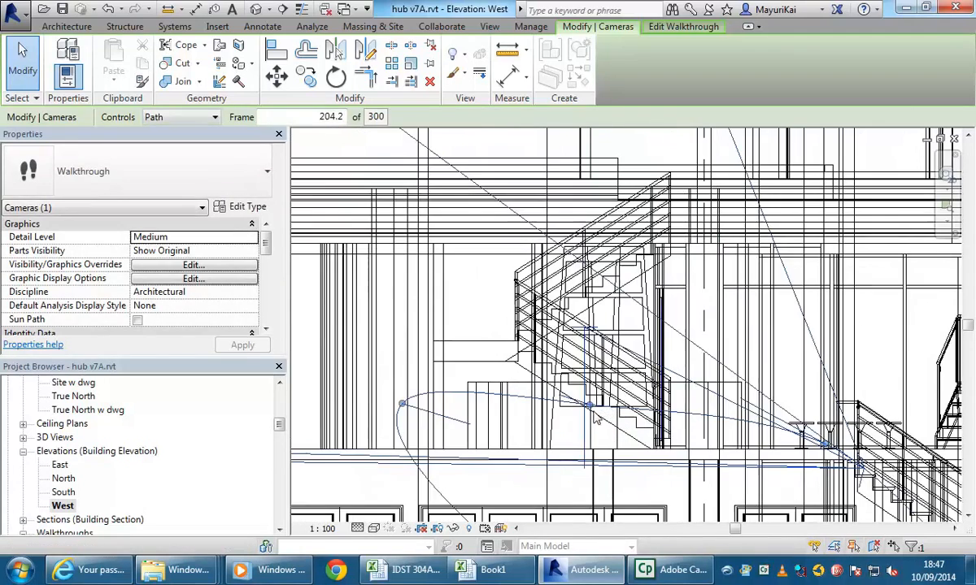
Step: Raise the key frame beside the small stairs and the northernmost key frame slightly higher above Level 1
drag(589, 405, 585, 374)
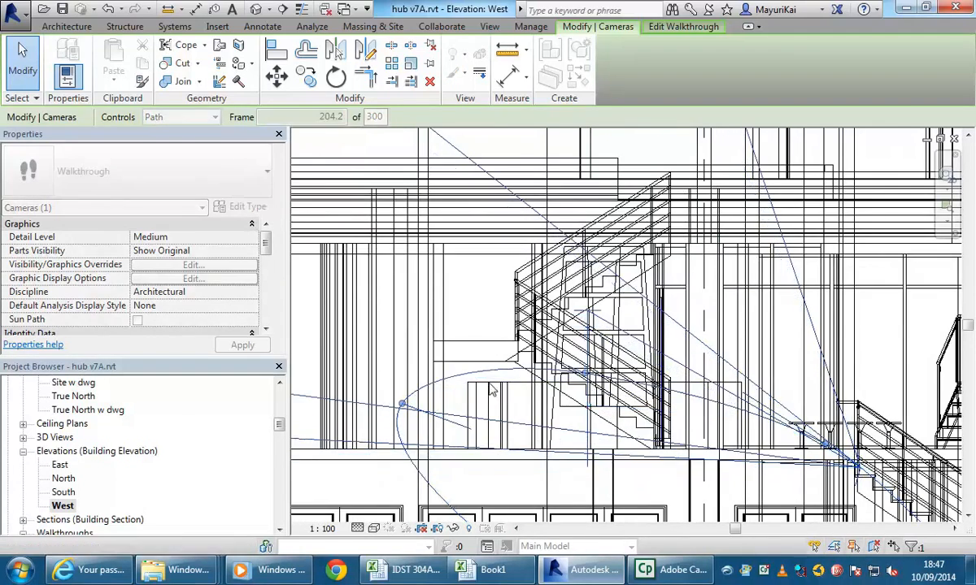
scroll(477, 395, down, 1)
middle_drag(478, 396, 503, 402)
drag(437, 410, 435, 393)
Step: Raise the remaining ground-floor key frame at the path's end above Level 1 and fine-tune the one beside the small stairs
scroll(554, 416, down, 1)
middle_drag(554, 415, 508, 346)
drag(474, 450, 479, 329)
scroll(480, 330, down, 1)
middle_drag(521, 303, 470, 342)
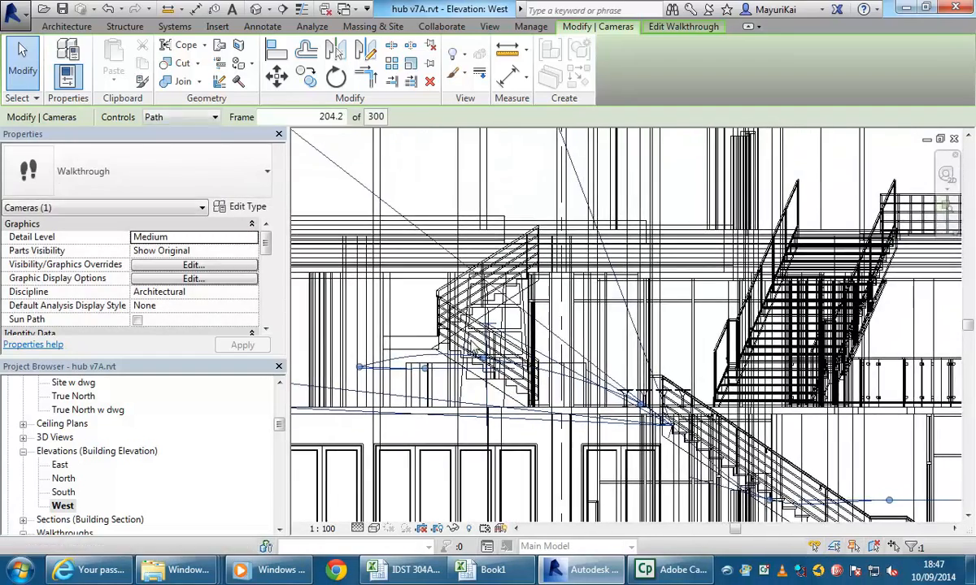
scroll(472, 342, up, 2)
drag(490, 379, 490, 382)
scroll(662, 402, down, 1)
middle_drag(662, 402, 478, 356)
scroll(499, 323, down, 1)
middle_drag(537, 465, 584, 466)
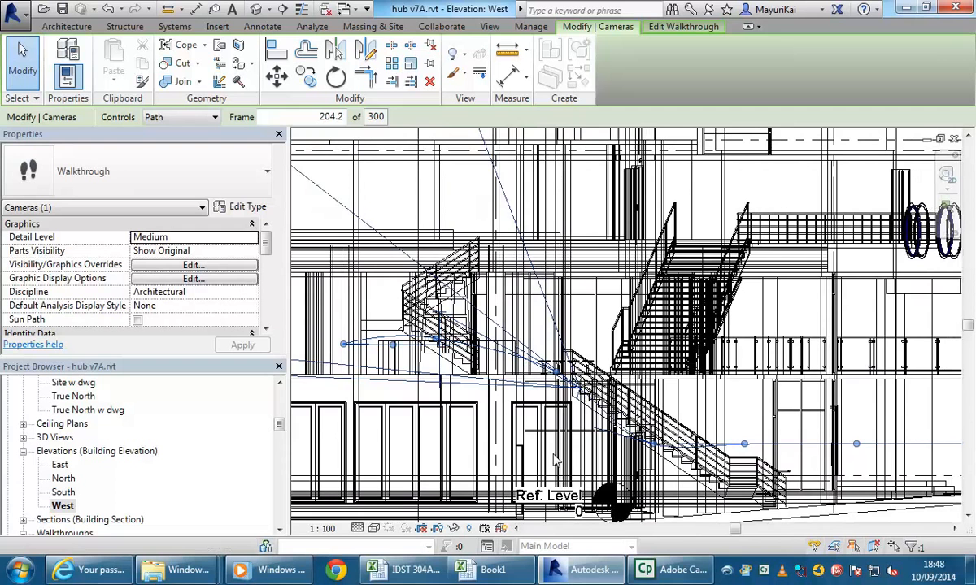
middle_drag(423, 417, 488, 435)
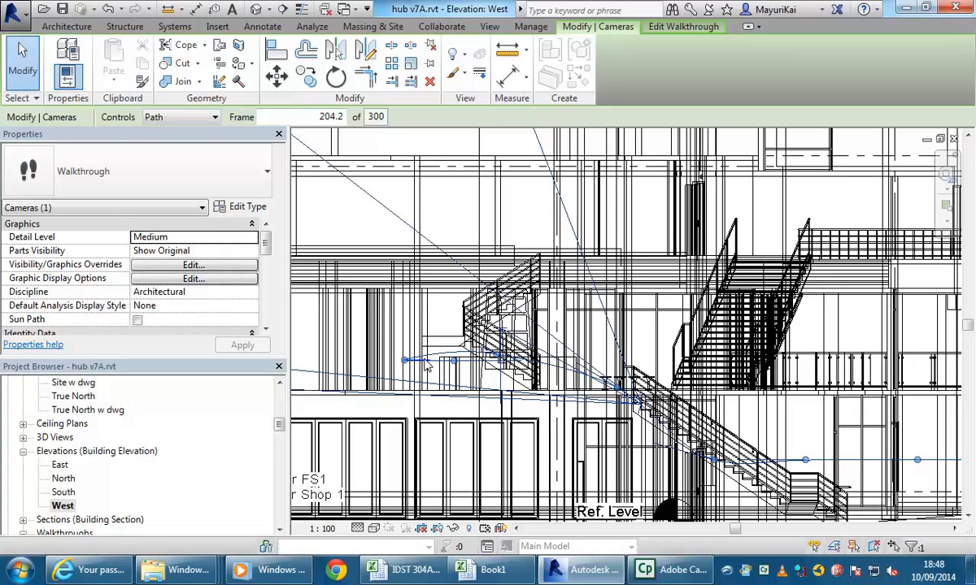
Step: Raise the mid-flight and lower key frames of the central stairs so the path follows the slope of the steps
drag(714, 460, 710, 432)
middle_drag(796, 419, 761, 425)
middle_drag(704, 440, 640, 406)
scroll(742, 390, up, 1)
middle_drag(734, 391, 669, 373)
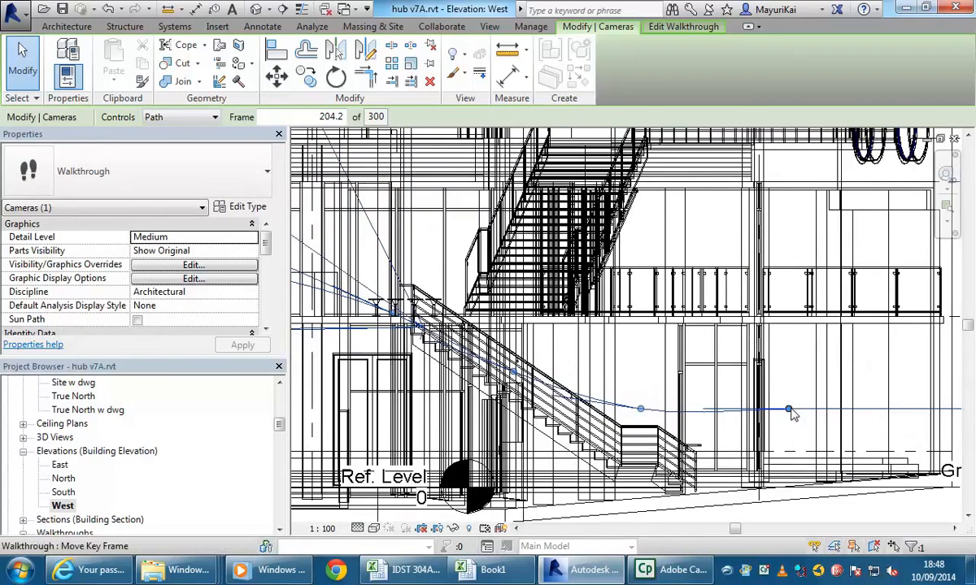
drag(641, 412, 640, 403)
middle_drag(650, 400, 576, 439)
scroll(605, 427, down, 1)
middle_drag(787, 459, 829, 452)
middle_drag(600, 450, 661, 492)
Step: Raise the key frame beyond the top step well above Level 1 and lift the mid-flight key frame slightly
middle_drag(480, 424, 492, 394)
scroll(491, 395, up, 1)
drag(470, 374, 446, 317)
middle_drag(446, 317, 561, 351)
scroll(643, 419, up, 1)
drag(665, 418, 668, 404)
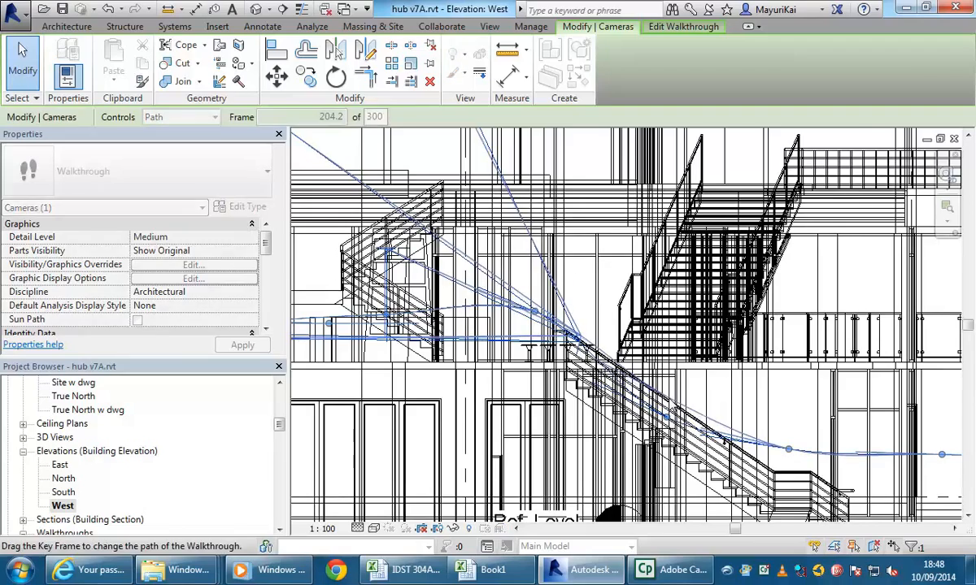
Step: Lower the key frame beyond the top of the central stairs slightly
middle_drag(534, 328, 624, 370)
scroll(642, 384, up, 1)
key(Escape)
click(585, 295)
scroll(625, 370, up, 1)
drag(626, 363, 625, 370)
middle_drag(757, 461, 770, 460)
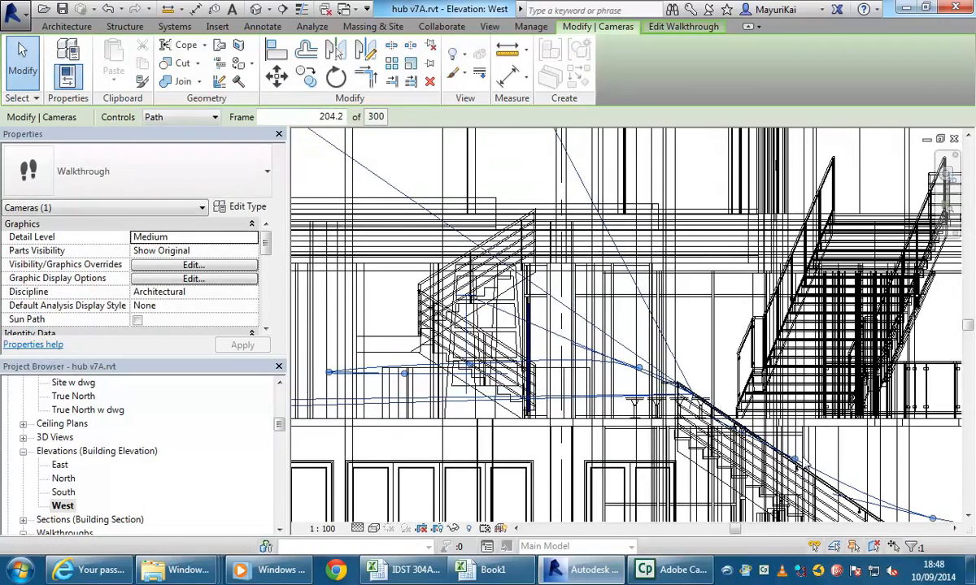
Step: Raise the mid-flight key frame and the one above the lower steps slightly to smooth the climb
middle_drag(778, 418, 704, 404)
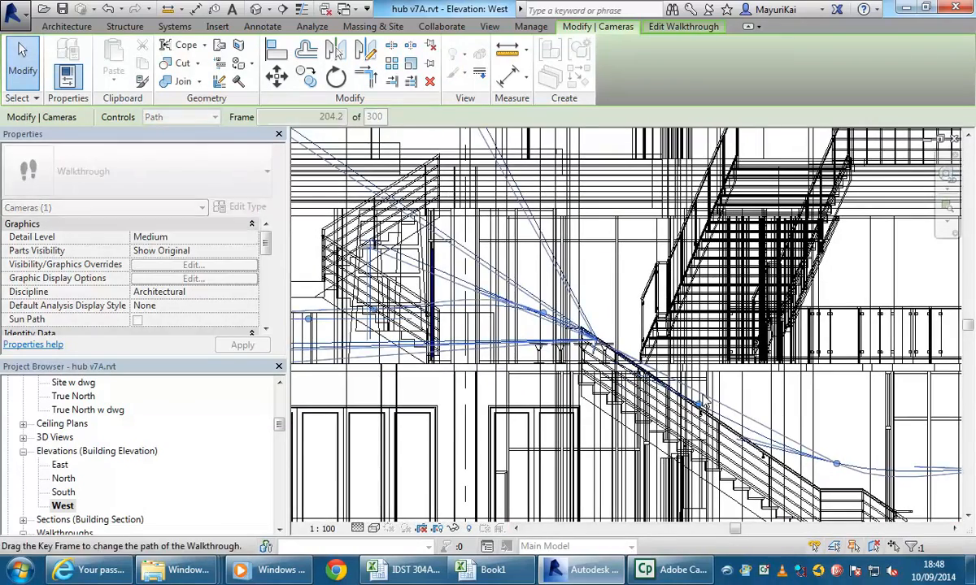
drag(701, 399, 701, 394)
scroll(837, 460, down, 2)
middle_drag(838, 459, 623, 387)
scroll(766, 394, down, 1)
middle_drag(766, 394, 766, 405)
drag(640, 405, 638, 393)
scroll(638, 392, down, 1)
middle_drag(639, 393, 685, 414)
Step: Raise the Level 1 key frames slightly so the final stretch of the walkthrough path runs level
middle_drag(556, 414, 693, 438)
scroll(559, 360, up, 1)
middle_drag(558, 360, 577, 394)
scroll(514, 405, up, 1)
scroll(561, 430, up, 1)
drag(572, 434, 568, 411)
drag(480, 422, 479, 409)
middle_drag(558, 367, 479, 370)
scroll(466, 394, down, 3)
scroll(550, 355, up, 2)
scroll(551, 356, up, 2)
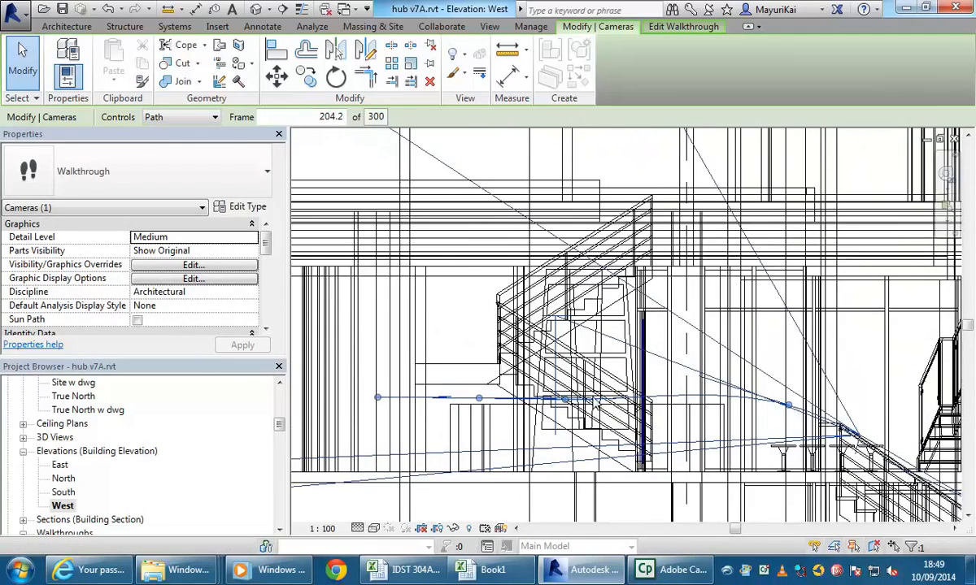
Step: Raise the key frame just before the foot of the central stairs slightly to even out the approach
scroll(598, 401, down, 1)
middle_drag(598, 400, 545, 387)
scroll(559, 372, down, 2)
middle_drag(634, 407, 504, 366)
scroll(546, 376, down, 2)
scroll(504, 366, down, 1)
scroll(718, 427, down, 1)
middle_drag(796, 439, 667, 422)
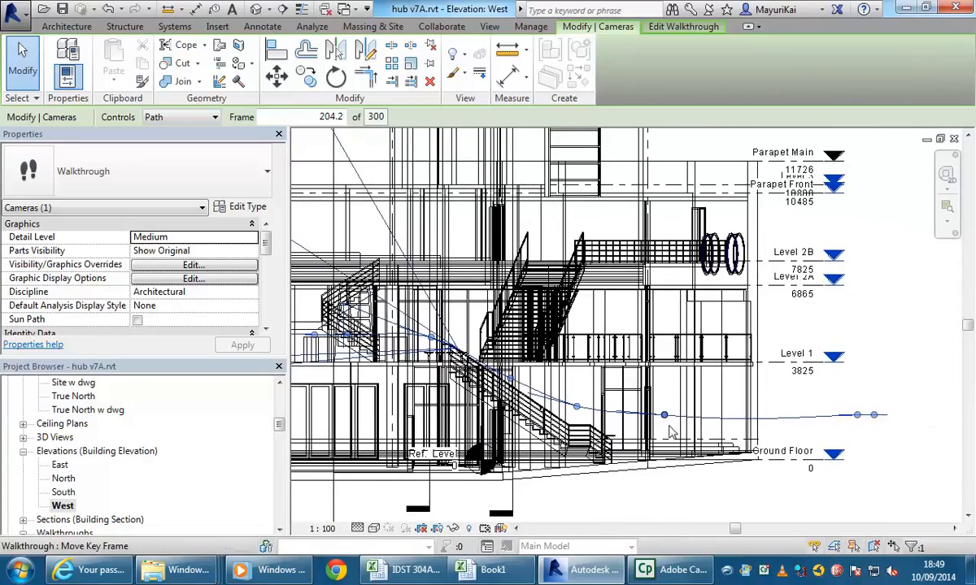
drag(664, 416, 663, 410)
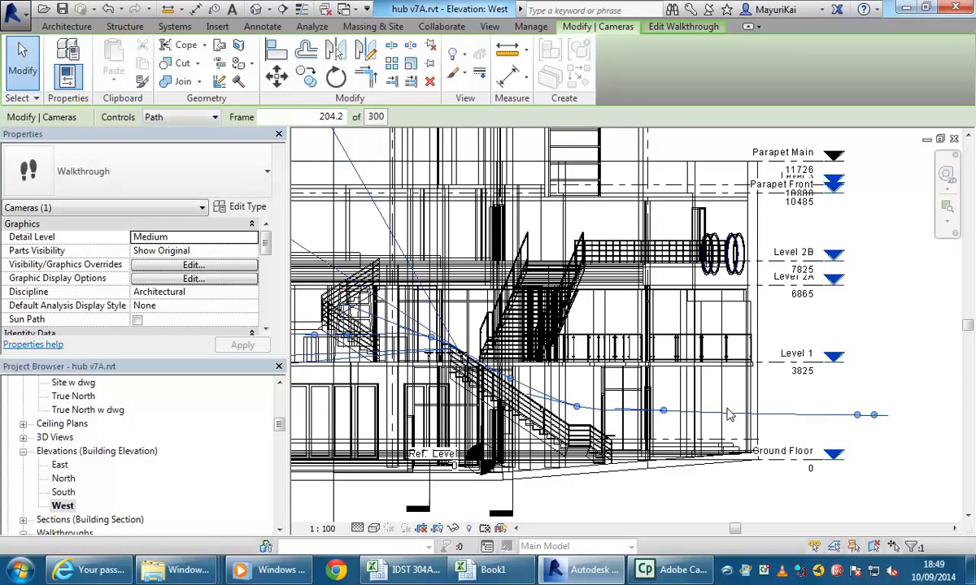
middle_drag(460, 384, 538, 428)
scroll(510, 427, down, 1)
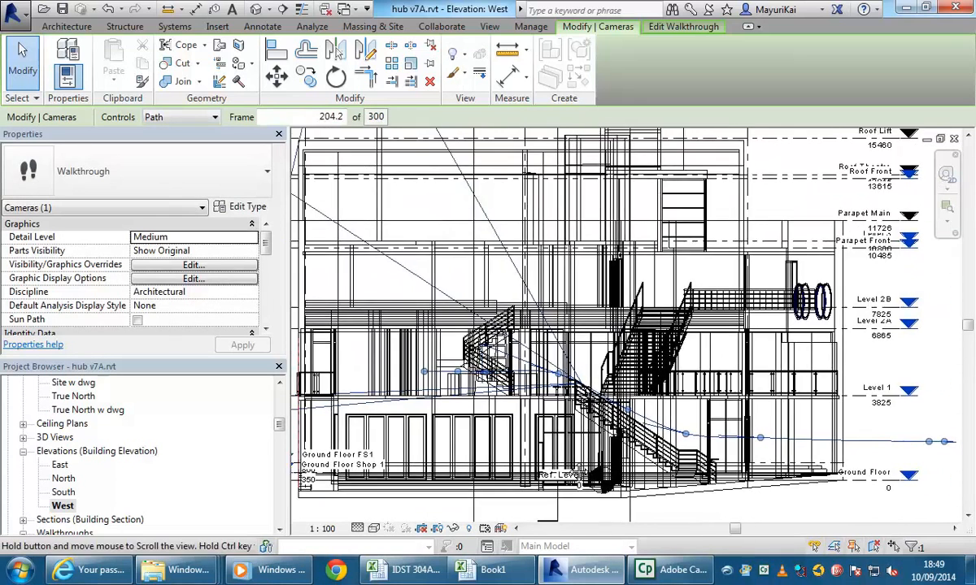
scroll(538, 429, up, 1)
scroll(539, 429, up, 2)
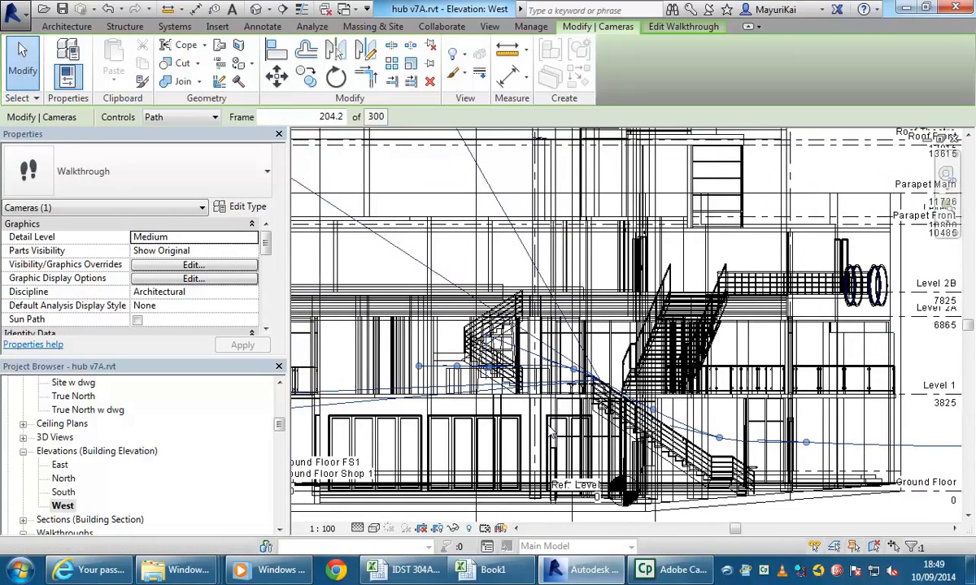
middle_drag(480, 388, 500, 388)
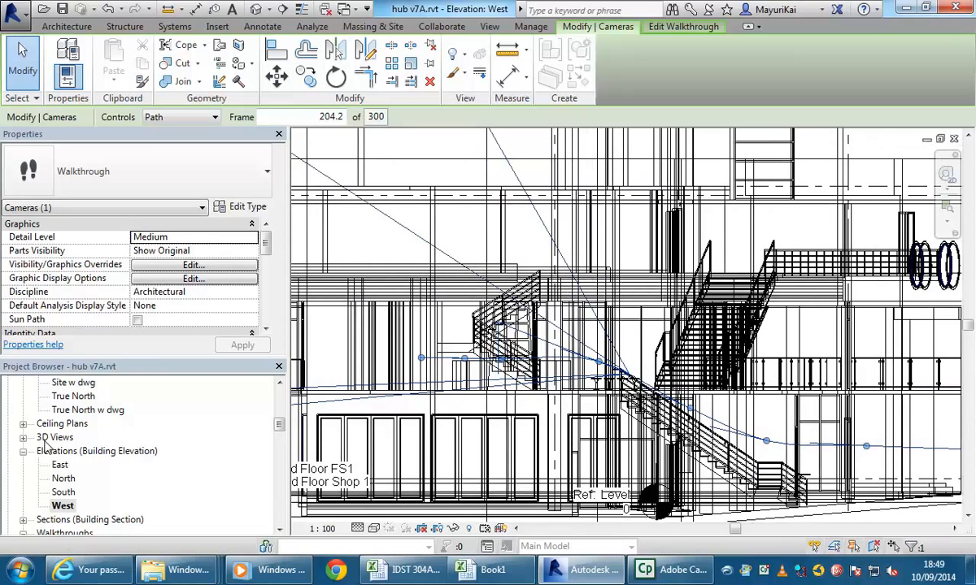
Step: Open the South elevation and display it in Wireframe, dismissing the save reminder without saving
double_click(62, 491)
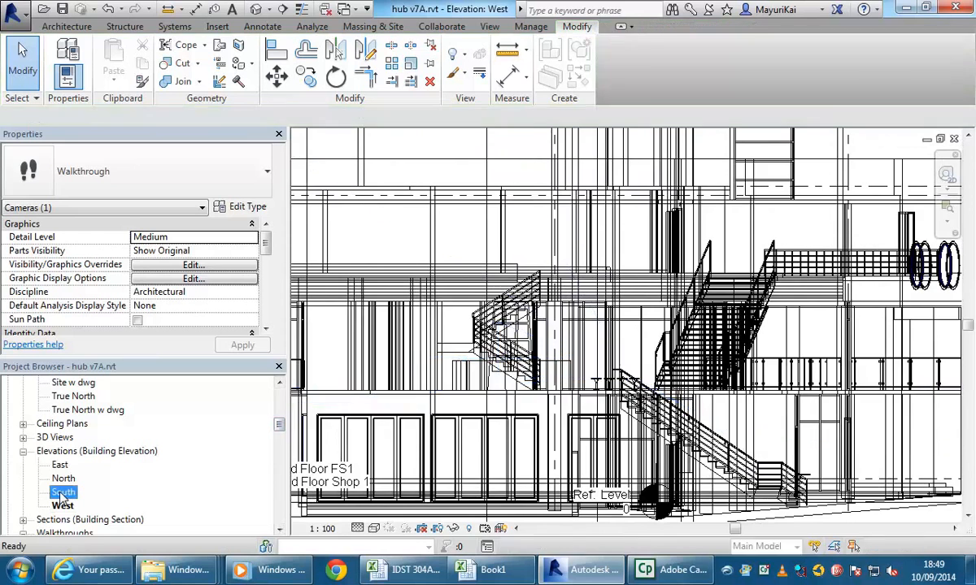
scroll(580, 294, up, 3)
click(374, 528)
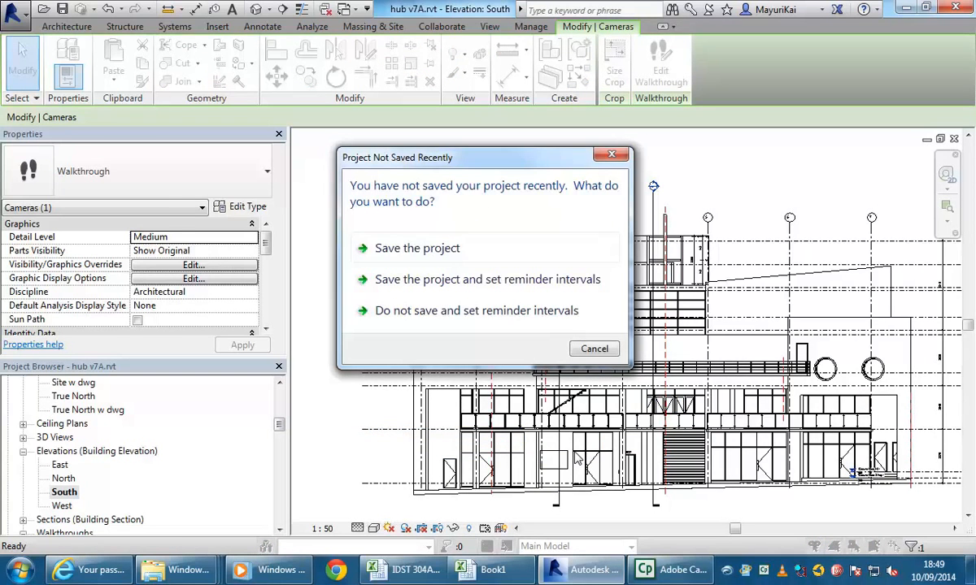
click(594, 348)
mouse_move(673, 428)
middle_down()
mouse_move(657, 377)
mouse_move(671, 433)
middle_up()
scroll(657, 381, up, 1)
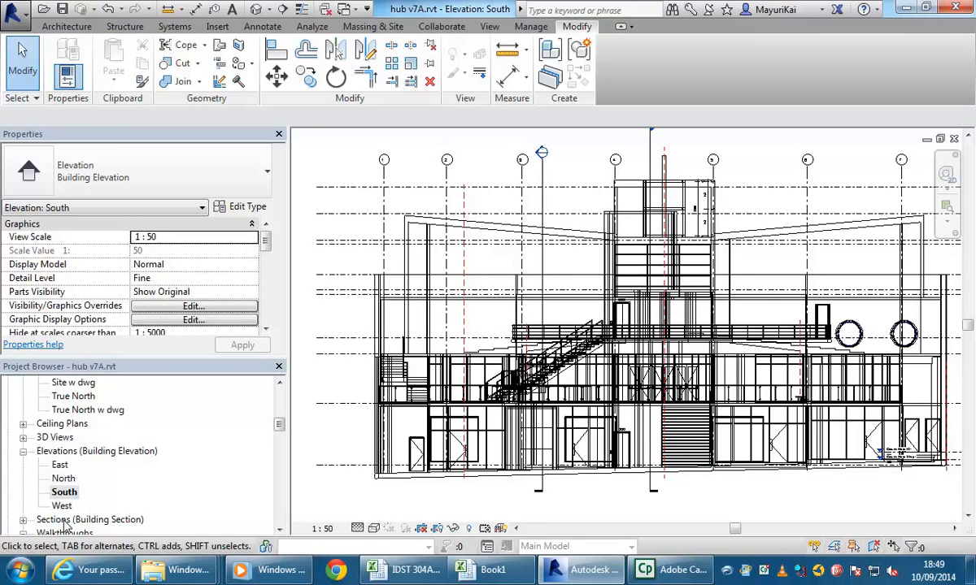
Step: Show the camera of Walkthrough 2 in the South elevation and edit the walkthrough with its controls set to Path
drag(279, 426, 279, 439)
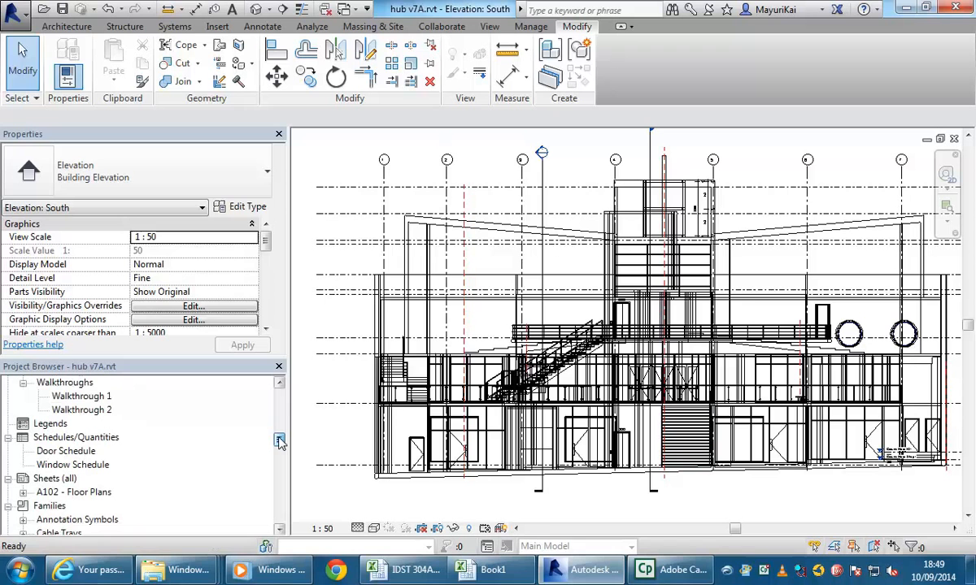
right_click(88, 415)
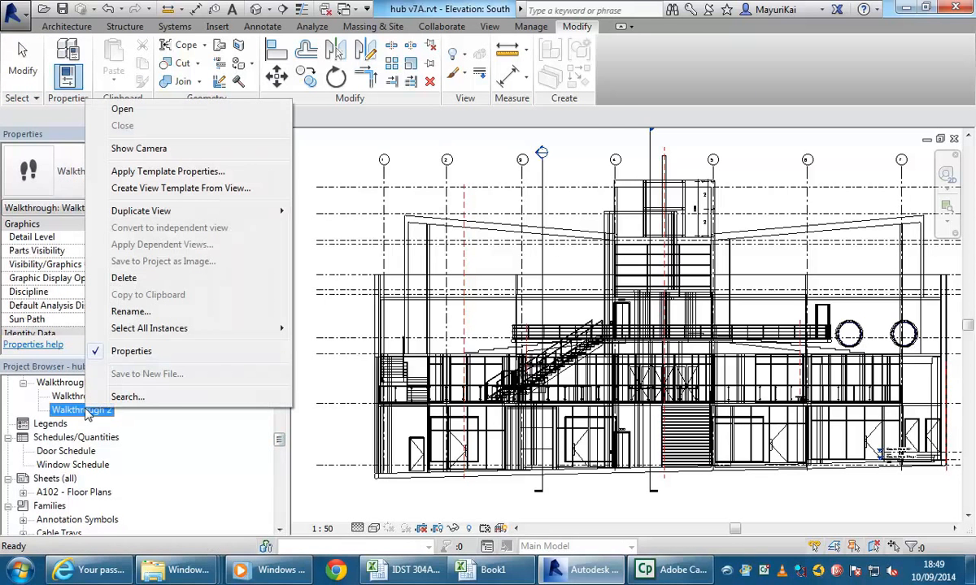
click(137, 148)
middle_drag(410, 400, 511, 434)
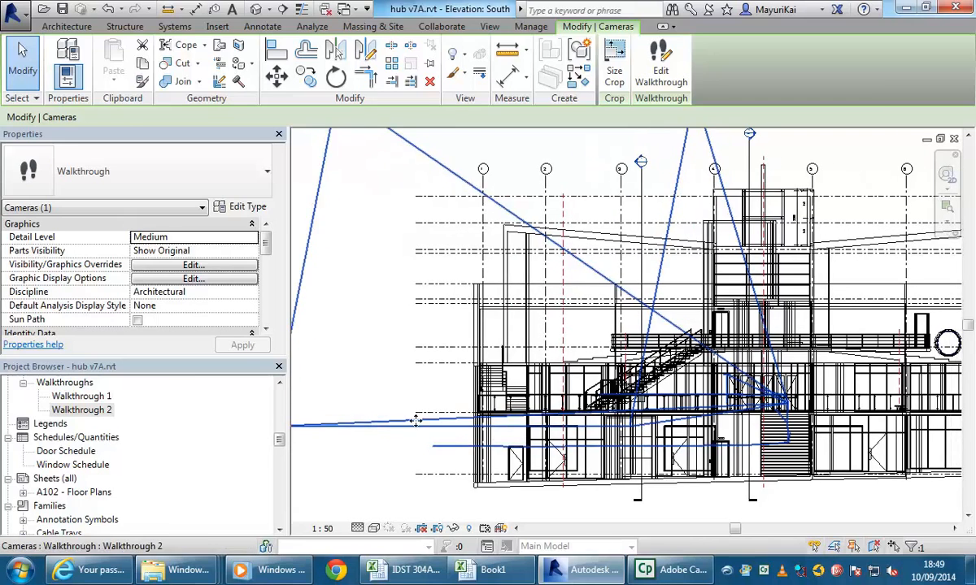
click(660, 67)
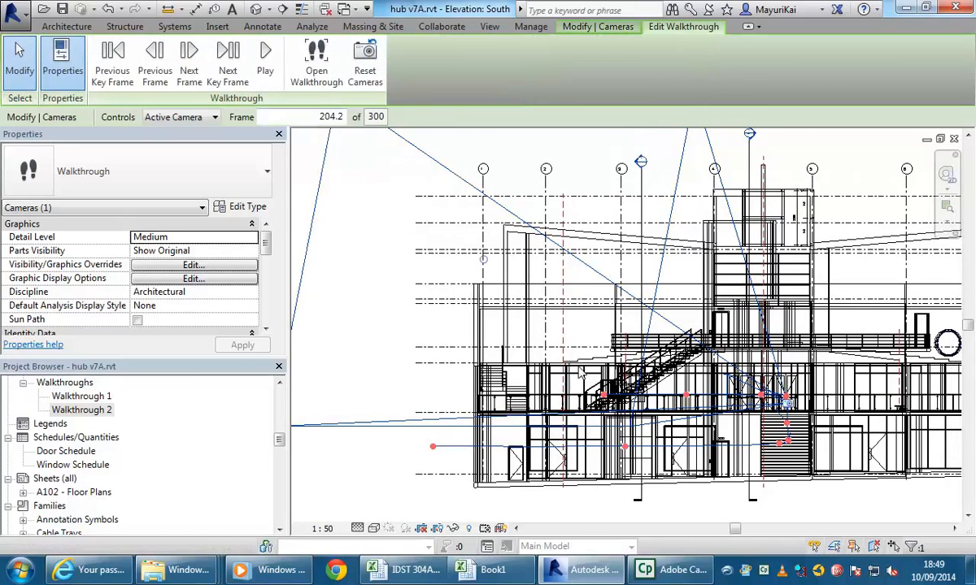
middle_drag(650, 404, 619, 384)
scroll(697, 411, up, 2)
mouse_move(536, 394)
middle_down()
mouse_move(501, 406)
mouse_move(525, 405)
middle_up()
middle_drag(527, 328, 540, 358)
click(167, 117)
click(167, 144)
Step: Examine the walkthrough path in the South elevation, checking key frame heights from the central stairs along the Level 1 stretch
scroll(687, 355, up, 1)
middle_drag(691, 365, 606, 395)
scroll(619, 373, up, 1)
scroll(619, 373, up, 1)
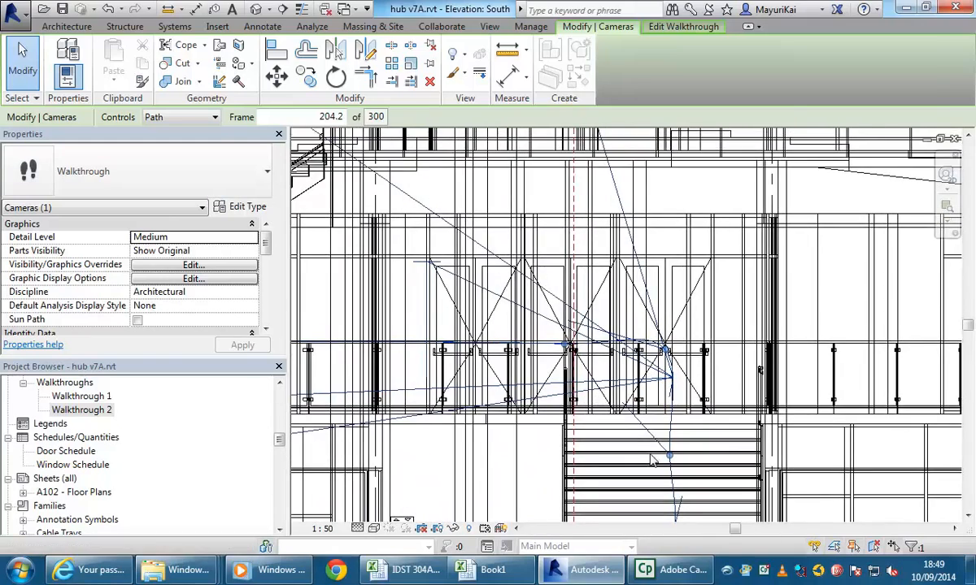
middle_drag(652, 458, 628, 388)
middle_drag(640, 444, 639, 383)
scroll(638, 401, up, 1)
middle_drag(605, 324, 621, 372)
scroll(539, 289, down, 2)
middle_drag(538, 289, 725, 354)
scroll(642, 326, down, 1)
middle_drag(642, 326, 793, 332)
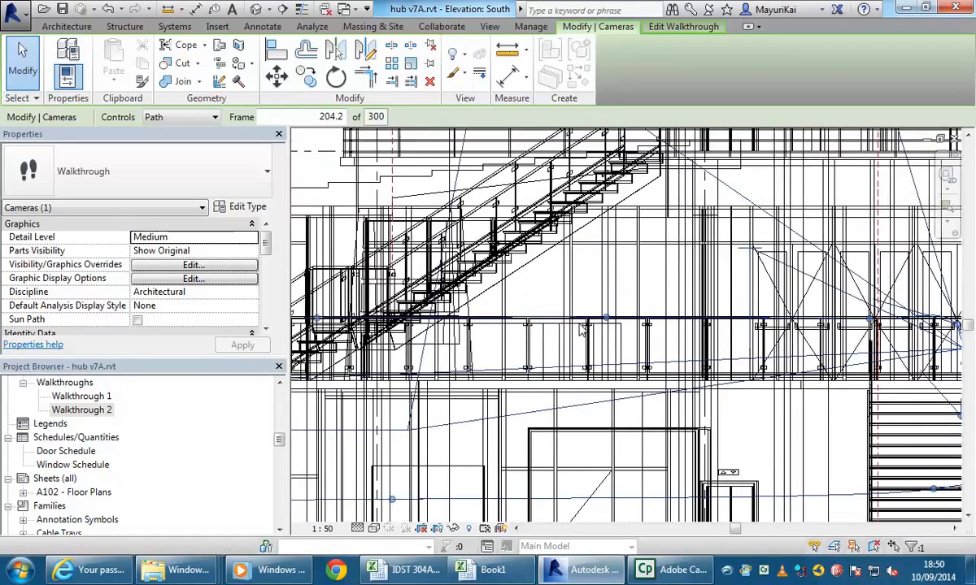
scroll(582, 328, down, 1)
middle_drag(582, 328, 675, 333)
scroll(513, 323, down, 2)
middle_drag(513, 323, 539, 316)
scroll(484, 366, down, 1)
middle_drag(480, 371, 535, 395)
scroll(527, 373, down, 1)
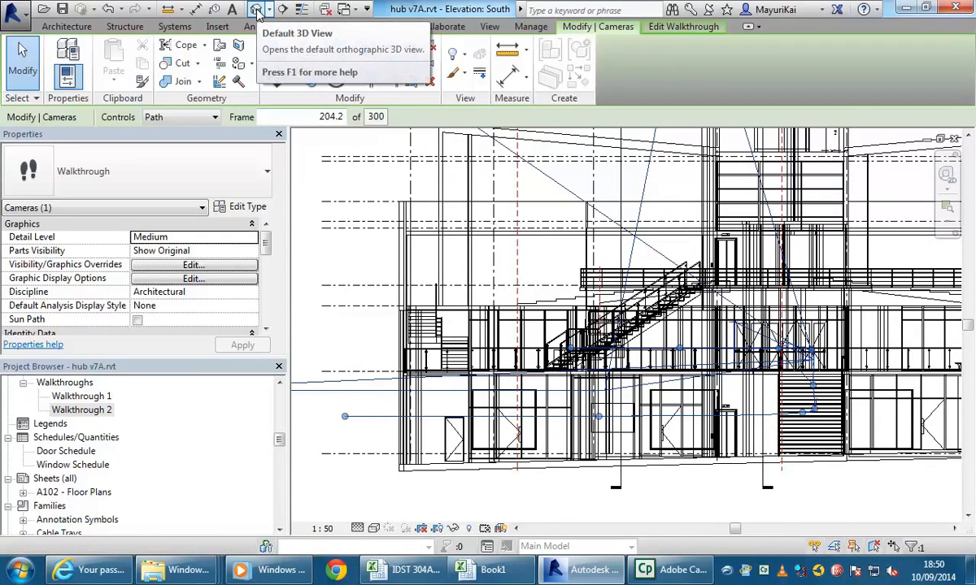
Step: Open the default 3D view and show the camera of Walkthrough 2 to inspect its path around the central stairs
click(256, 9)
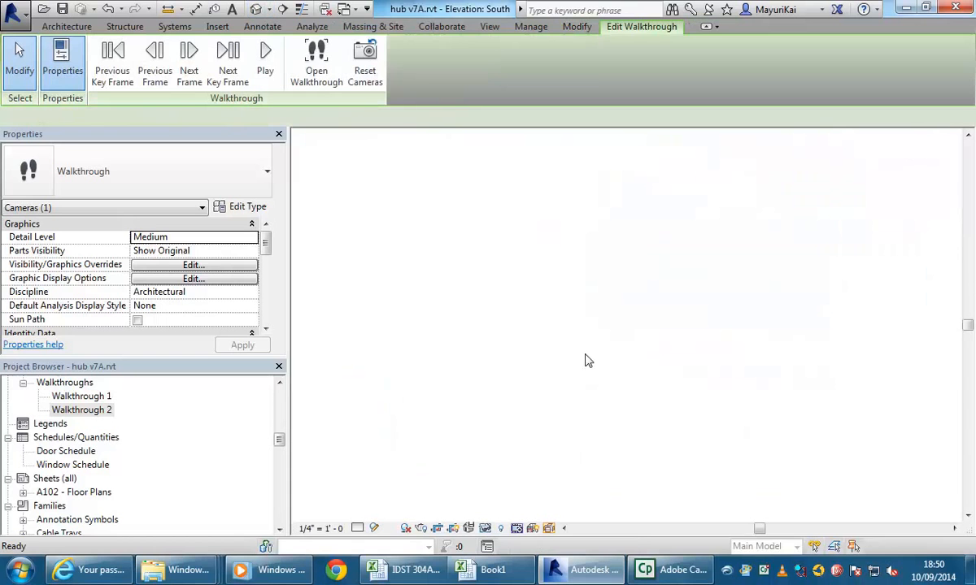
shift+middle_drag(639, 458, 627, 457)
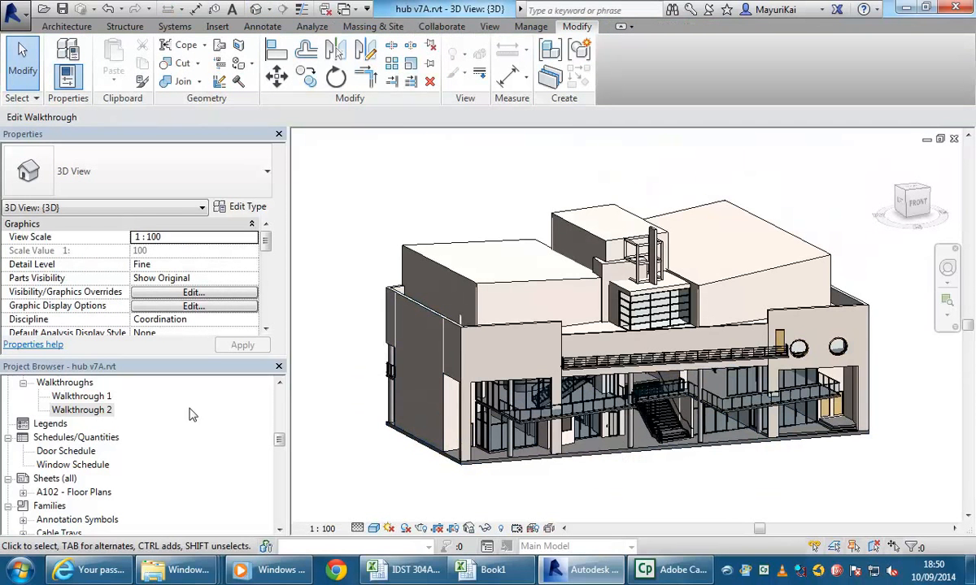
right_click(88, 412)
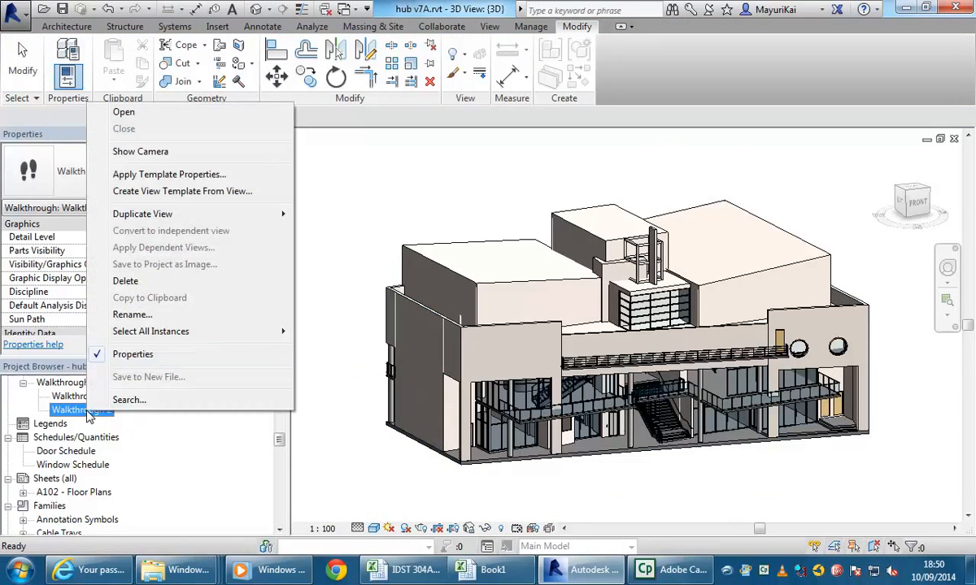
click(136, 159)
mouse_move(553, 431)
shift+middle_down()
mouse_move(576, 404)
mouse_move(682, 421)
mouse_move(719, 390)
mouse_move(650, 431)
mouse_move(558, 446)
shift+middle_up()
scroll(562, 405, up, 5)
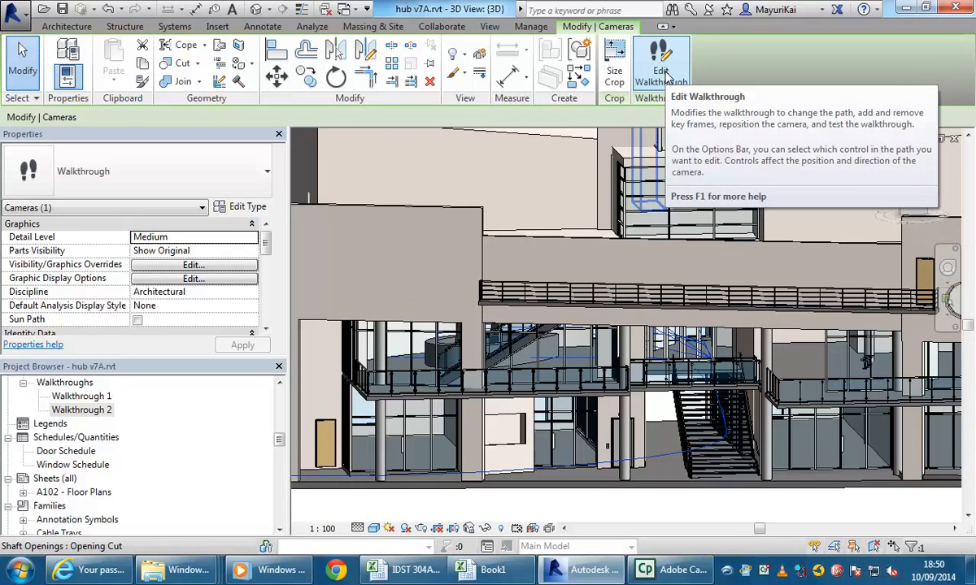
Step: Open the walkthrough for editing, return to frame 1 and play it through to preview the path
click(663, 74)
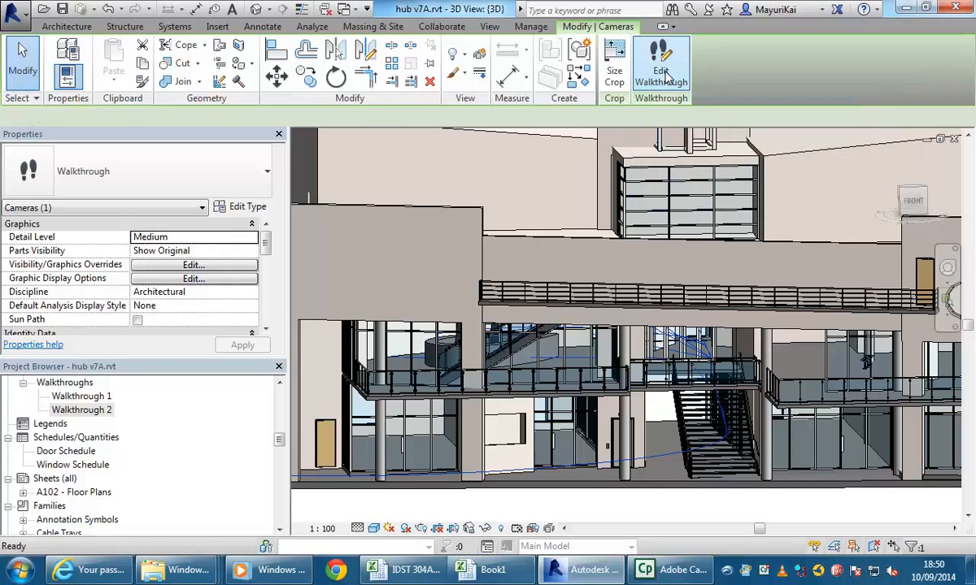
click(313, 65)
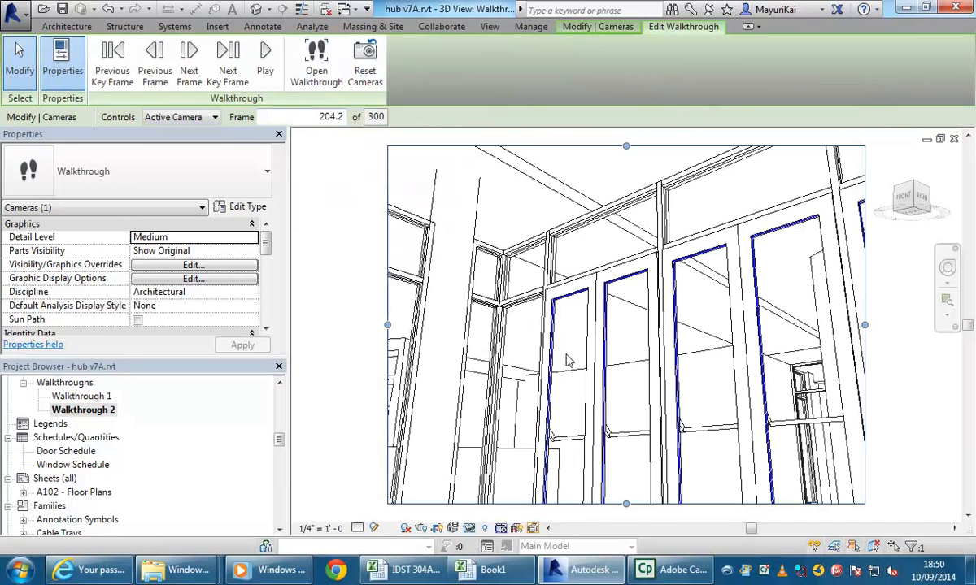
click(112, 69)
click(112, 69)
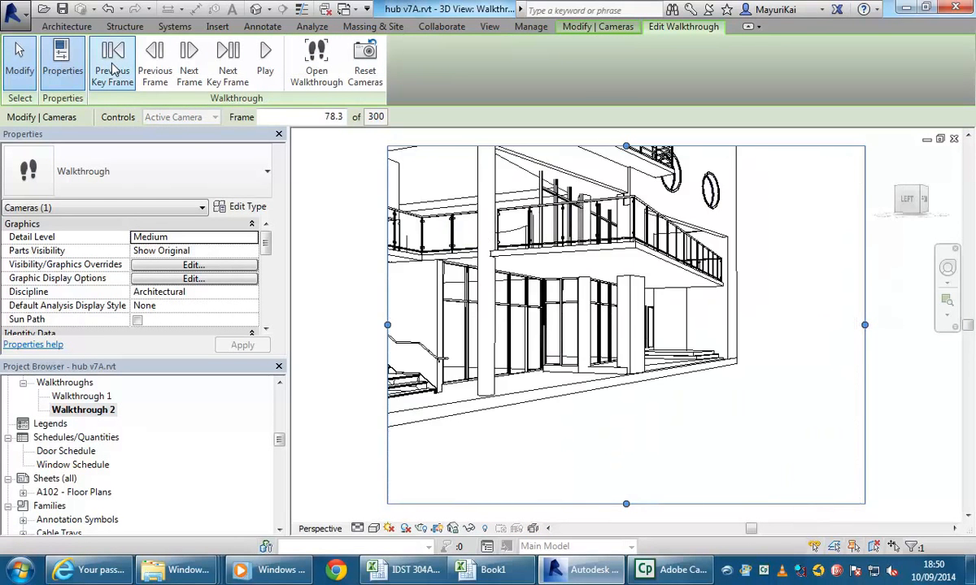
click(112, 69)
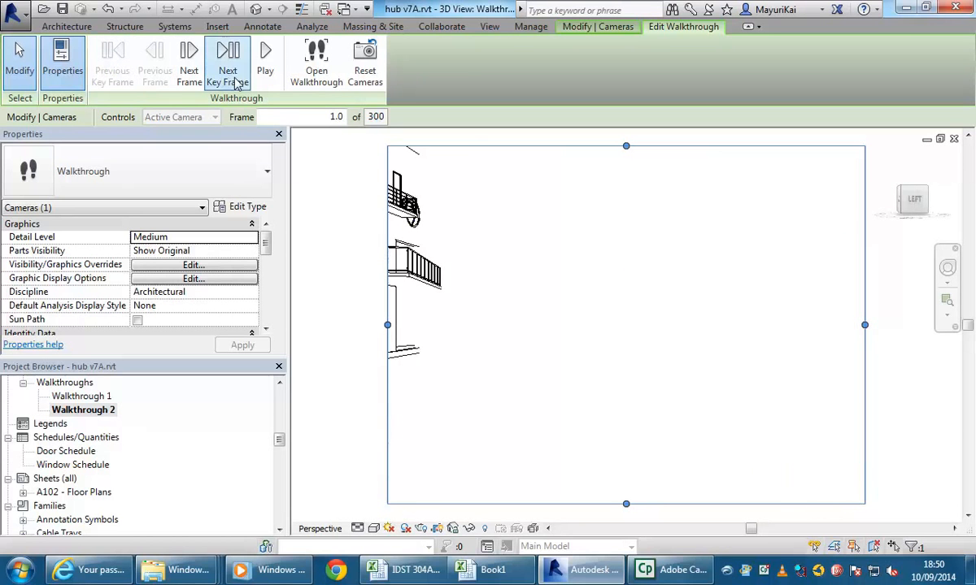
click(264, 67)
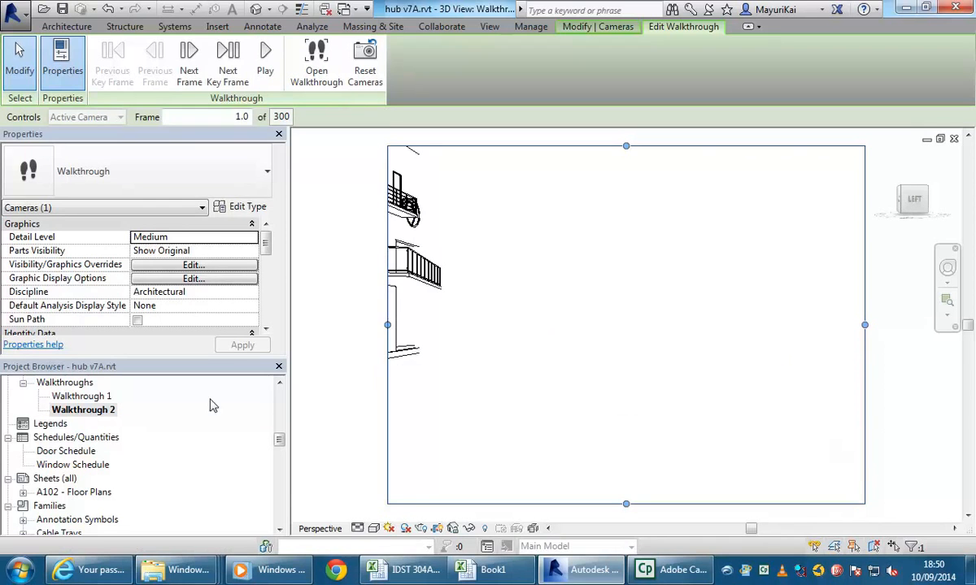
Step: Open the Ground Floor plan and start editing the selected walkthrough there
drag(280, 443, 279, 391)
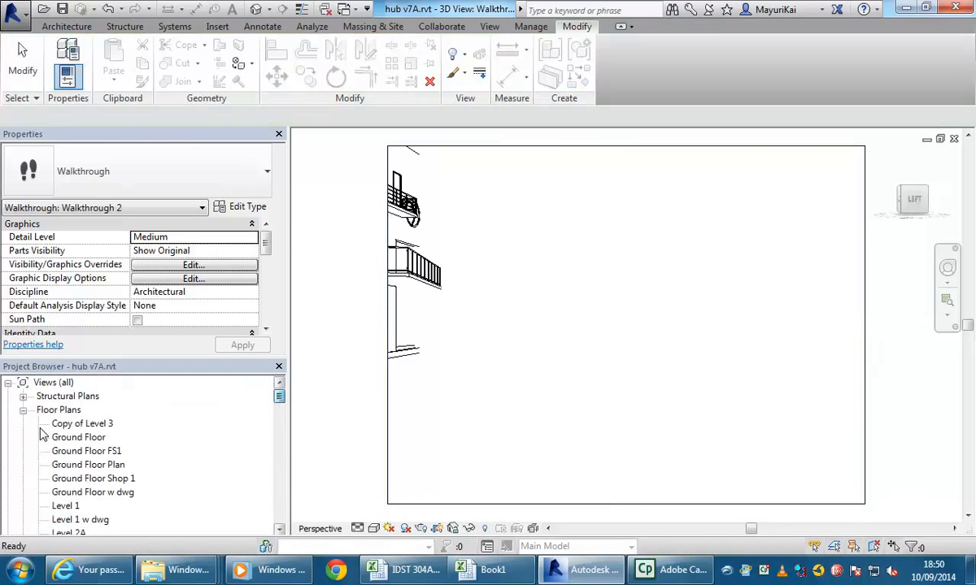
double_click(91, 438)
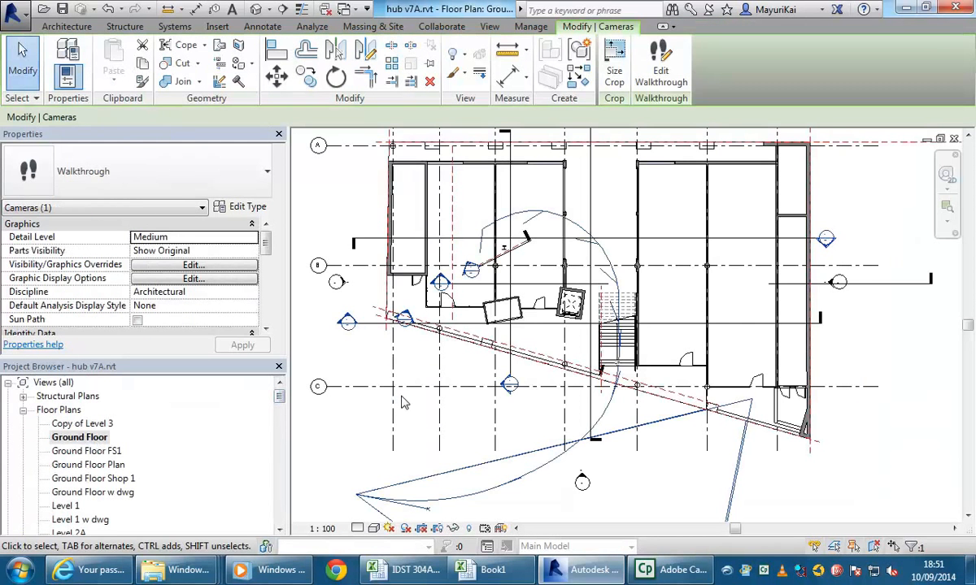
scroll(435, 313, down, 4)
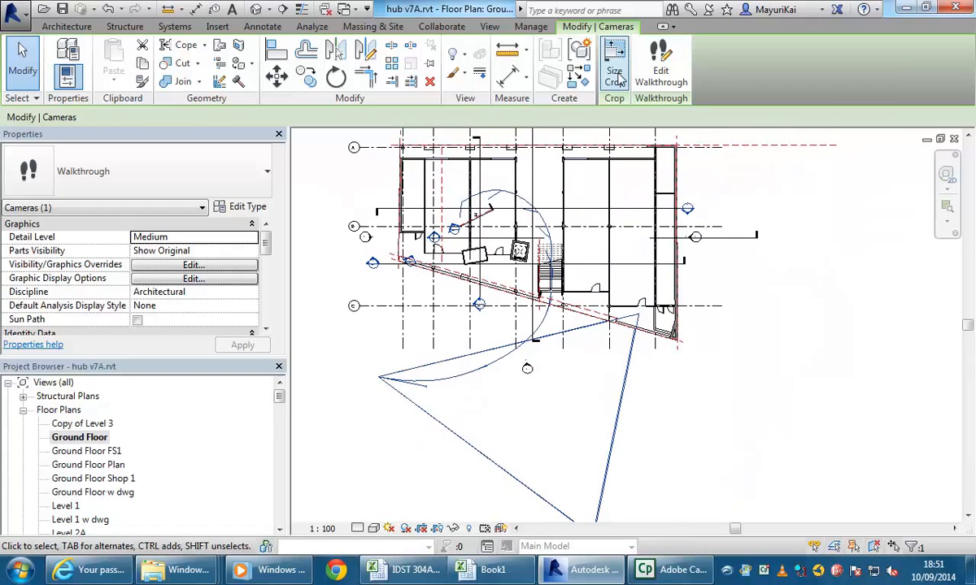
click(662, 64)
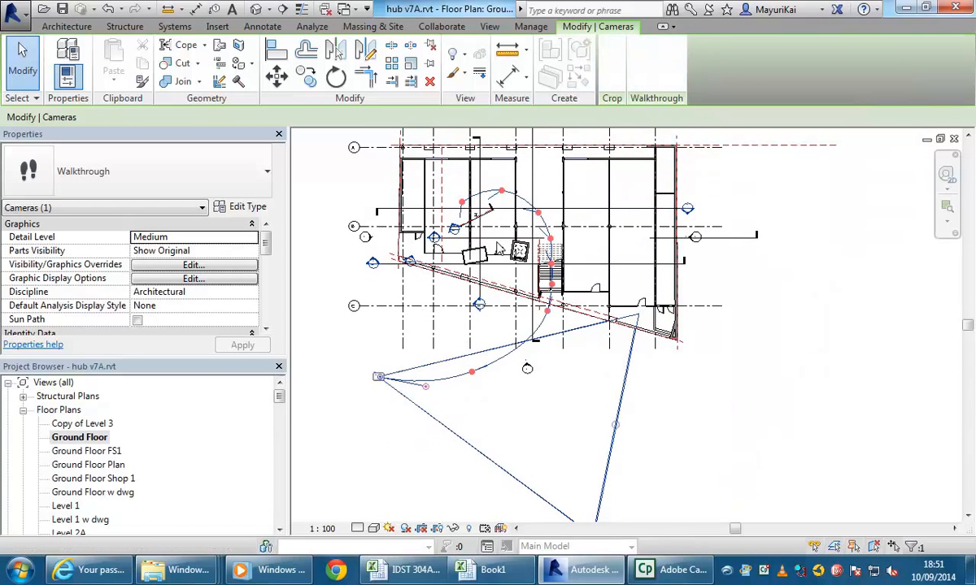
middle_drag(490, 313, 472, 293)
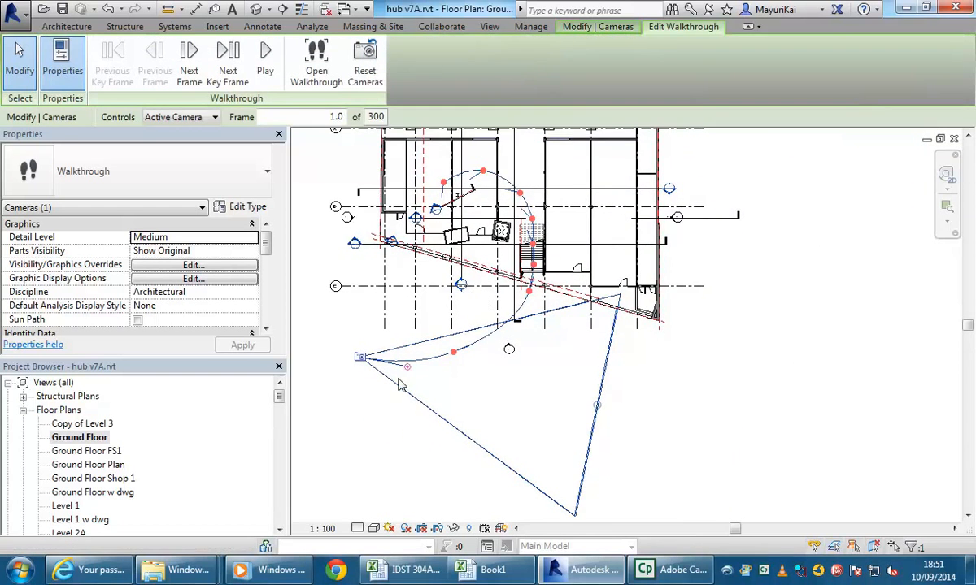
Step: Turn the first key frame's camera towards the building and extend its view depth past the far side, continuing the walkthrough edit
drag(410, 371, 569, 276)
click(708, 251)
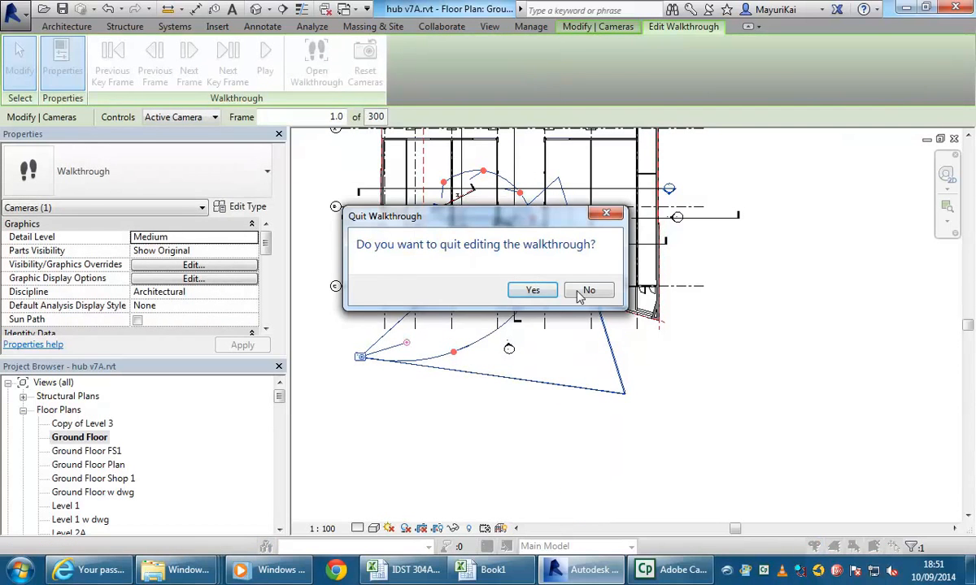
click(551, 293)
drag(594, 279, 729, 243)
middle_drag(521, 259, 517, 305)
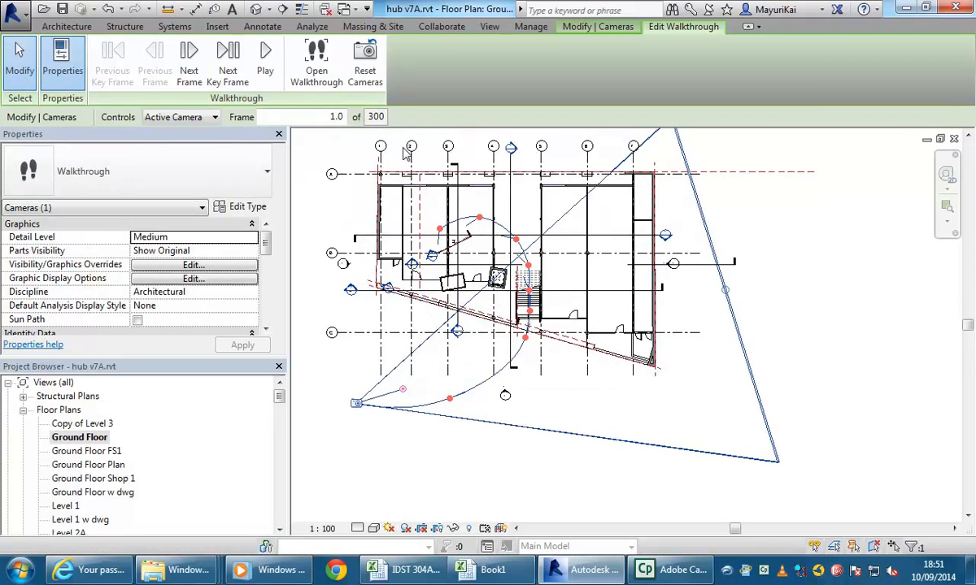
Step: Go to the second key frame and turn its camera towards the building and central stairs
click(228, 65)
middle_drag(537, 369, 537, 378)
drag(498, 397, 490, 374)
middle_drag(491, 374, 497, 427)
Step: Go to the third key frame, at the foot of the central stairs, and aim its camera straight up the flight
click(228, 65)
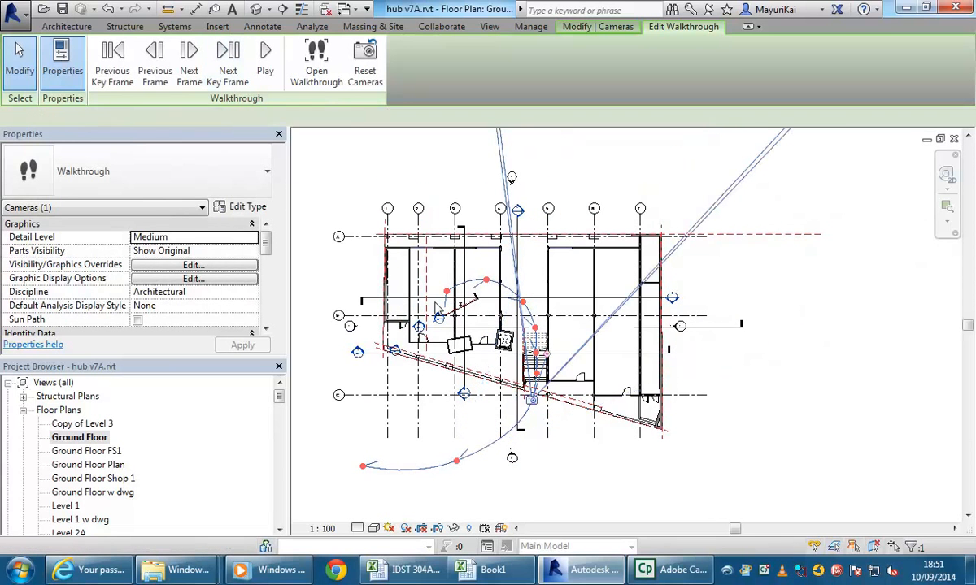
middle_drag(558, 351, 555, 364)
scroll(556, 365, up, 1)
drag(542, 369, 535, 365)
scroll(504, 283, down, 1)
middle_drag(504, 283, 477, 303)
scroll(443, 329, up, 1)
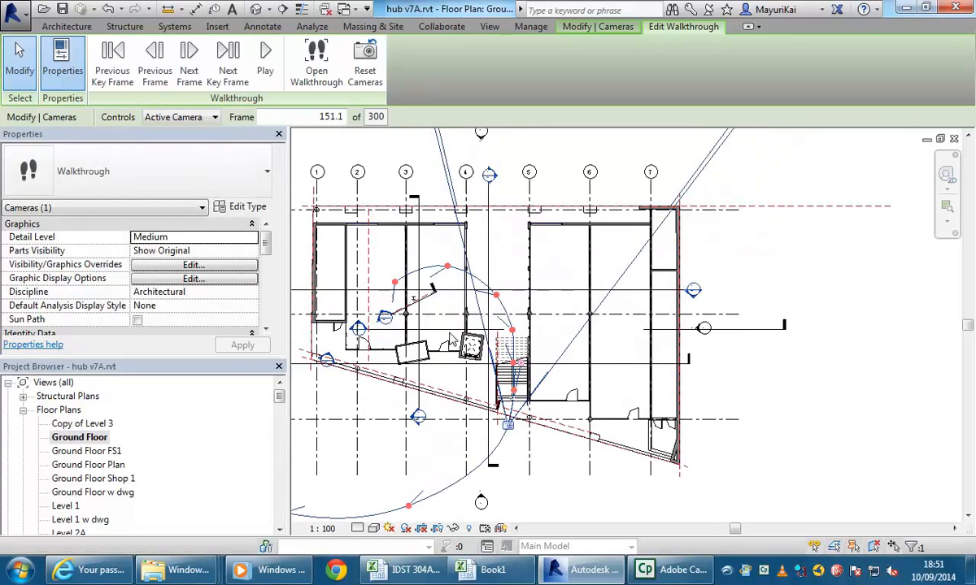
Step: Advance to the key frame on the lower stairs and check the camera's position in the South elevation
click(227, 66)
scroll(496, 394, up, 1)
middle_drag(496, 394, 513, 394)
drag(279, 399, 279, 426)
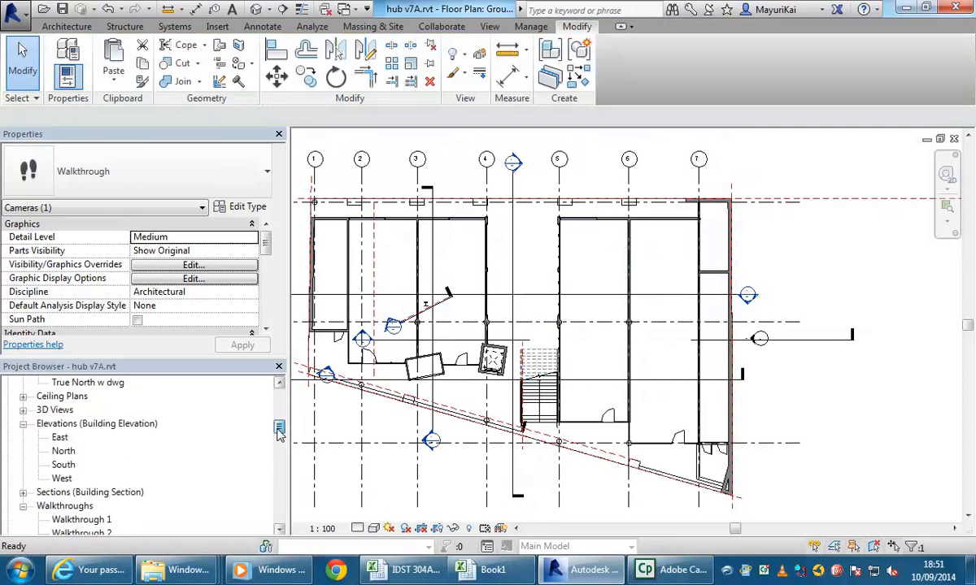
double_click(63, 464)
middle_drag(579, 413, 448, 403)
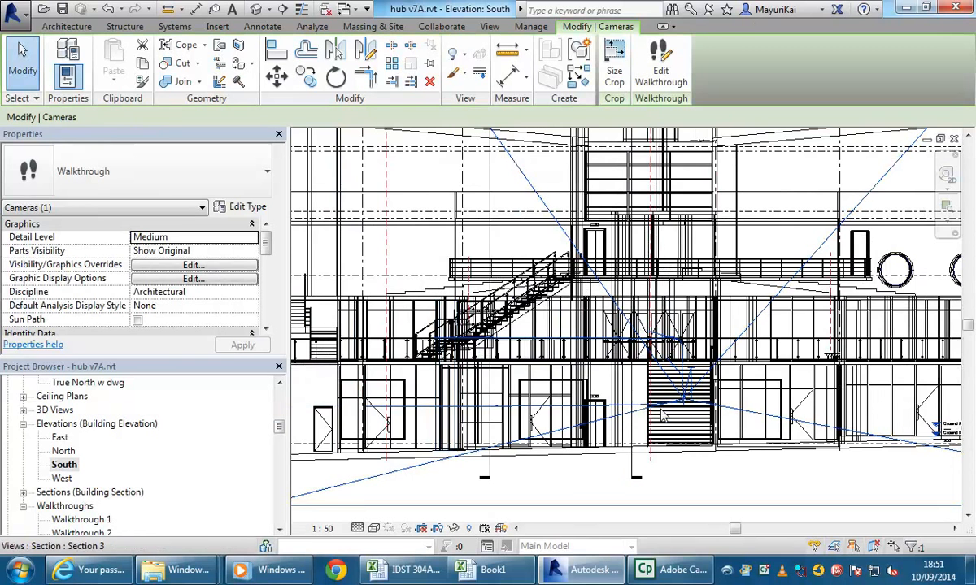
middle_drag(682, 408, 714, 397)
Step: Open the Walkthrough 2 view and display it in a shaded visual style
double_click(81, 531)
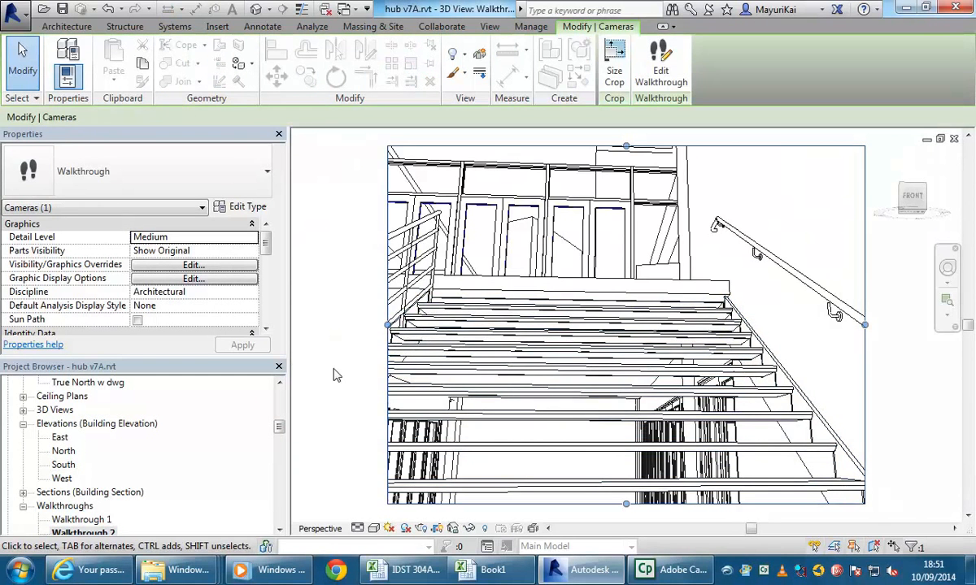
click(335, 378)
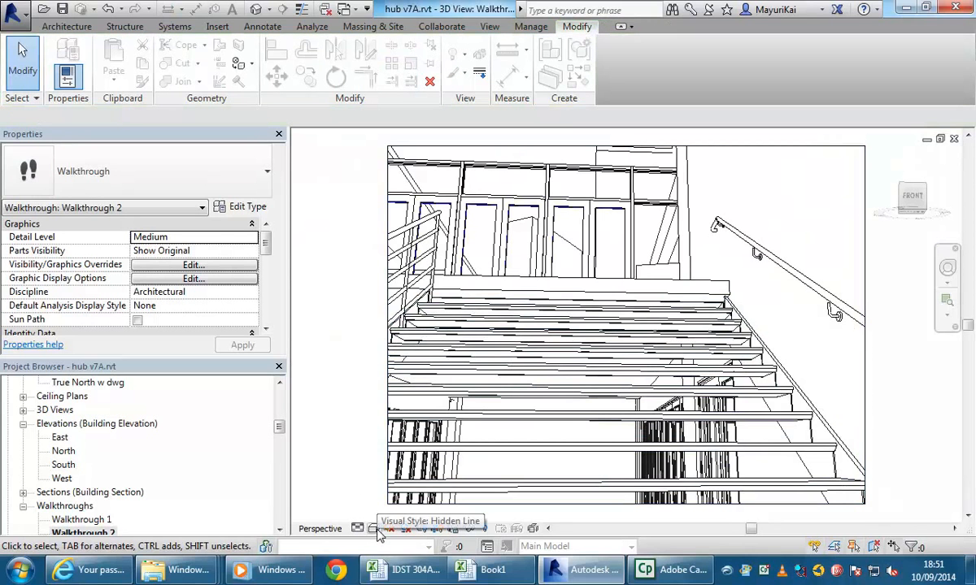
click(373, 530)
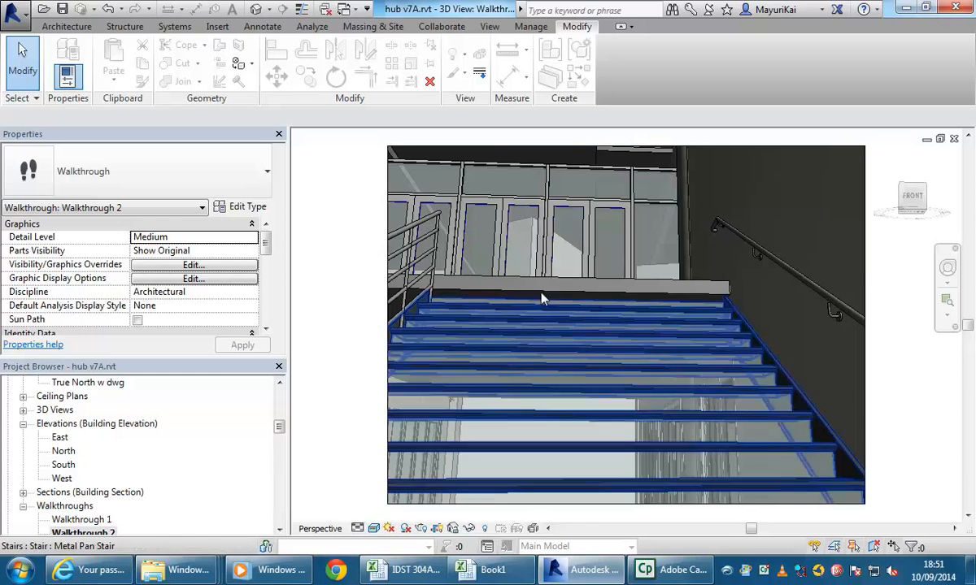
Step: Edit the shaded walkthrough from its crop boundary, return to frame 1 and play it through
click(388, 218)
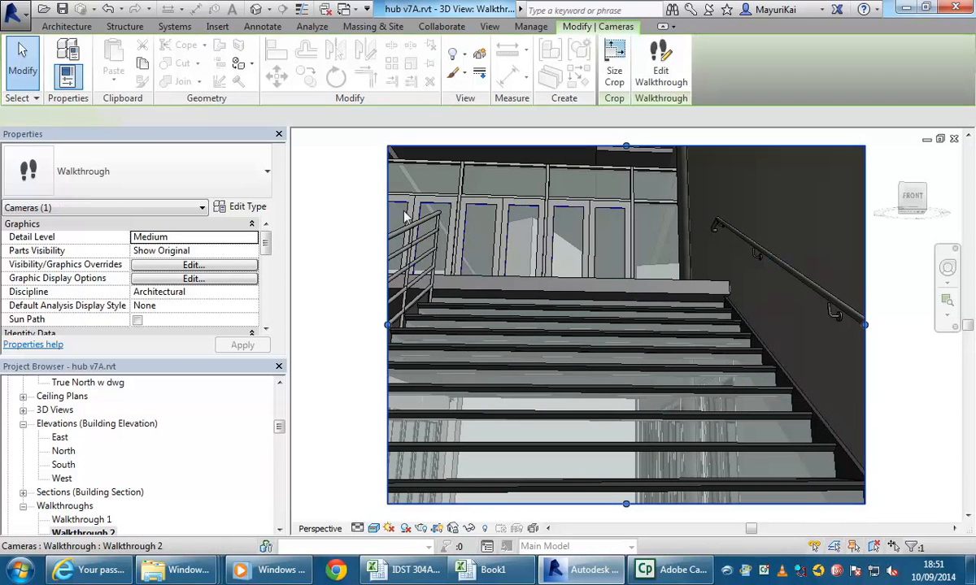
click(660, 61)
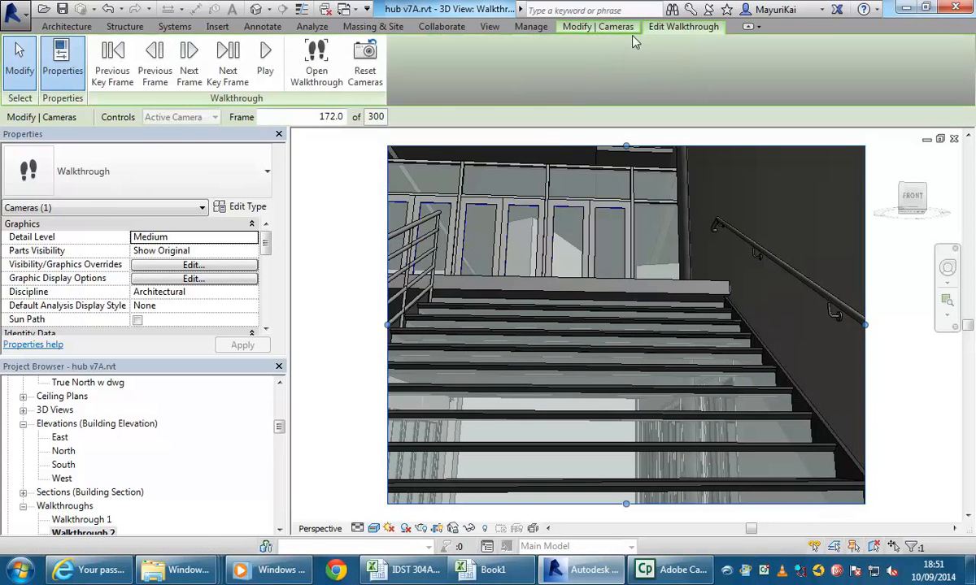
click(103, 73)
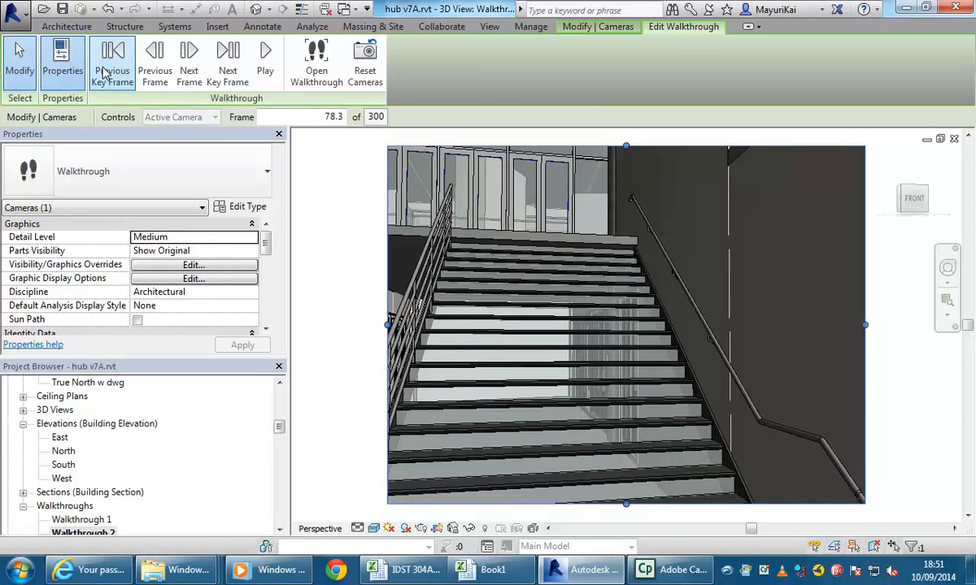
click(104, 74)
click(103, 73)
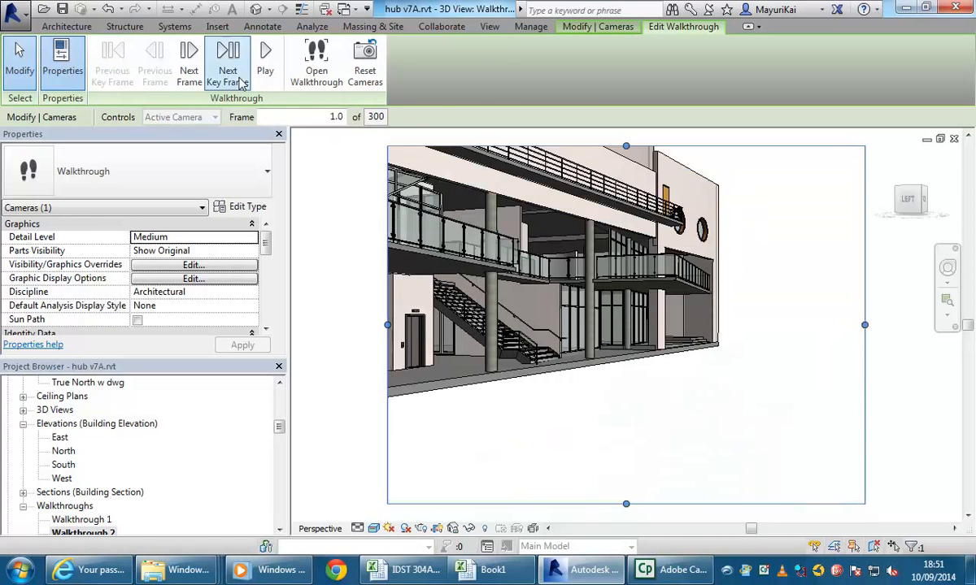
click(262, 75)
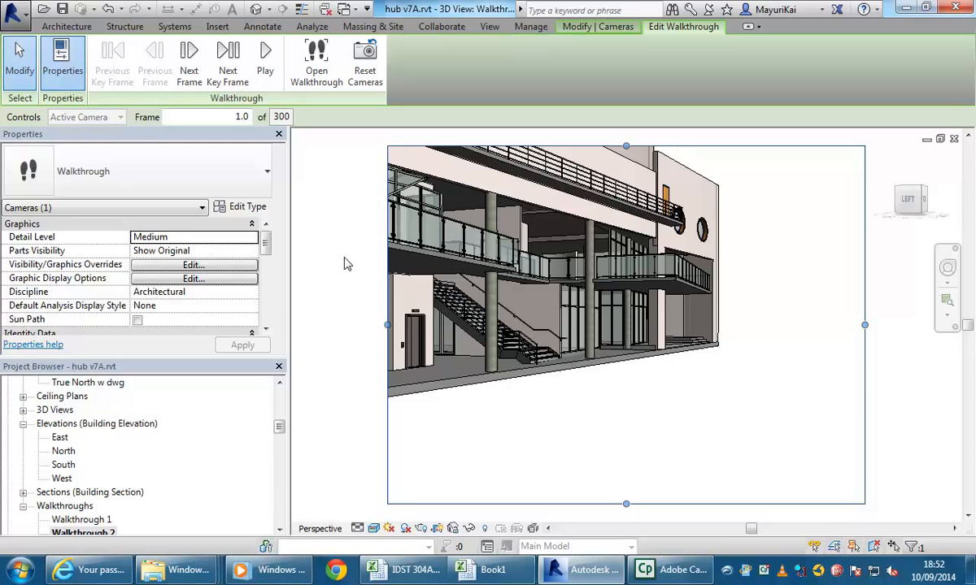
Step: Switch the Walkthrough 2 view to the Hidden Line visual style and keep the walkthrough in edit mode
click(374, 528)
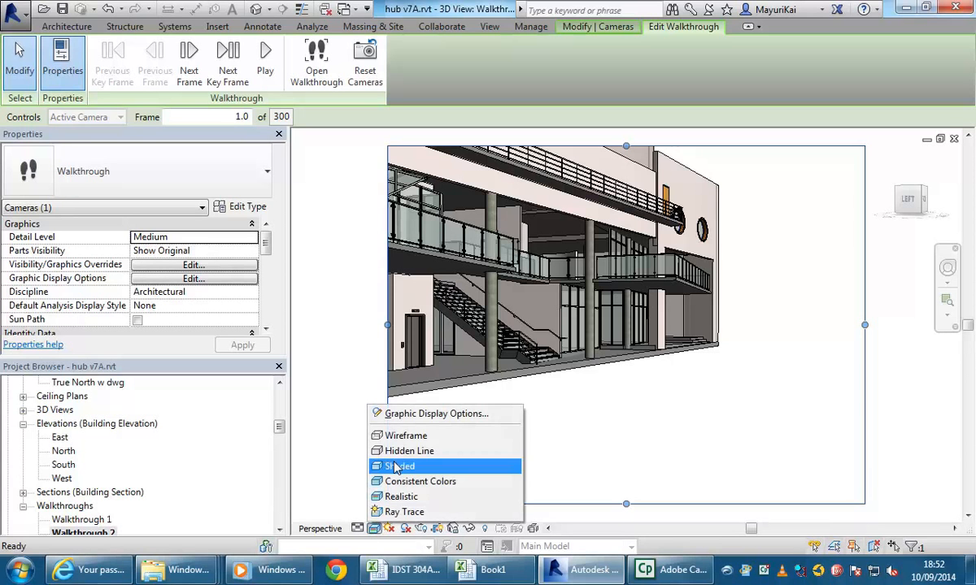
click(403, 450)
click(569, 392)
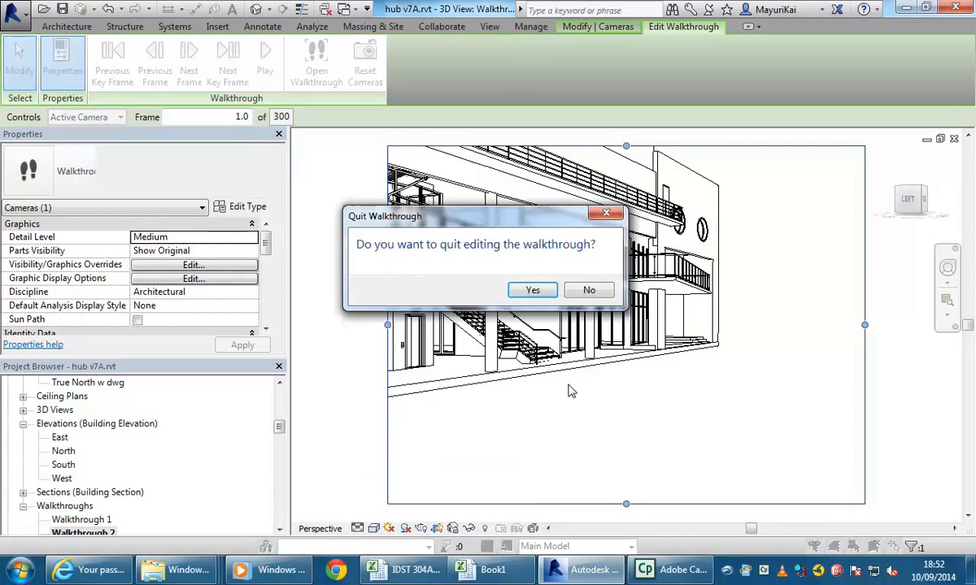
click(591, 291)
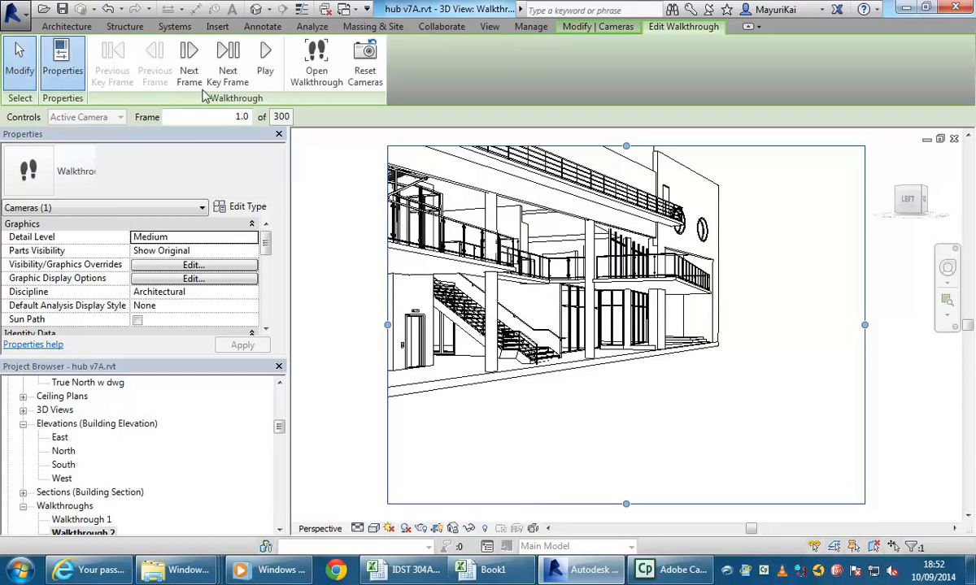
Step: Export the walkthrough with all frames at 15 frames/sec, Realistic visual style and dimensions of 1920 by 1440
click(16, 14)
mouse_move(56, 232)
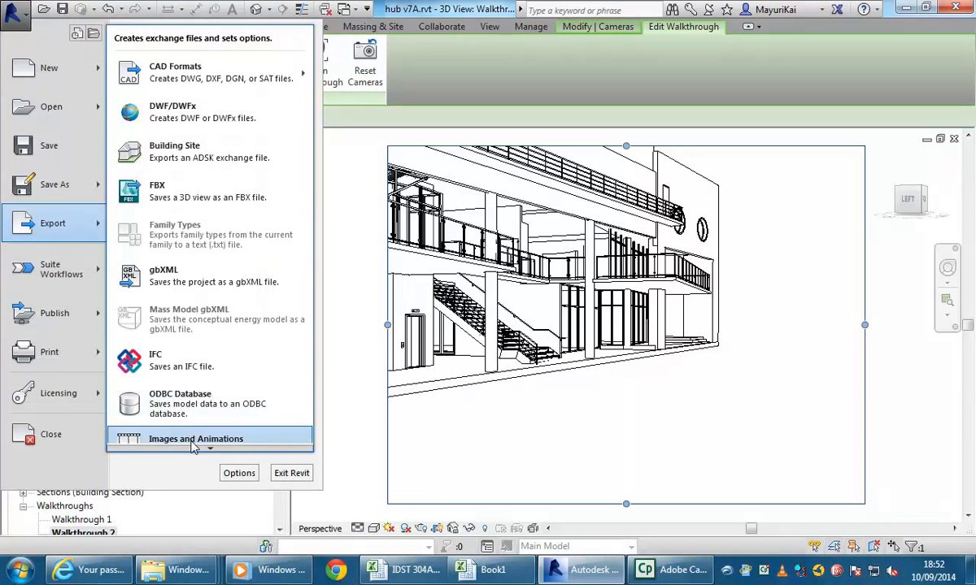
mouse_move(195, 431)
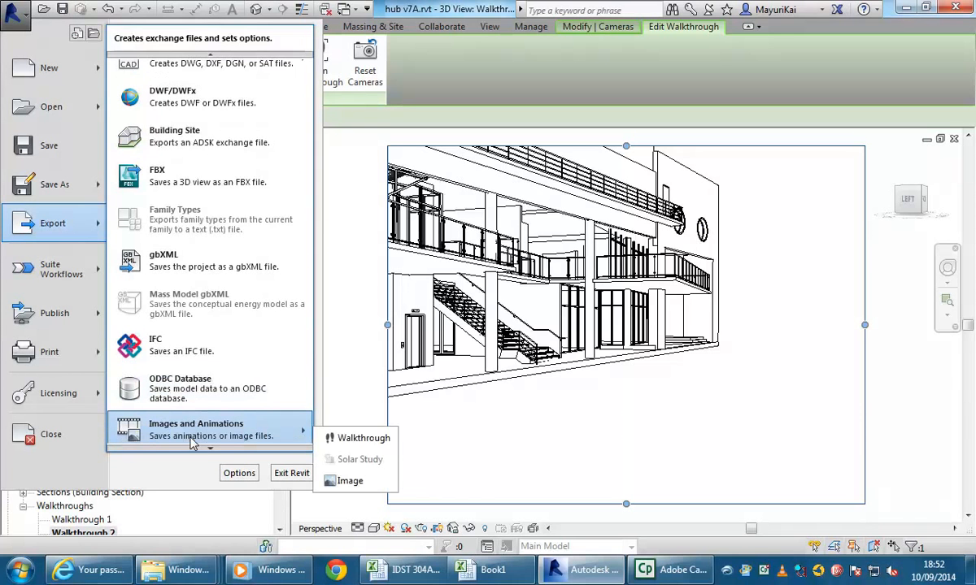
click(360, 439)
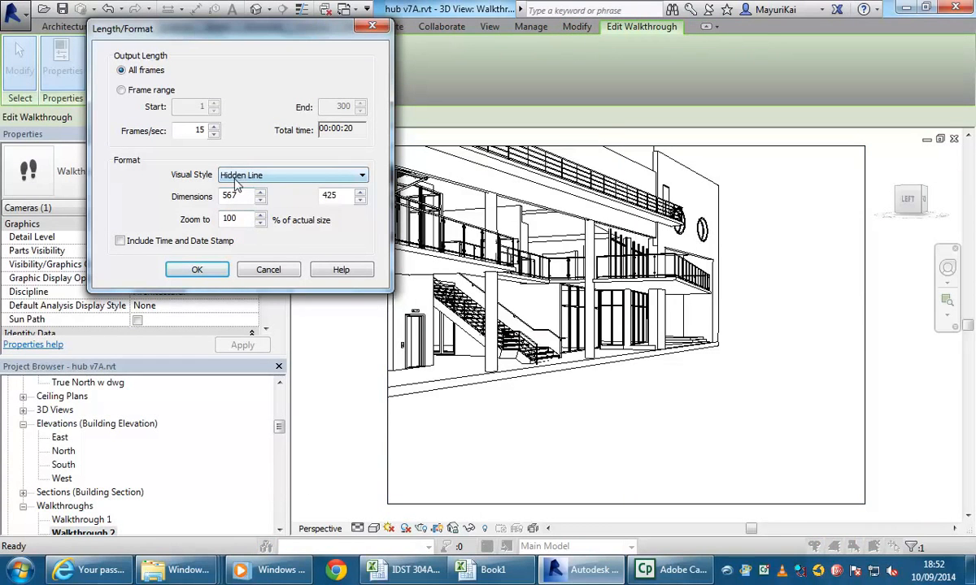
click(236, 177)
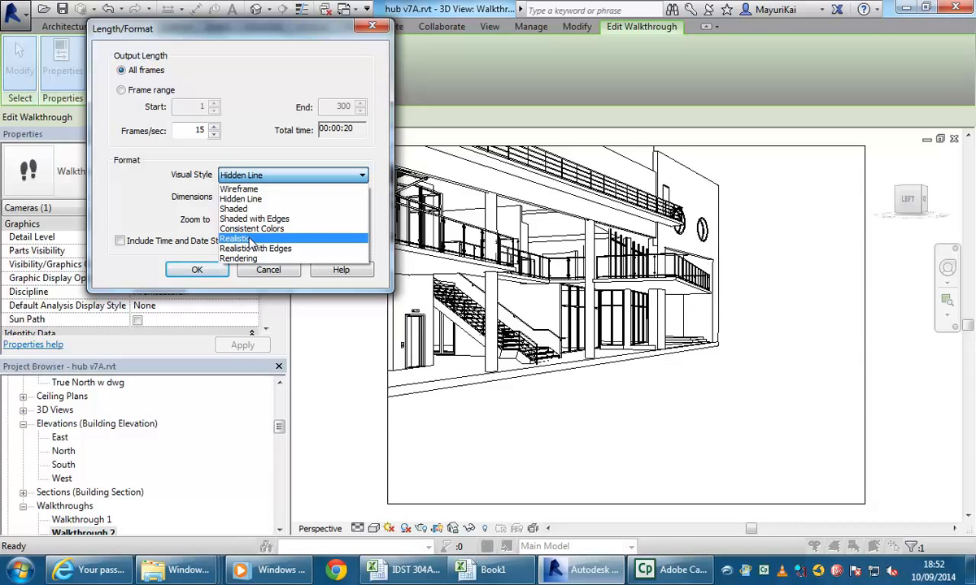
click(249, 239)
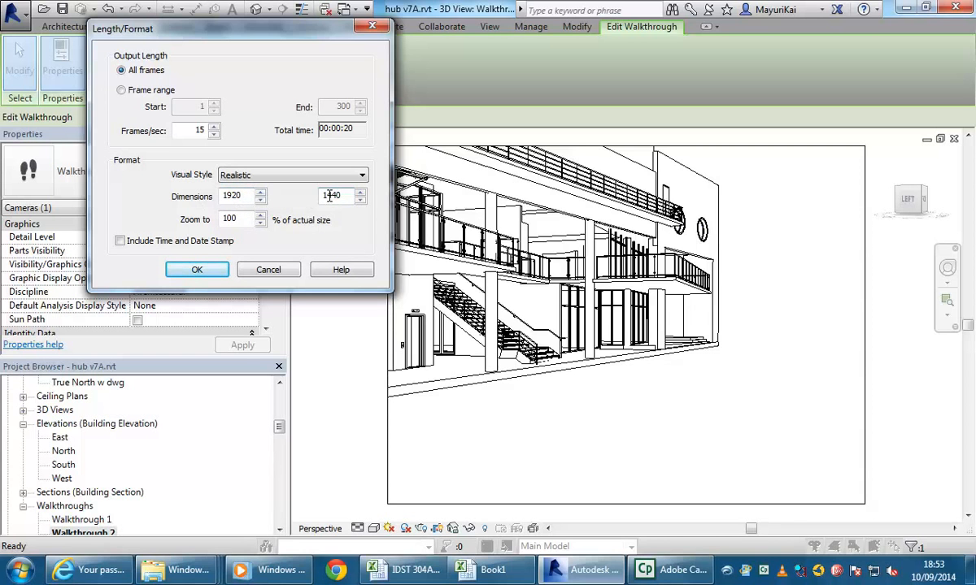
click(196, 271)
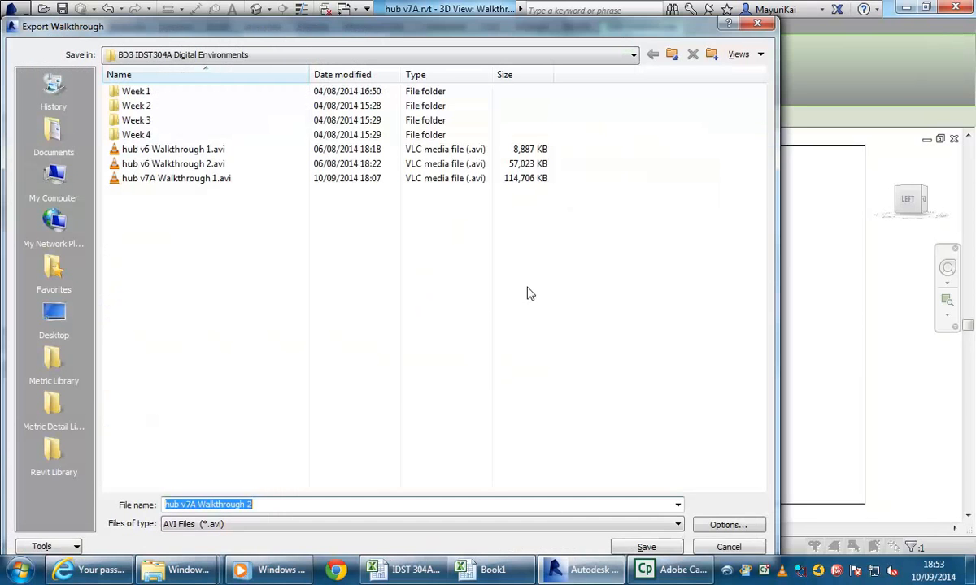
Step: Save the exported walkthrough to the Desktop as the AVI file hub v7A Walkthrough 2
click(208, 56)
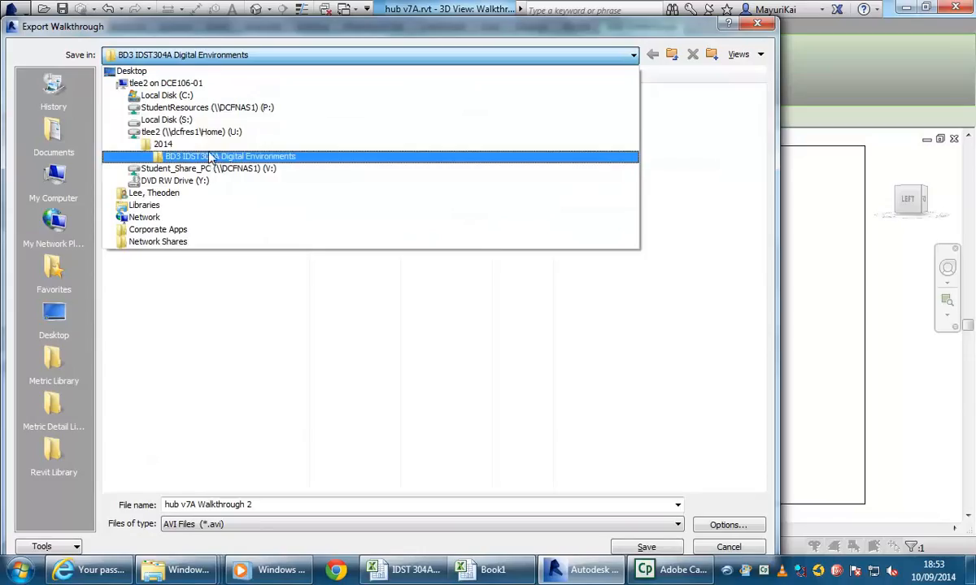
click(180, 121)
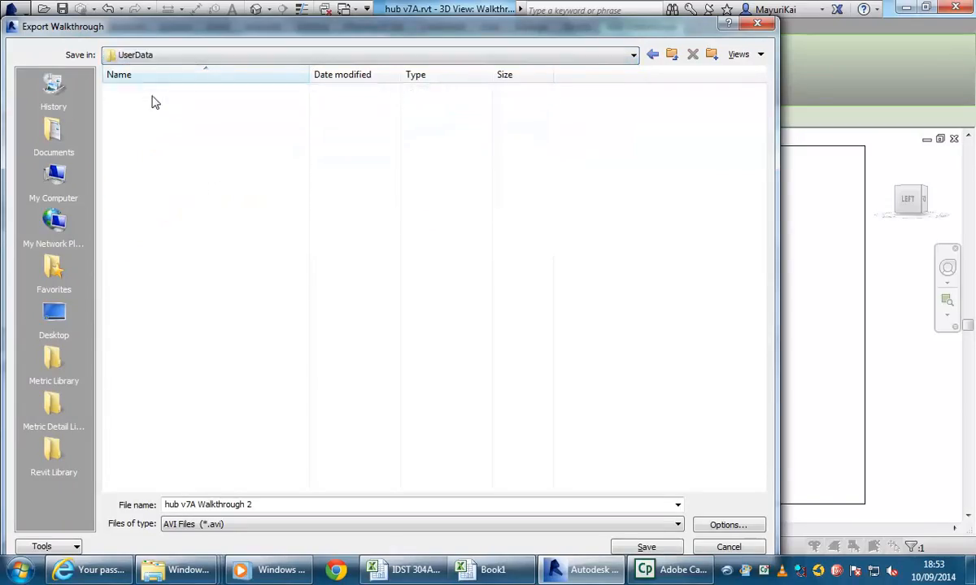
double_click(153, 95)
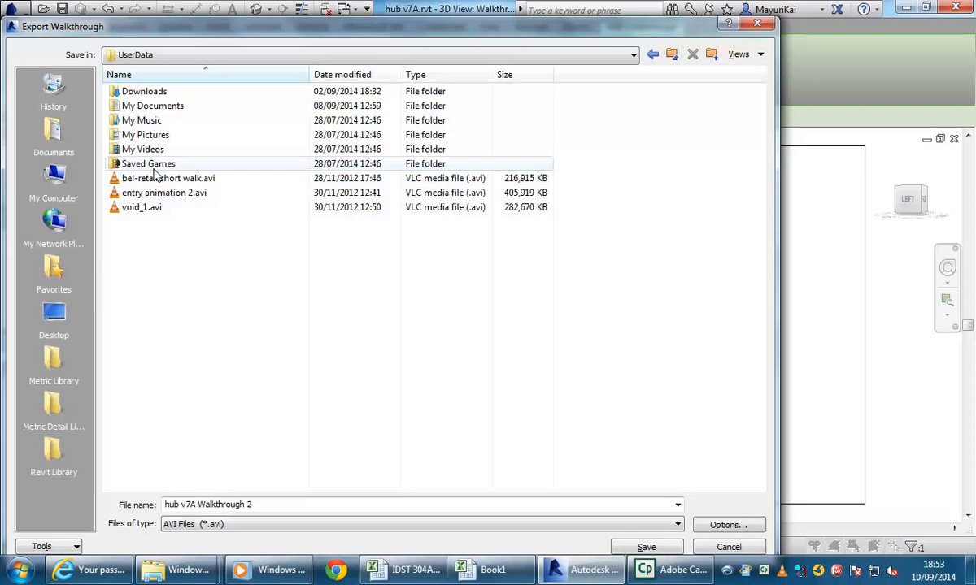
double_click(153, 107)
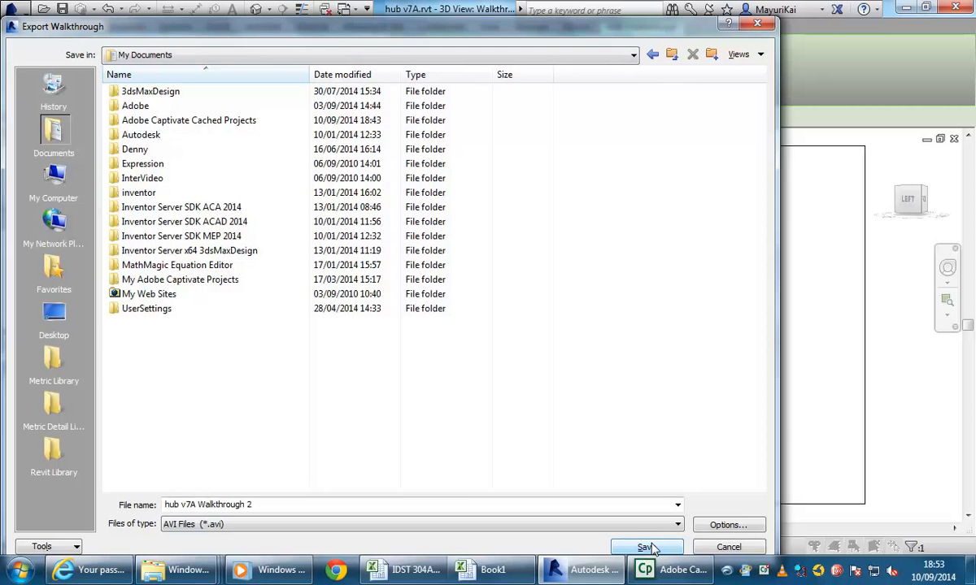
click(53, 317)
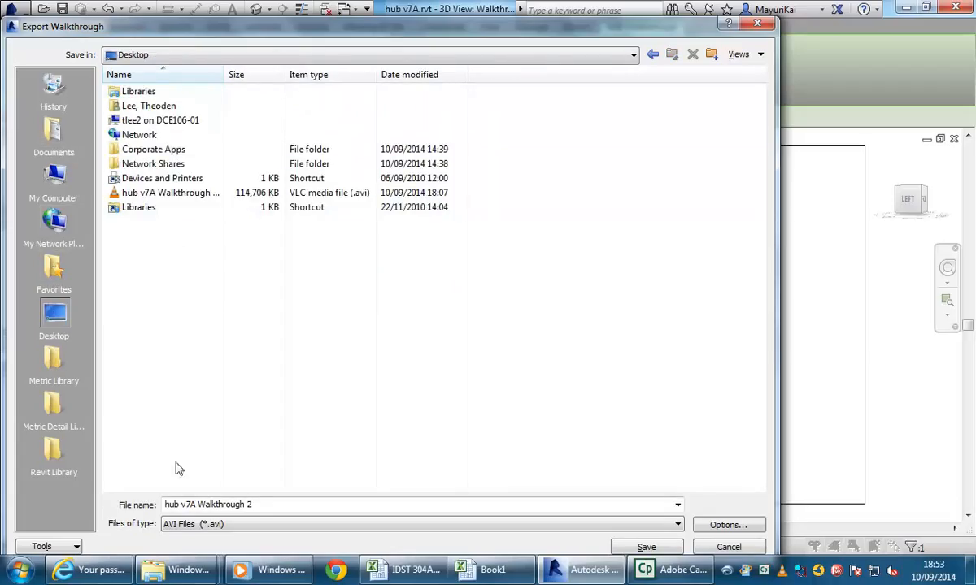
click(646, 547)
Step: Compress the exported video with Microsoft Video 1 at a compression quality of 100
click(460, 265)
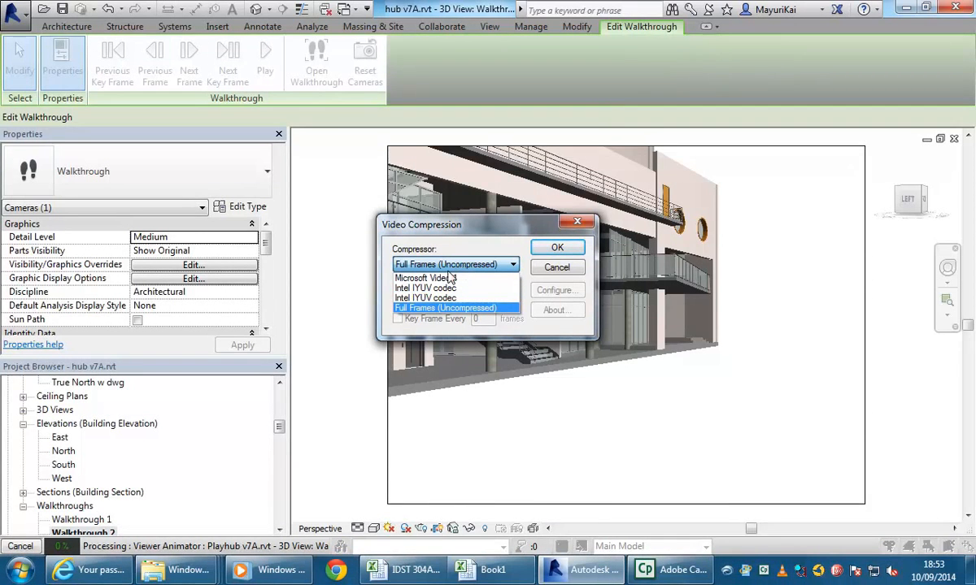
click(443, 278)
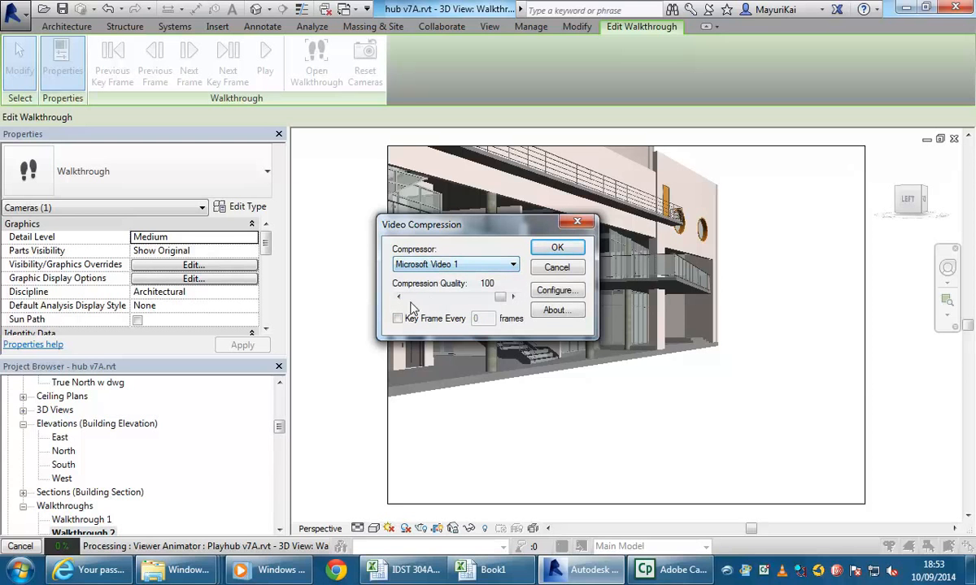
click(557, 248)
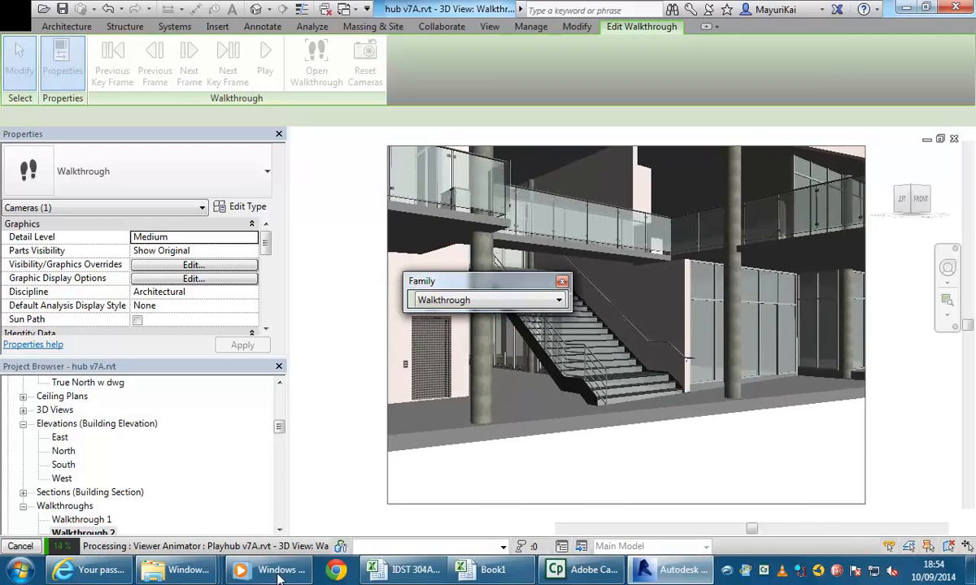
Step: Close the old video in Windows Media Player and check the two hub v7A Walkthrough AVI files in the Desktop folder
click(244, 570)
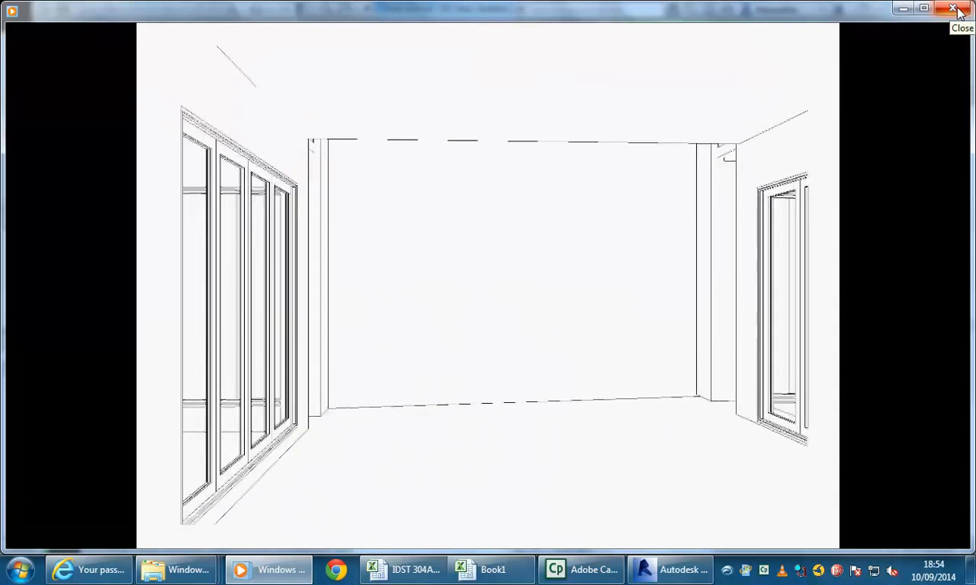
click(952, 9)
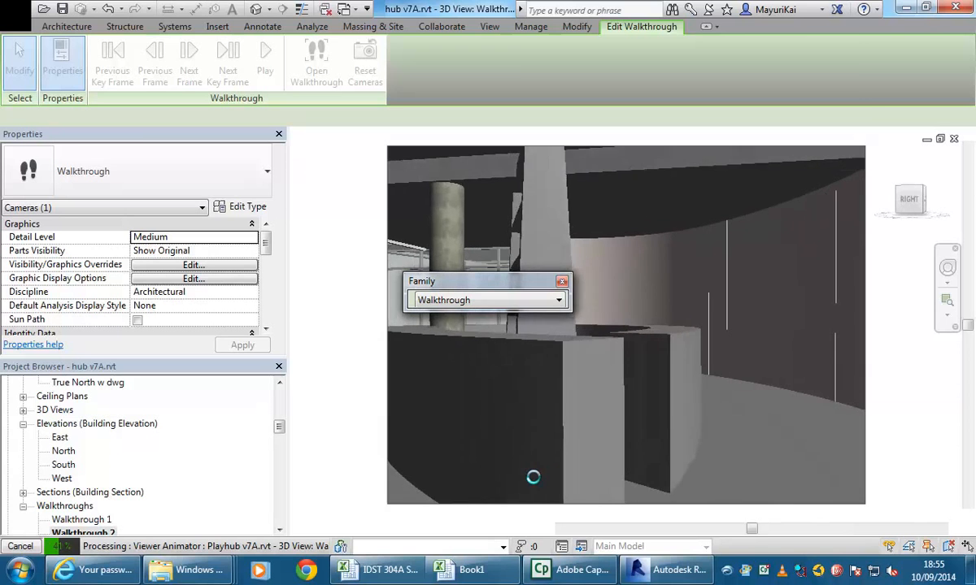
mouse_move(204, 577)
mouse_move(411, 497)
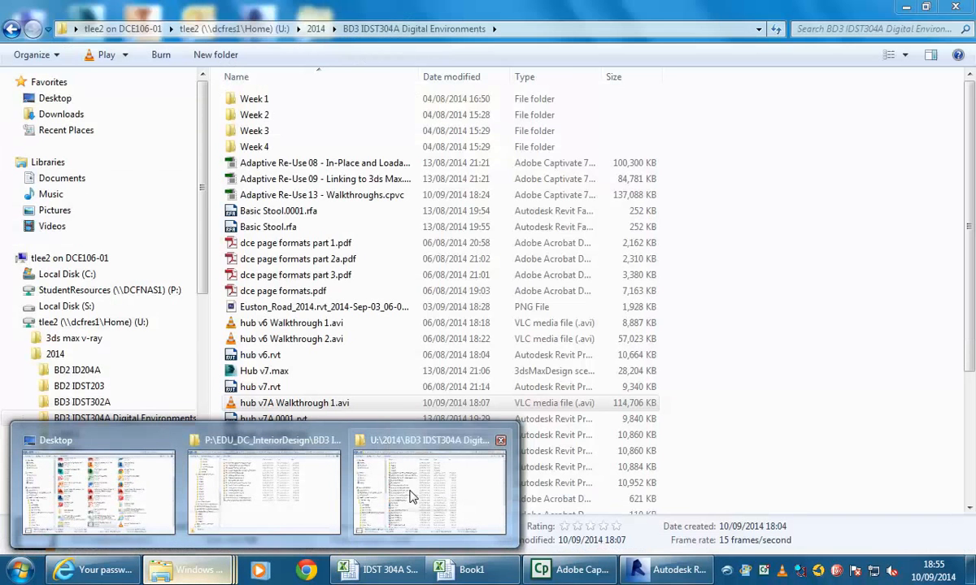
click(118, 488)
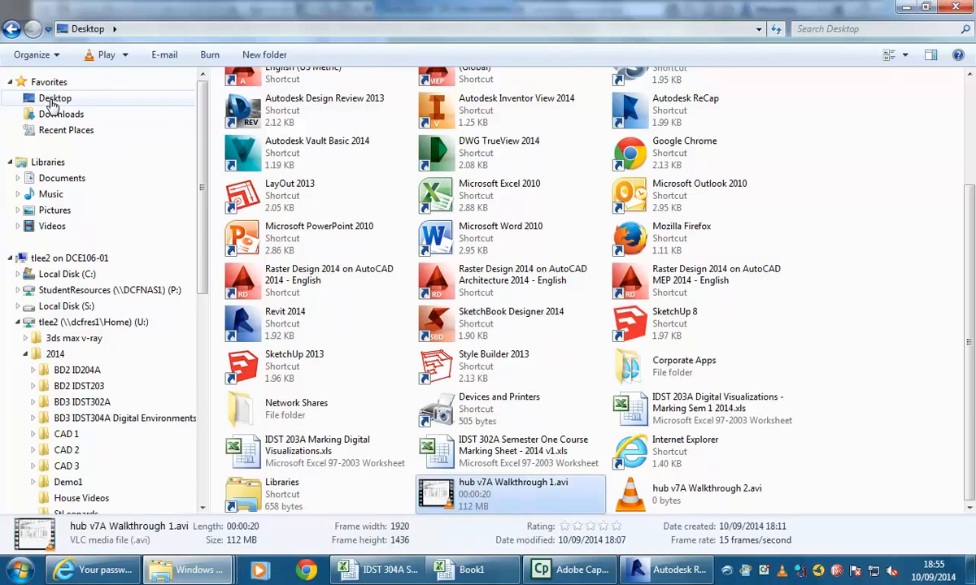
click(831, 414)
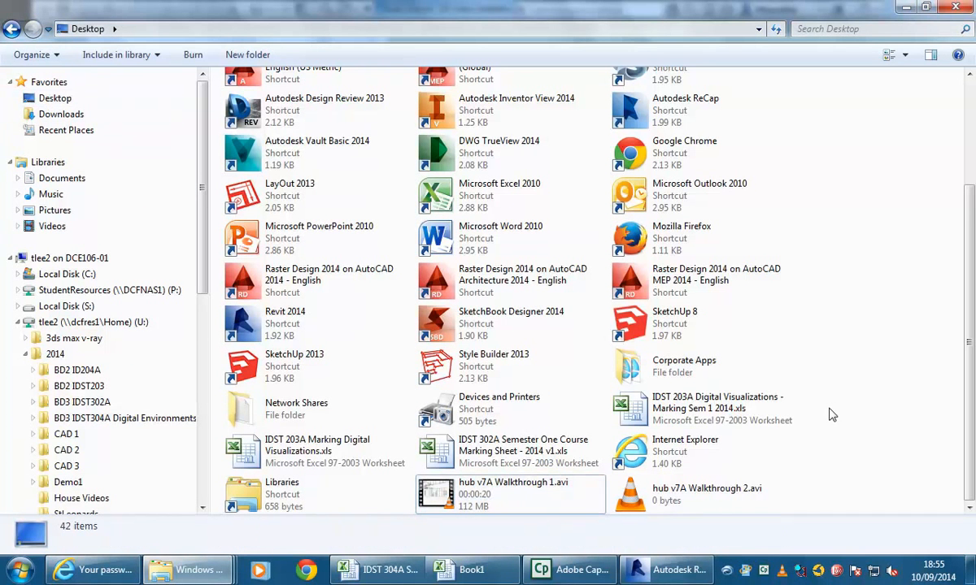
click(497, 504)
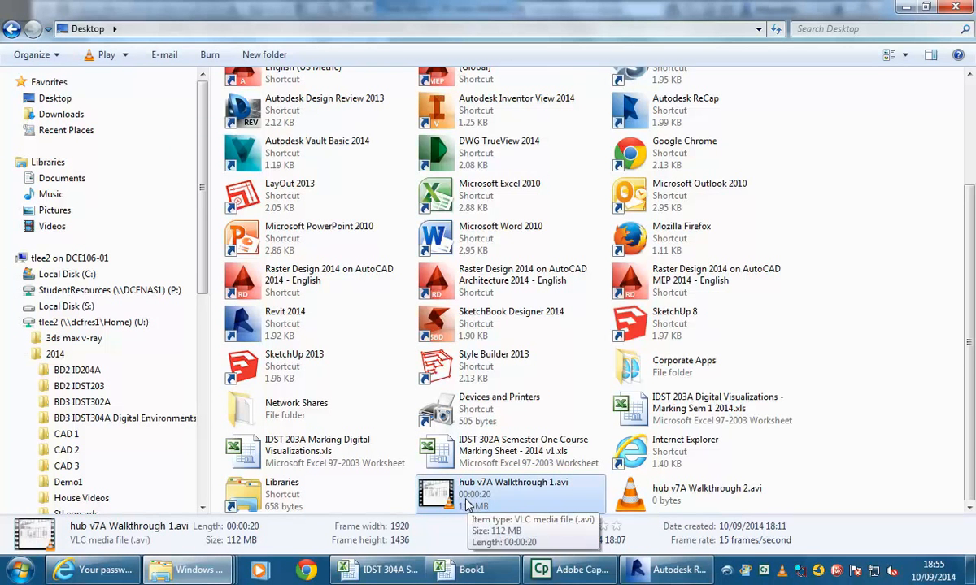
click(681, 497)
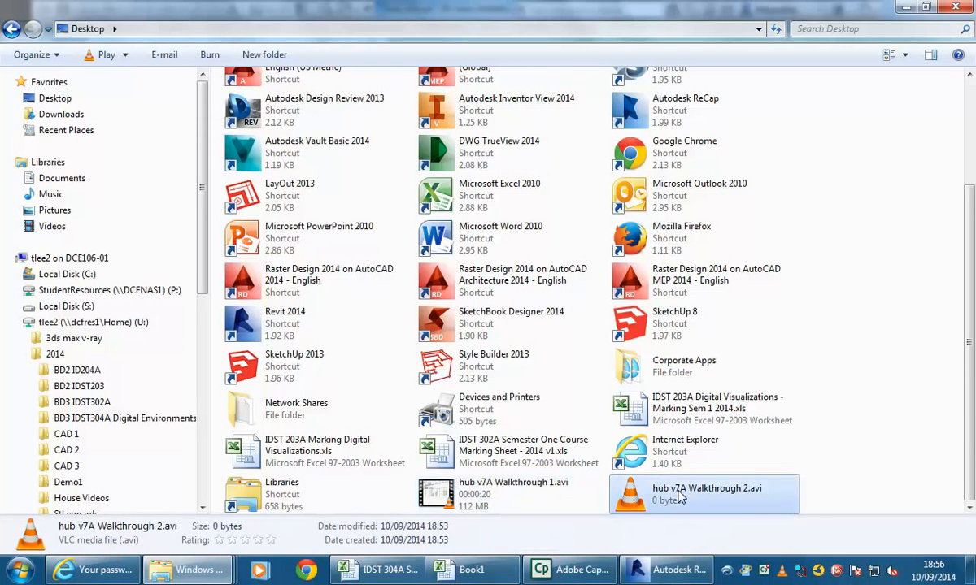
click(889, 502)
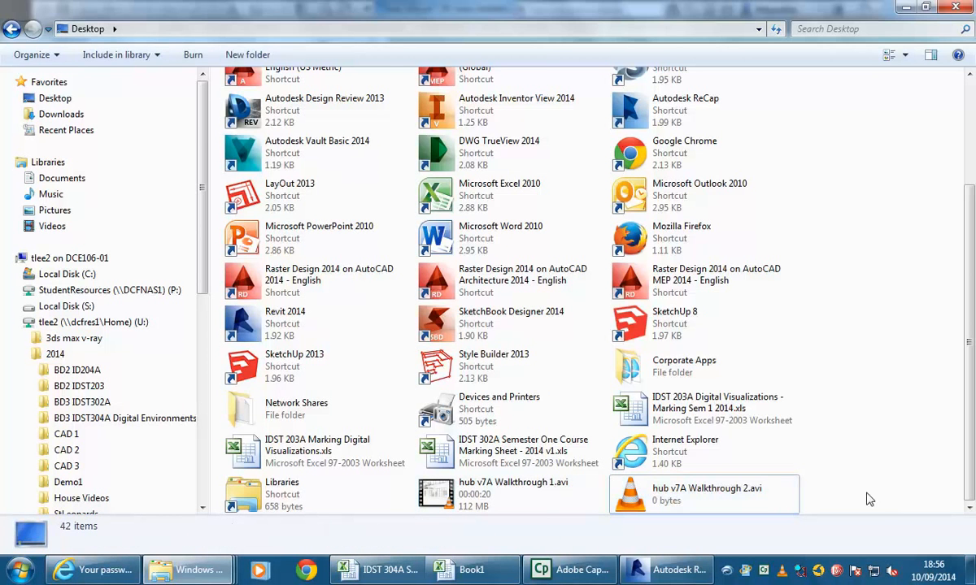
click(662, 498)
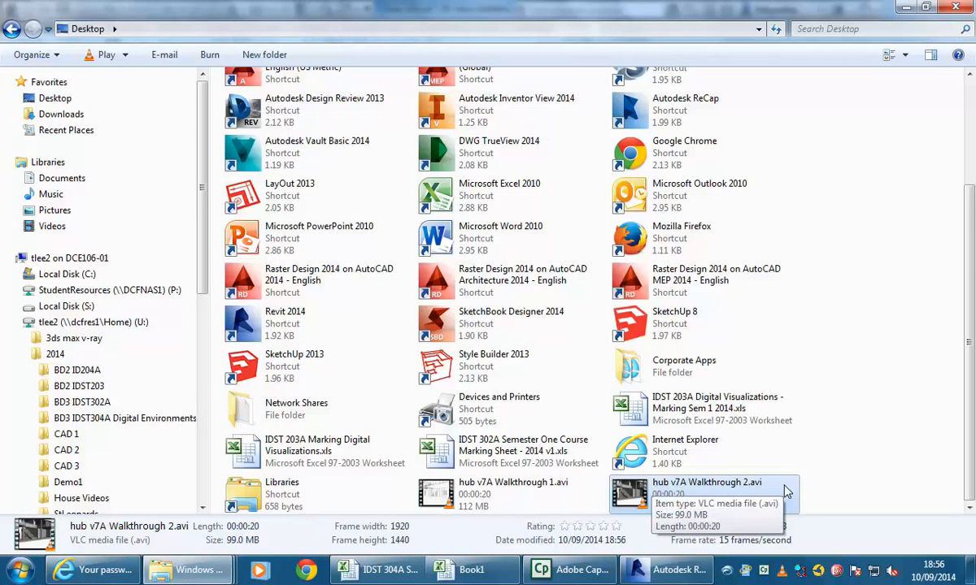
Step: Try to open hub v7A Walkthrough 2.avi with VLC media player
right_click(729, 490)
mouse_move(777, 307)
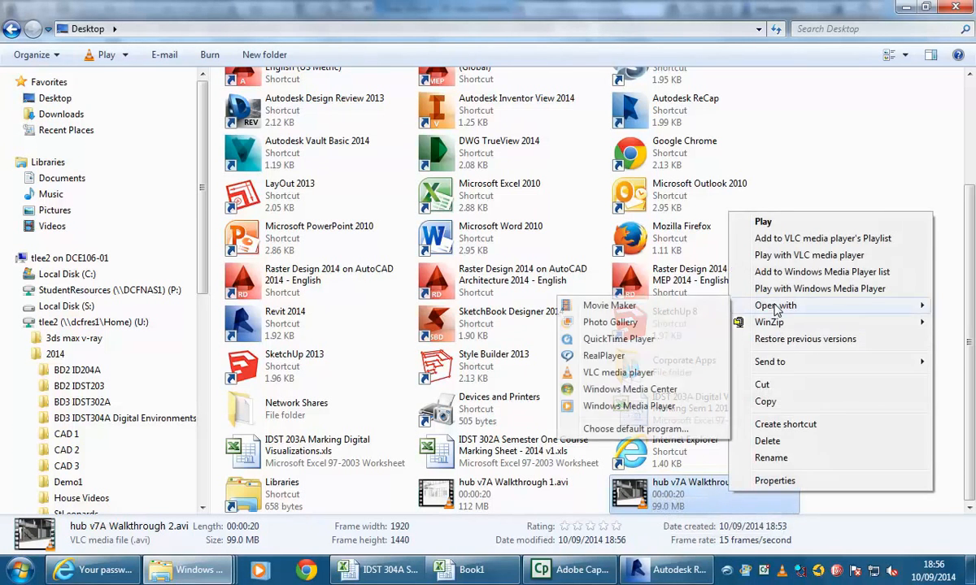
click(598, 373)
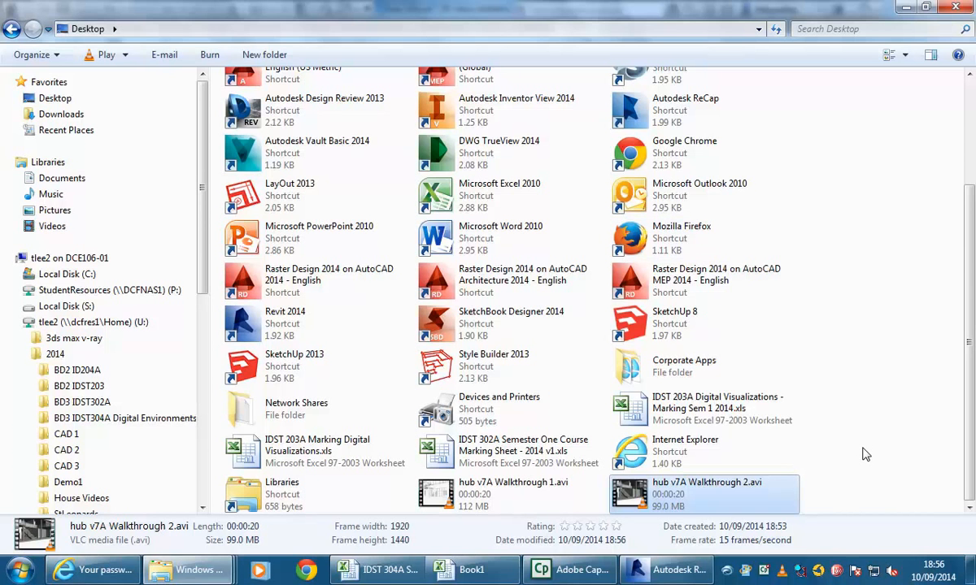
Step: Watch hub v7A Walkthrough 2.avi in a maximised Windows Media Player window and close the player
right_click(652, 494)
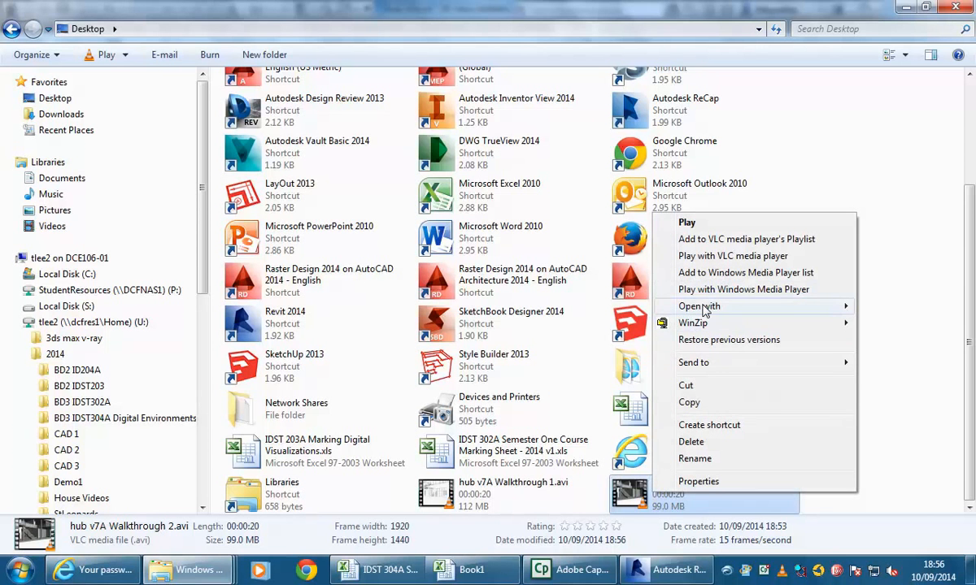
mouse_move(704, 307)
click(561, 404)
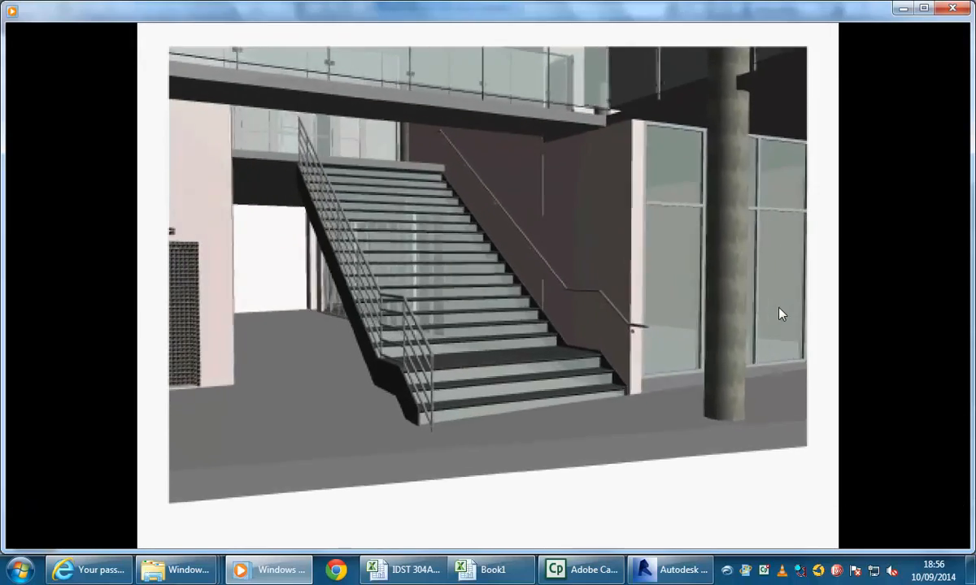
mouse_move(780, 308)
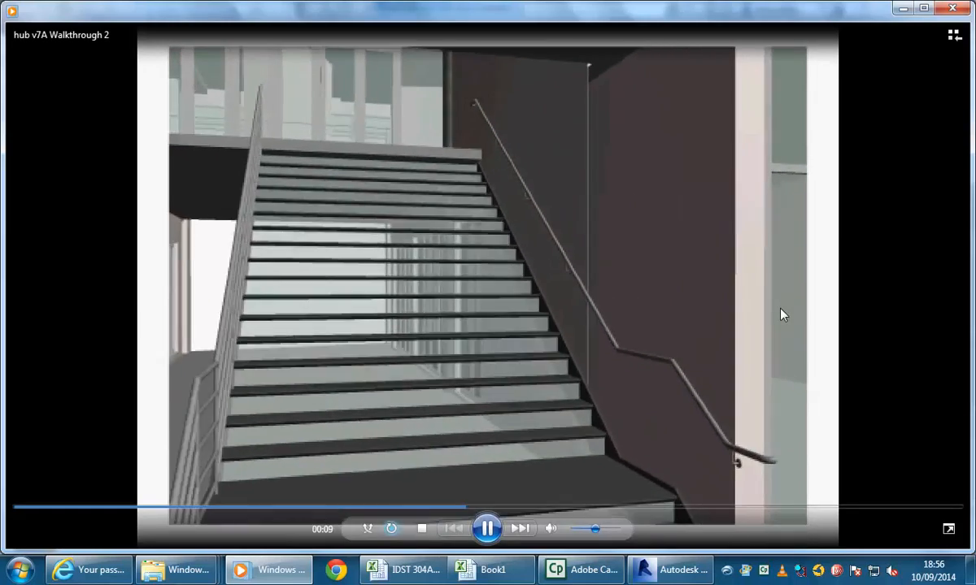
click(924, 8)
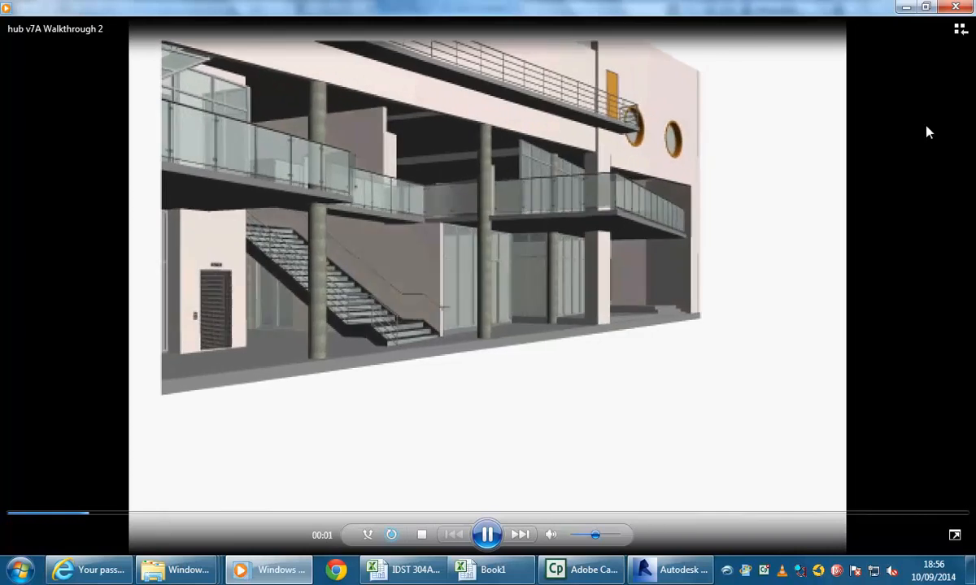
click(956, 10)
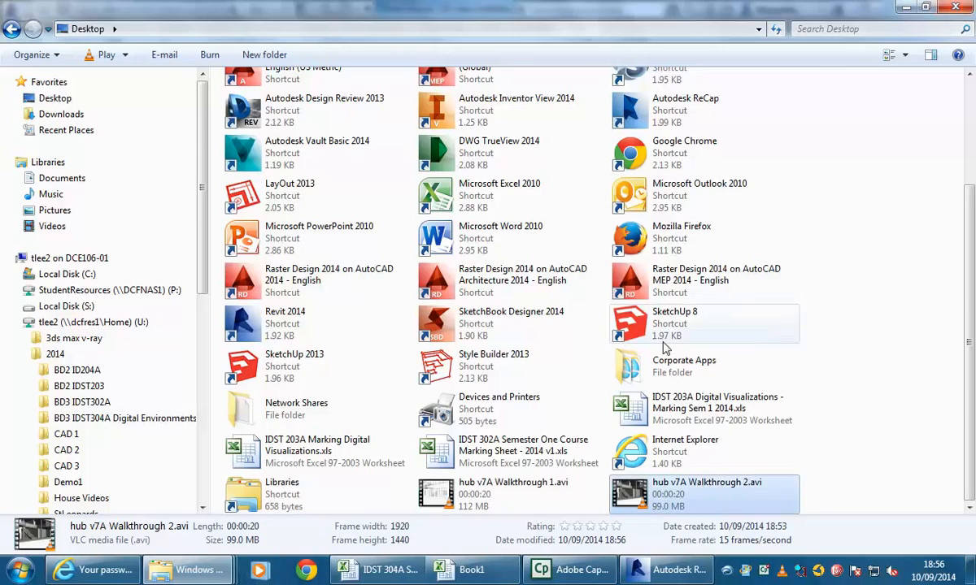
Step: Minimise the Desktop folder window, return to Revit and dismiss the floating Family toolbar
click(858, 340)
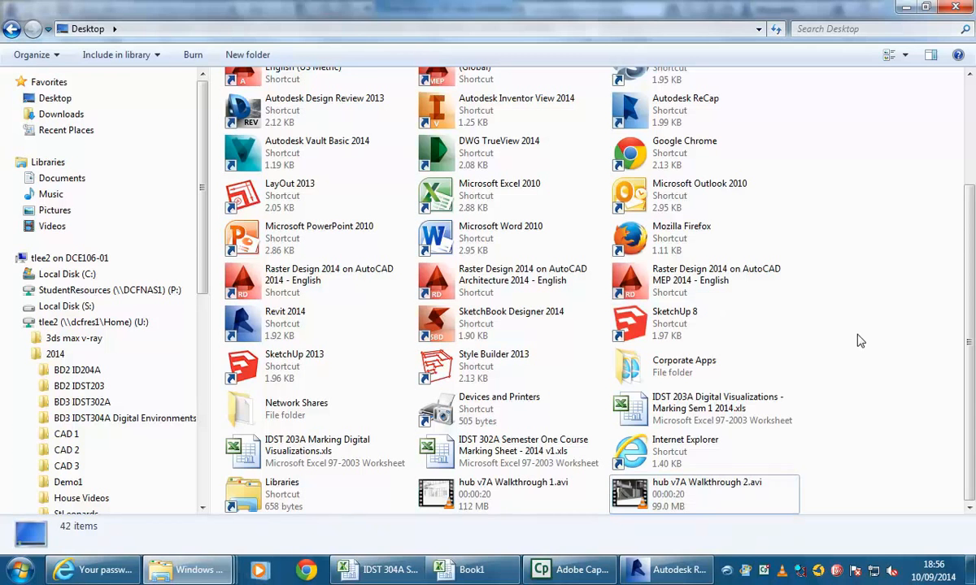
click(904, 7)
click(561, 283)
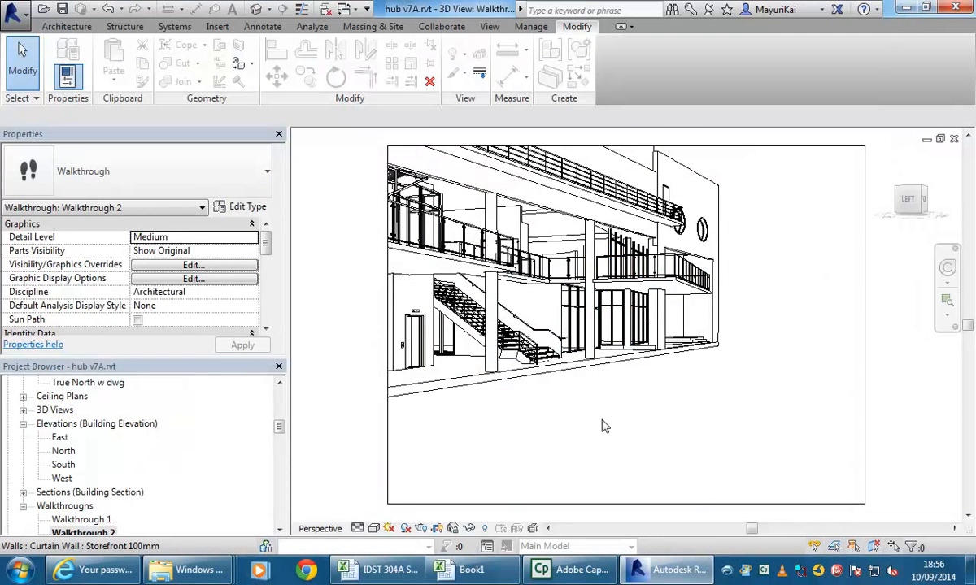
Step: Search the installed programs for "movi" to locate Movie Maker and dismiss the search without launching it
click(20, 570)
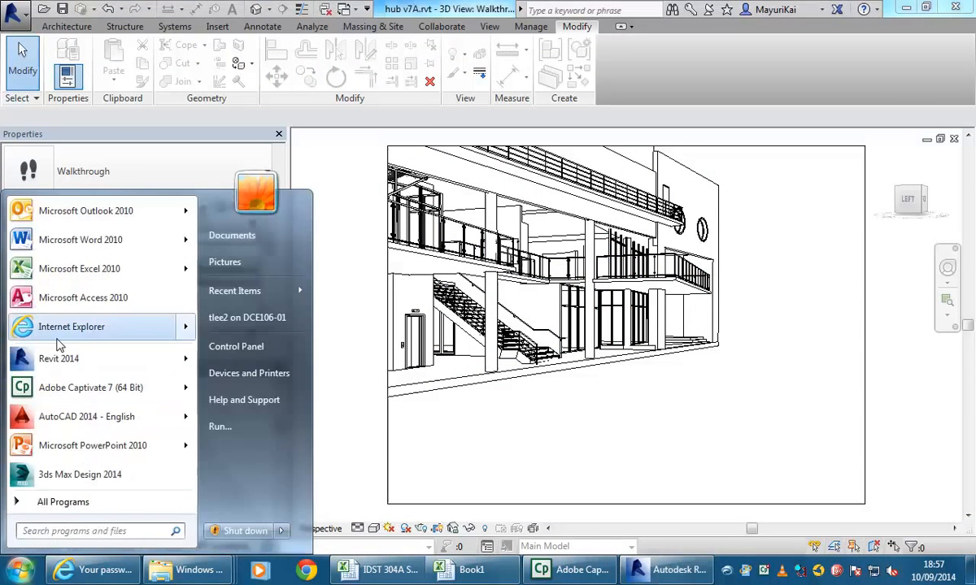
click(51, 532)
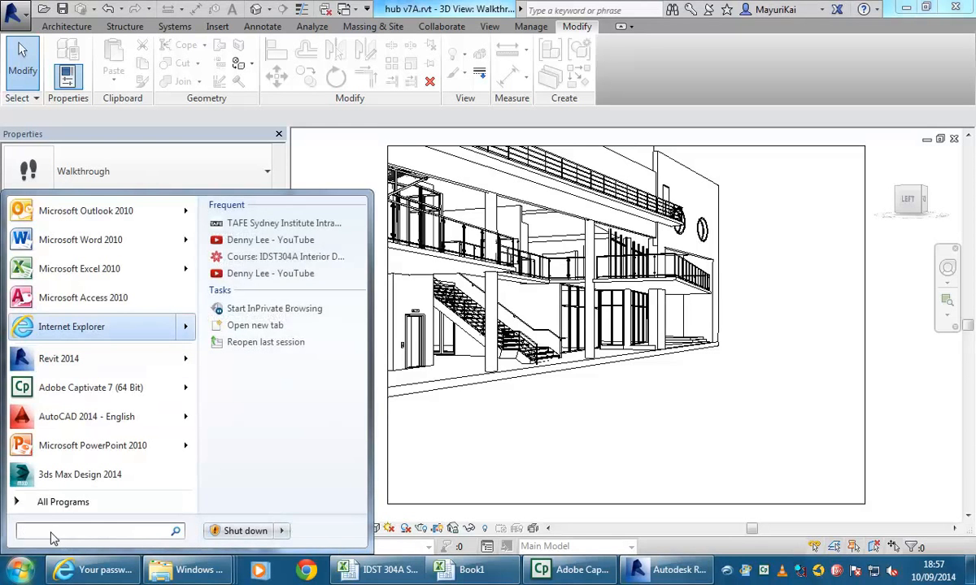
text(mov)
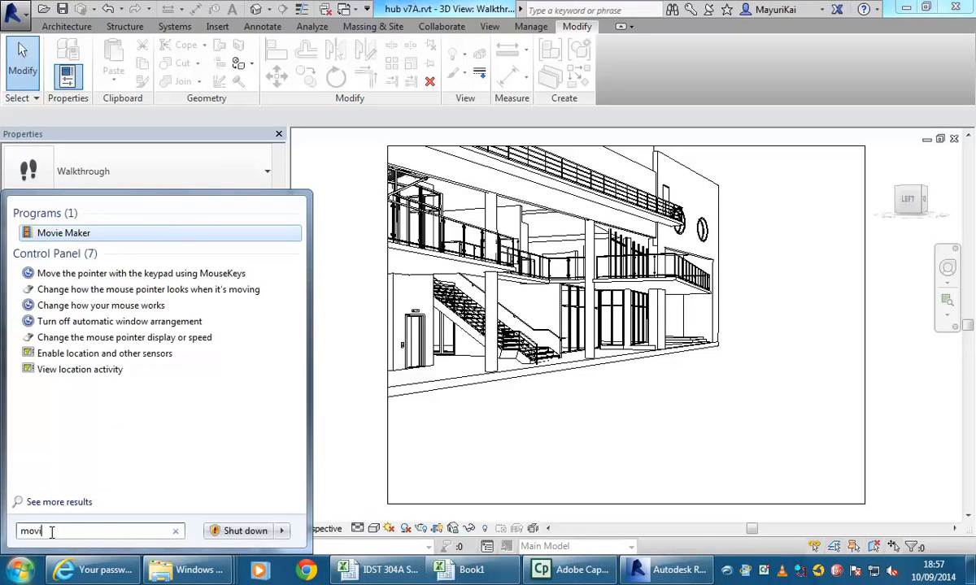
text(i)
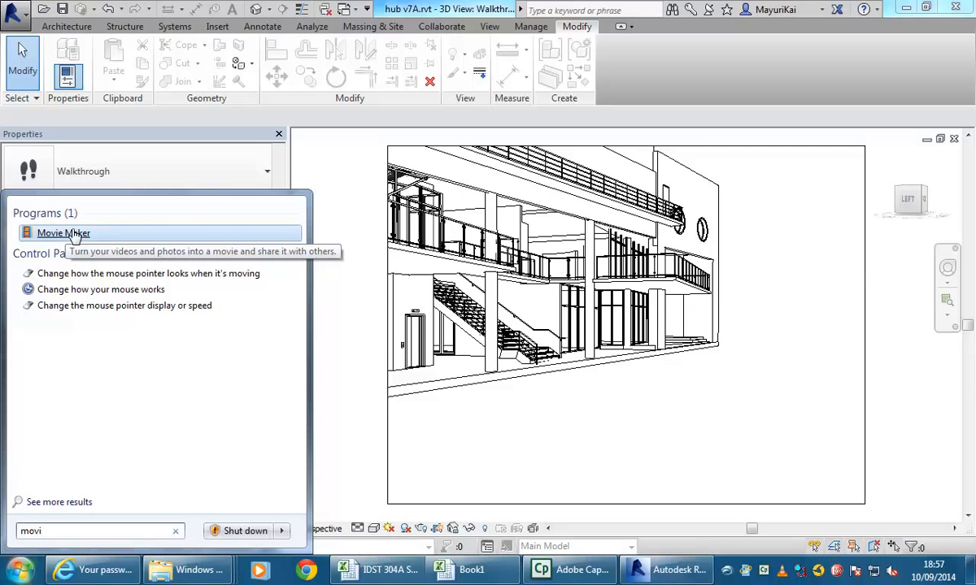
click(617, 422)
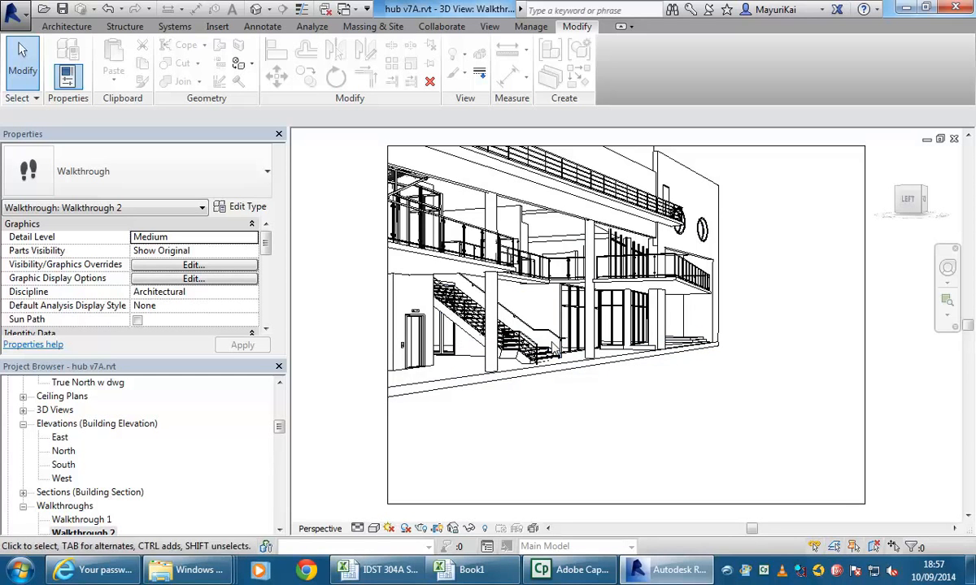
Step: Switch to Internet Explorer and display the home page of the open YouTube channel
click(93, 569)
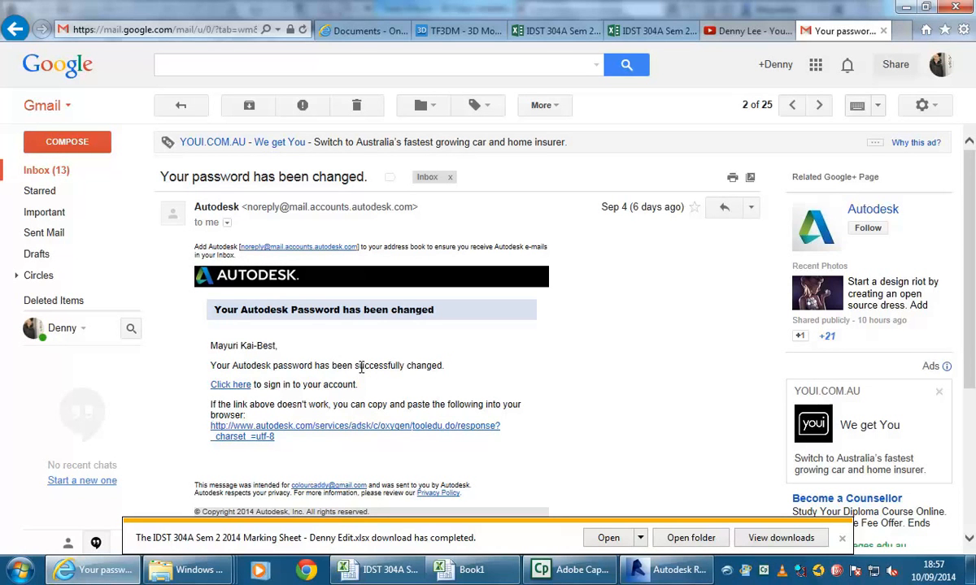
click(736, 30)
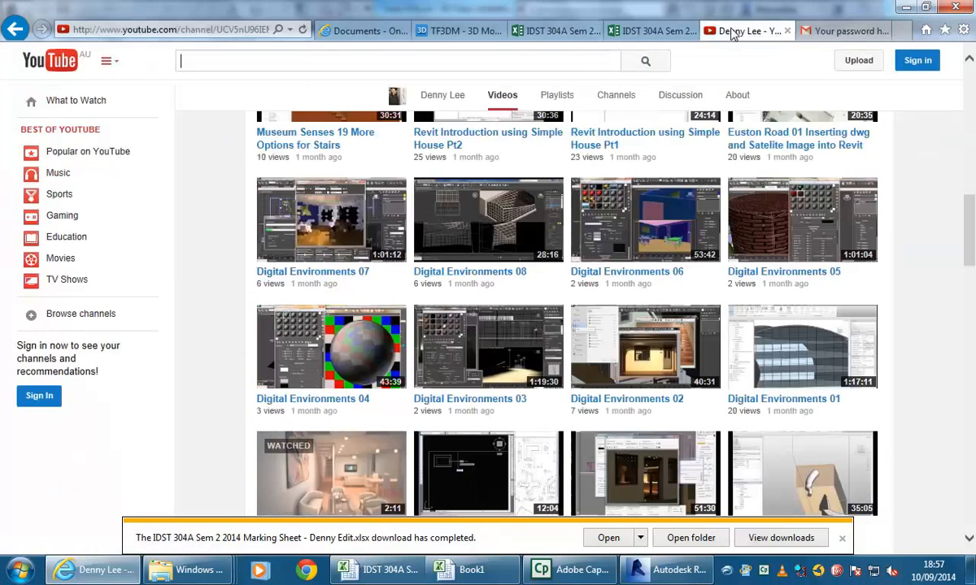
scroll(366, 166, up, 2)
scroll(365, 167, up, 5)
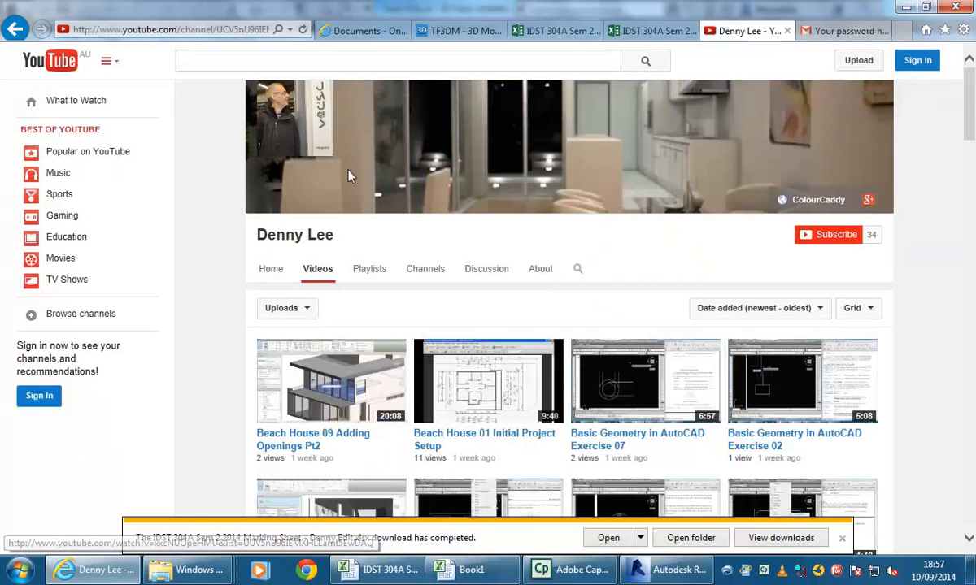
click(273, 271)
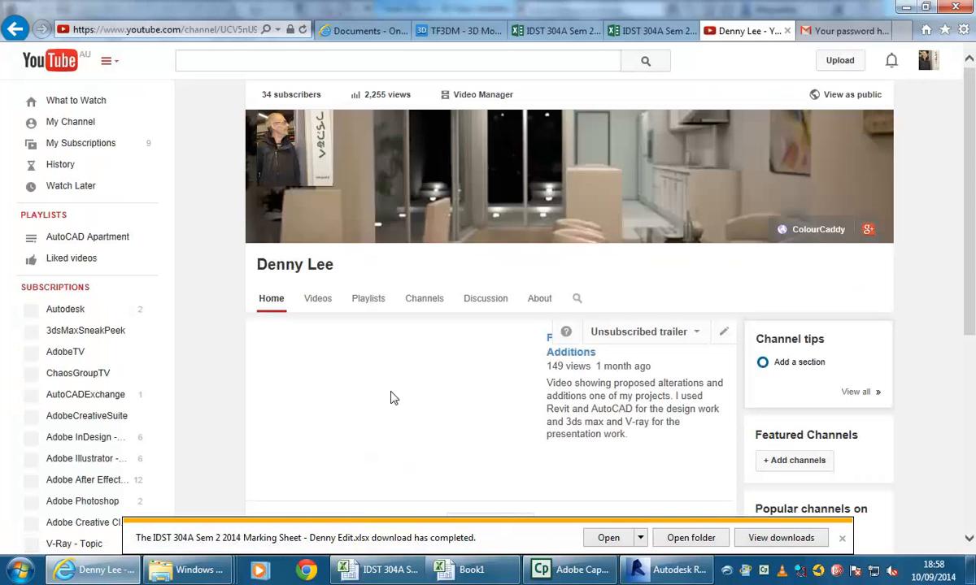
Step: Watch the channel's Proposed Alterations and Additions video in full screen, leave full screen and pause it
scroll(561, 382, down, 2)
click(398, 258)
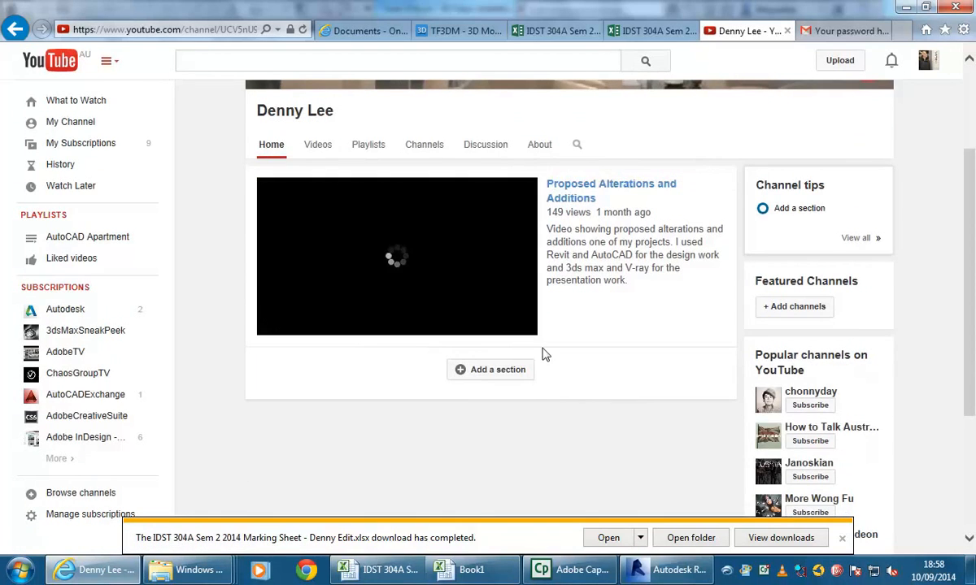
click(529, 327)
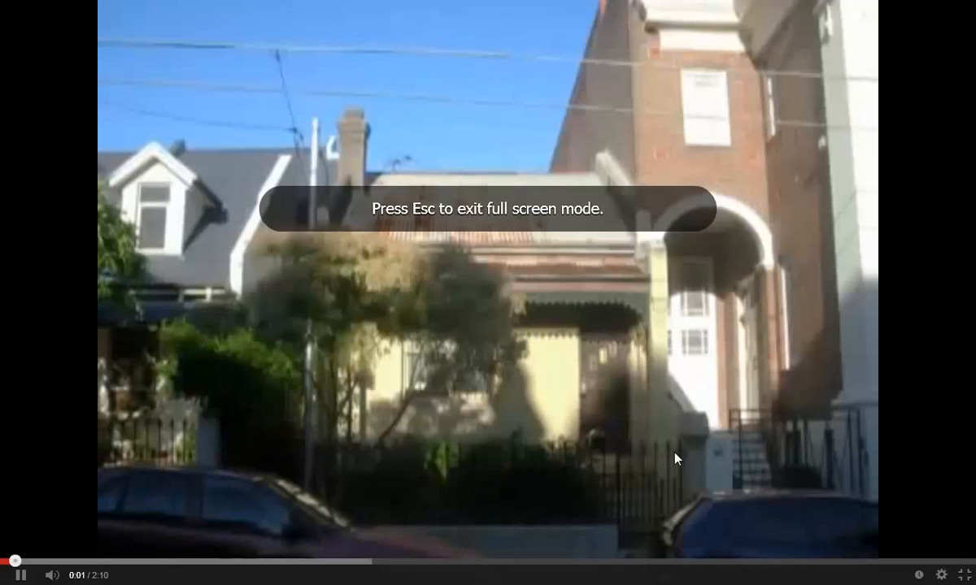
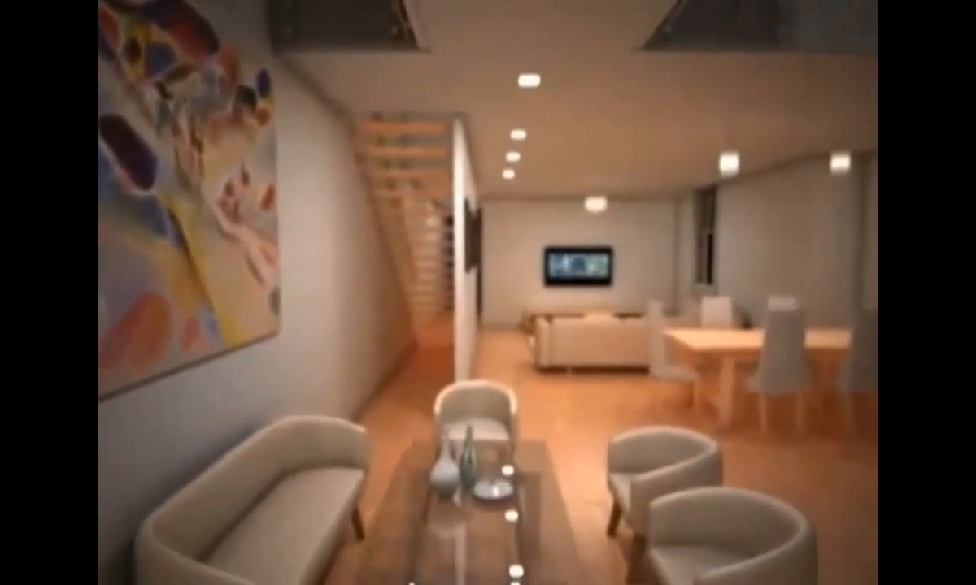
key(Escape)
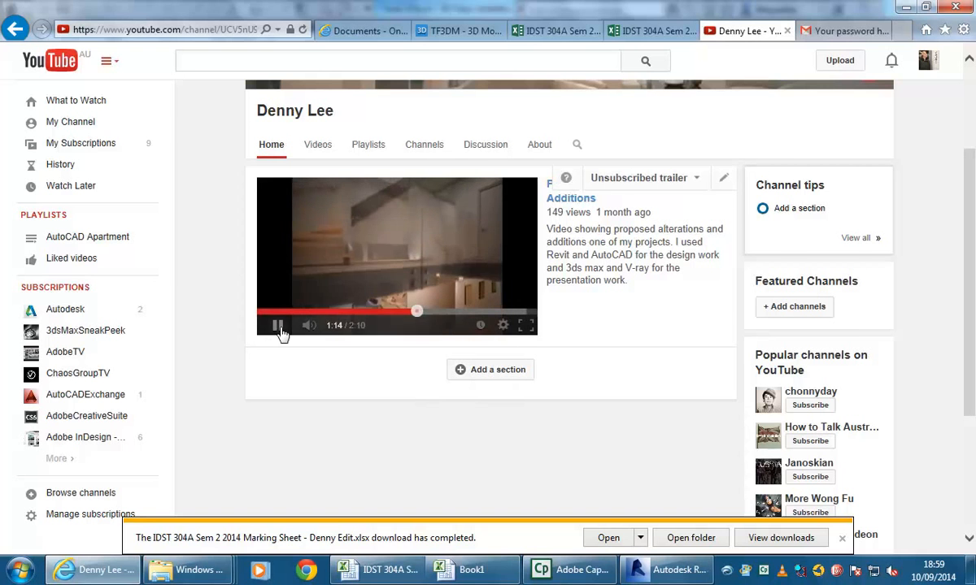
click(276, 326)
Step: Return to Revit and open the Level 1 floor plan with the area in front of the building in view
click(665, 570)
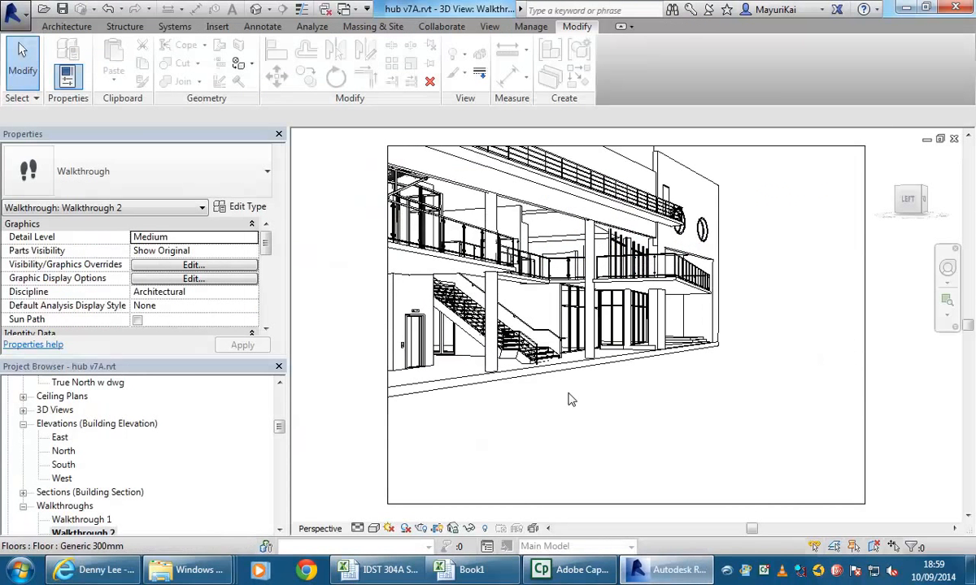
scroll(262, 402, up, 10)
double_click(96, 440)
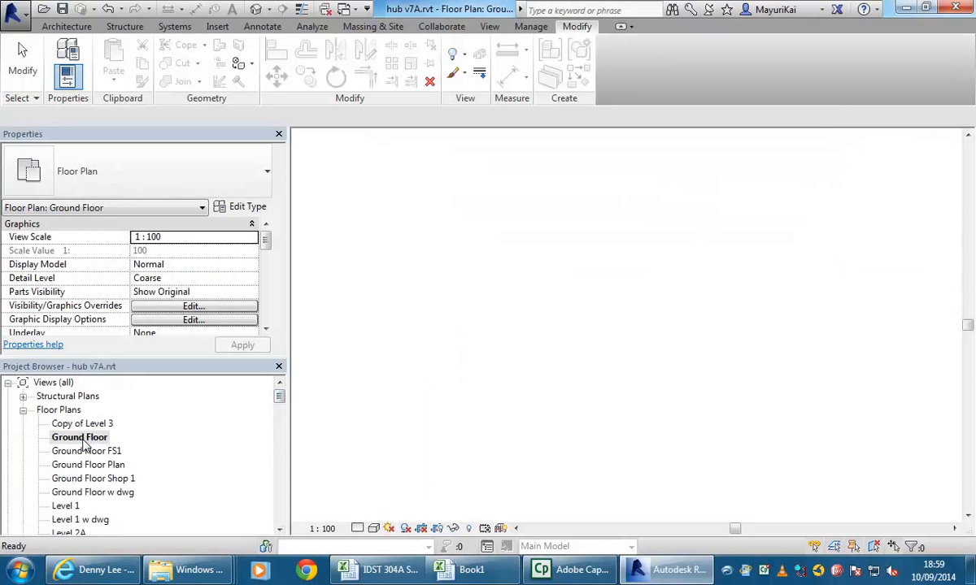
double_click(67, 506)
scroll(603, 428, up, 1)
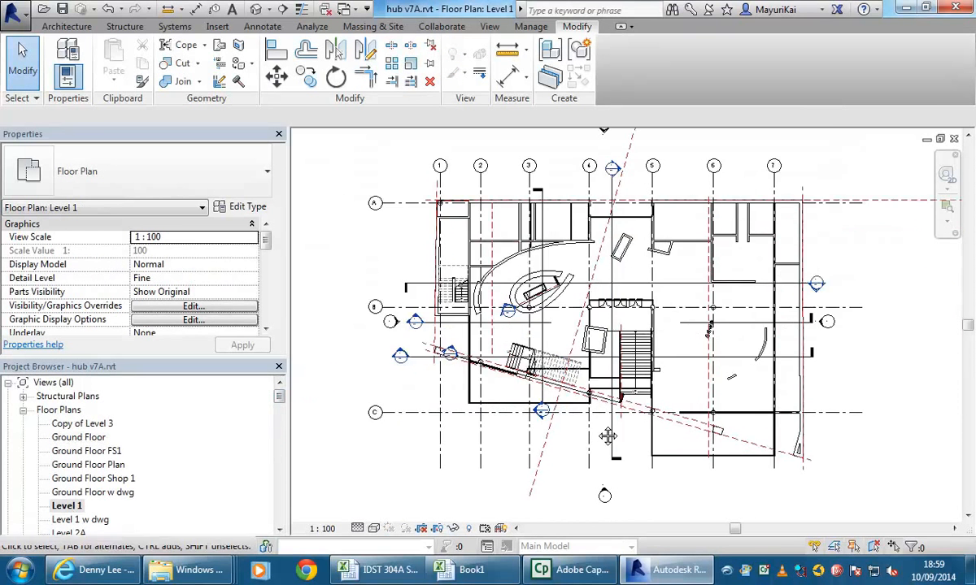
middle_drag(603, 430, 535, 402)
scroll(671, 435, up, 1)
middle_drag(750, 469, 785, 465)
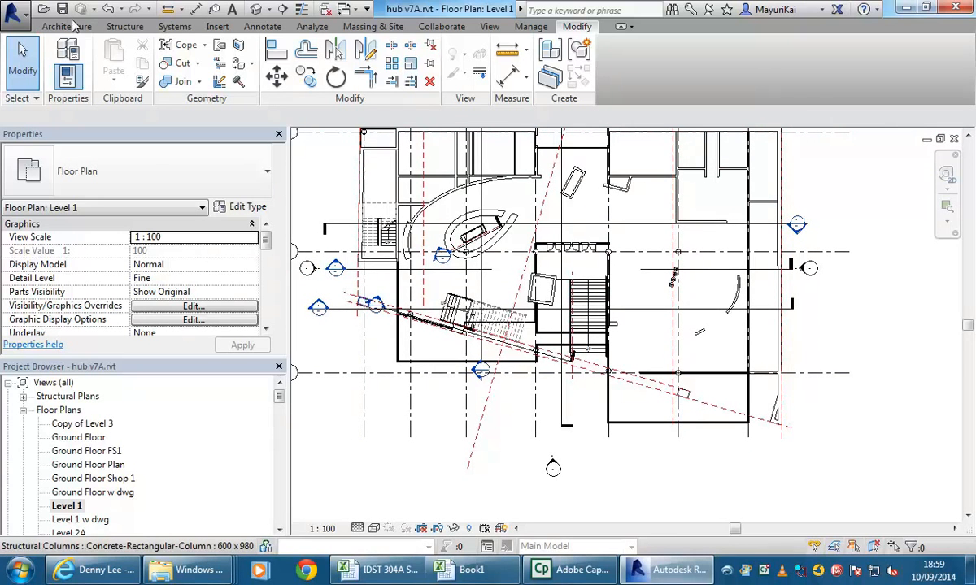
Step: Create a perspective walkthrough at 1750 offset from Level 1 with a straight two-key-frame path running outside the front facade, and start editing it
click(270, 9)
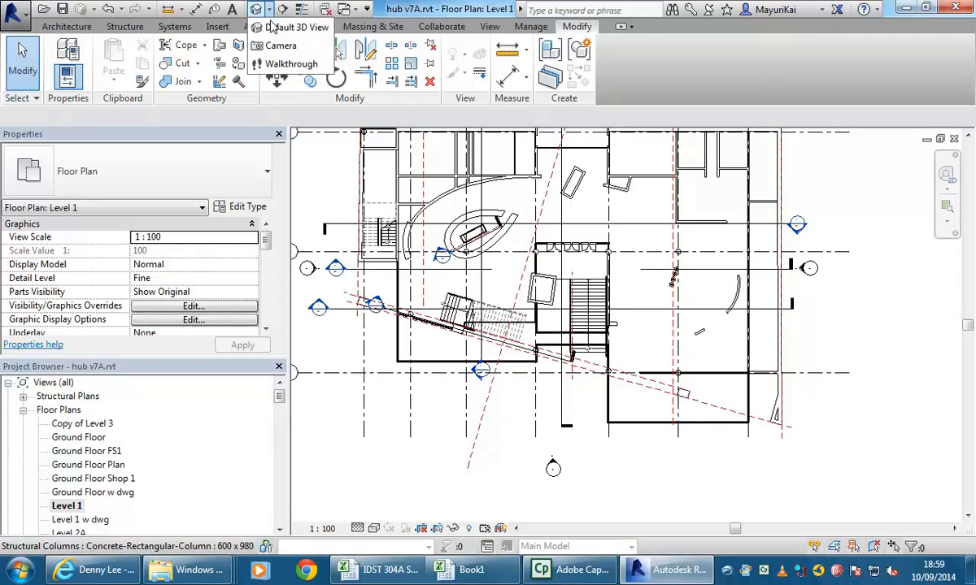
click(276, 65)
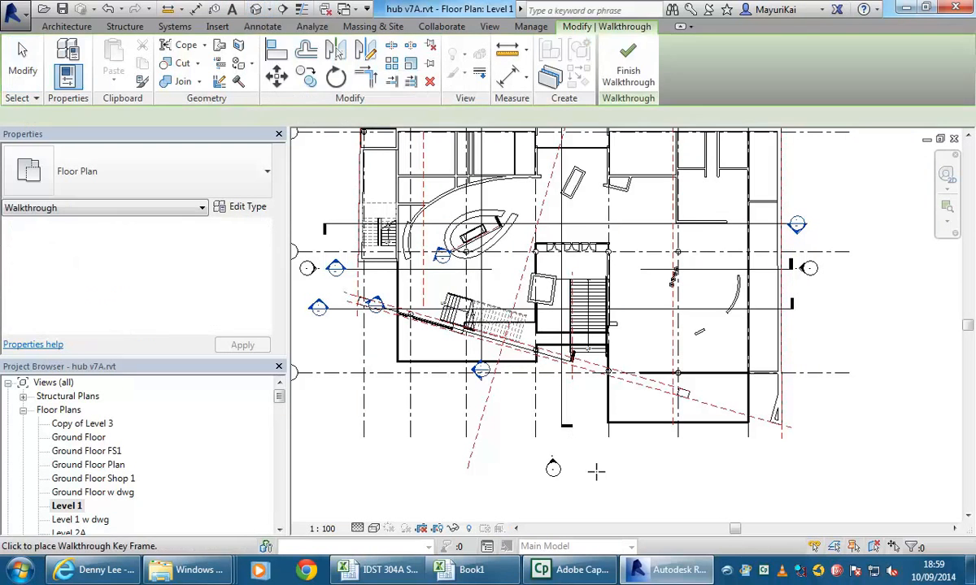
scroll(594, 468, down, 2)
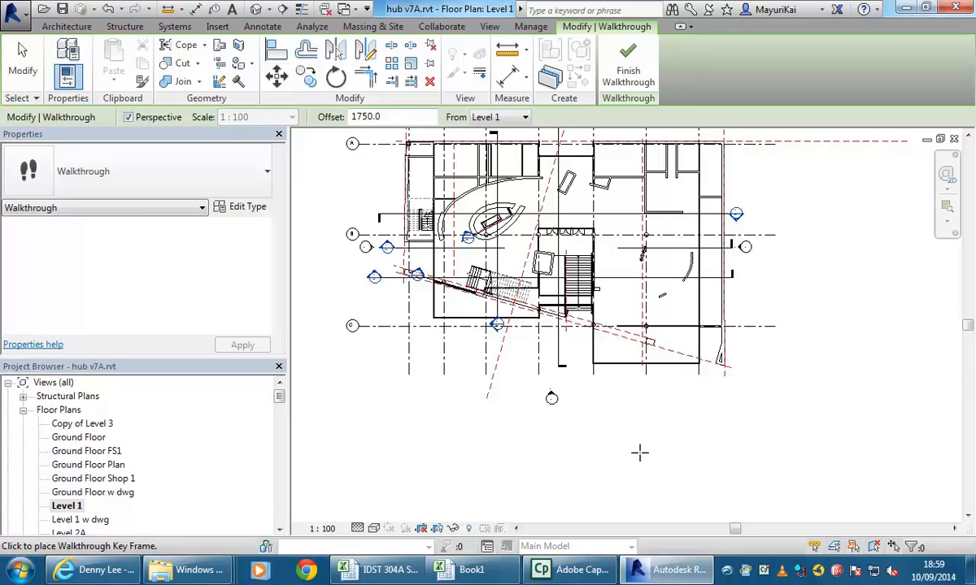
click(643, 456)
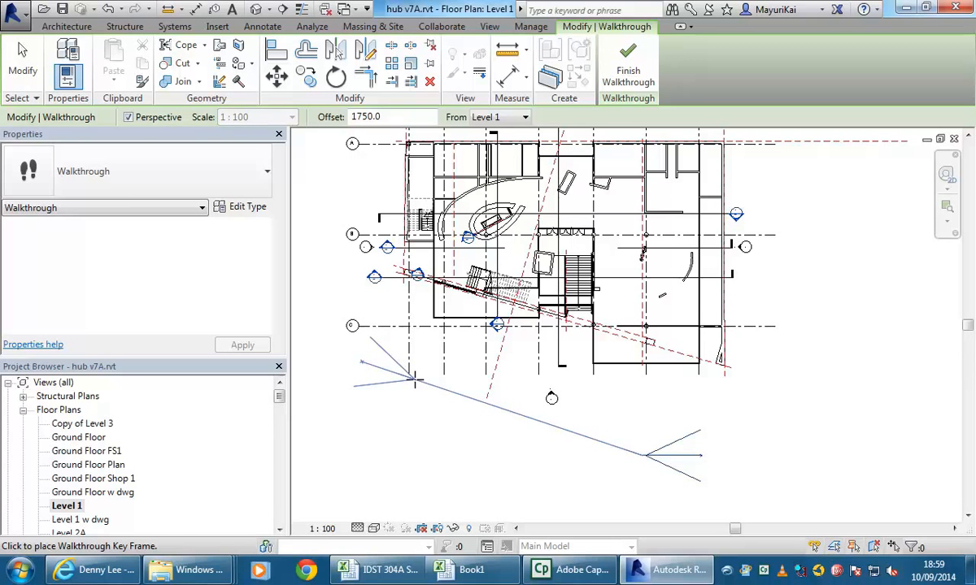
right_click(436, 317)
click(474, 326)
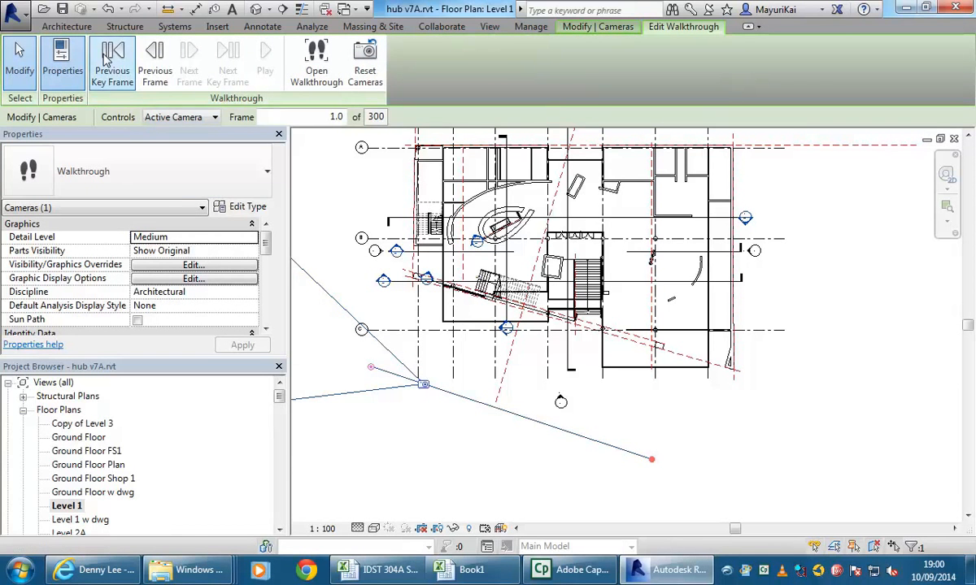
Step: Aim the walkthrough camera towards the building at both the first and the last key frame
click(104, 59)
drag(626, 428, 672, 407)
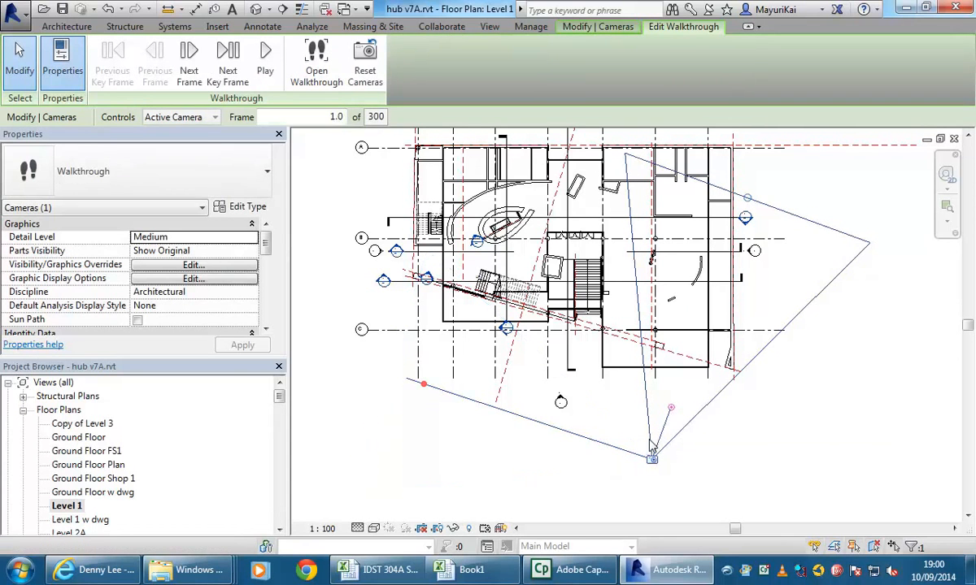
click(226, 57)
drag(371, 367, 452, 337)
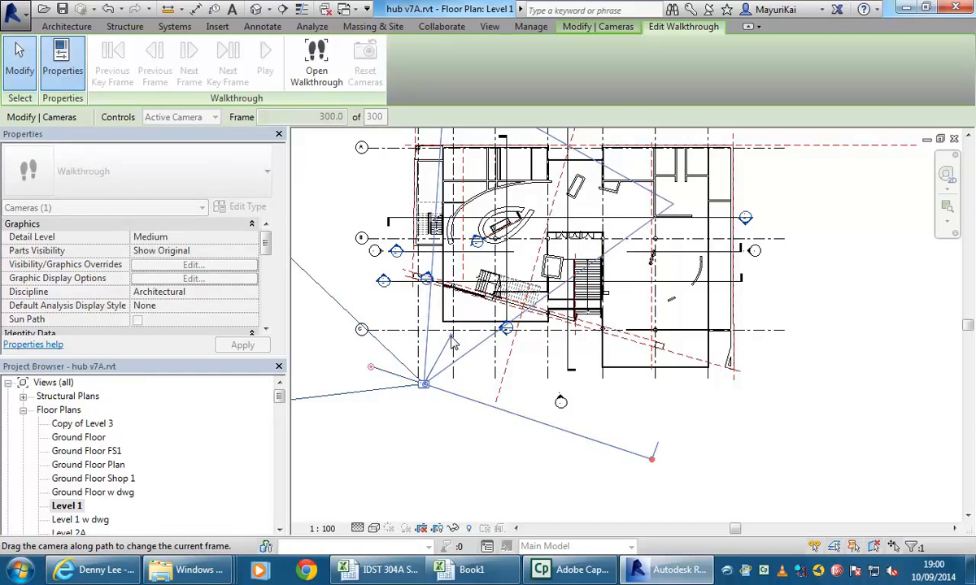
middle_drag(460, 389, 444, 424)
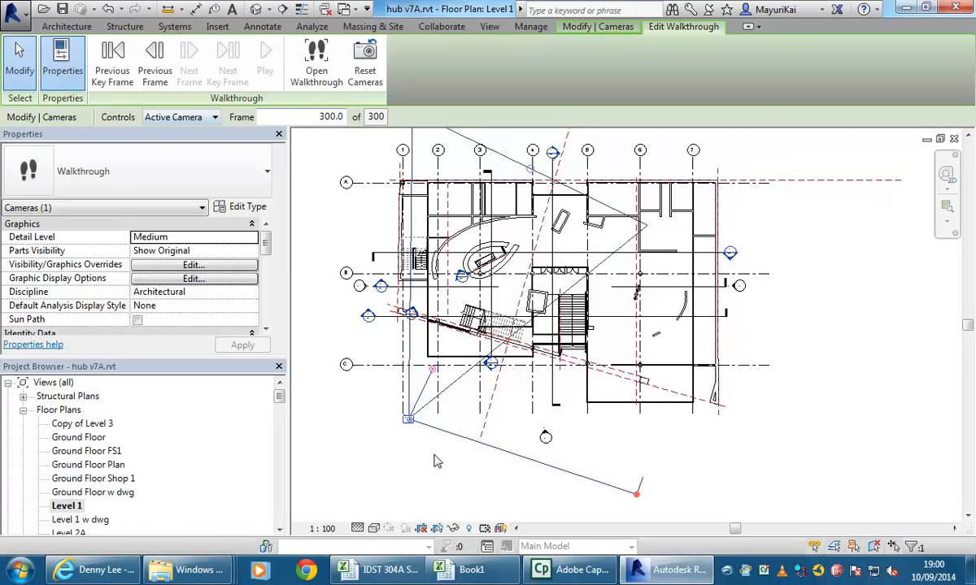
Step: Switch the walkthrough controls to Path and move the path's end point slightly farther out past grid 1
click(203, 117)
click(173, 144)
drag(409, 422, 393, 413)
middle_drag(427, 455, 424, 453)
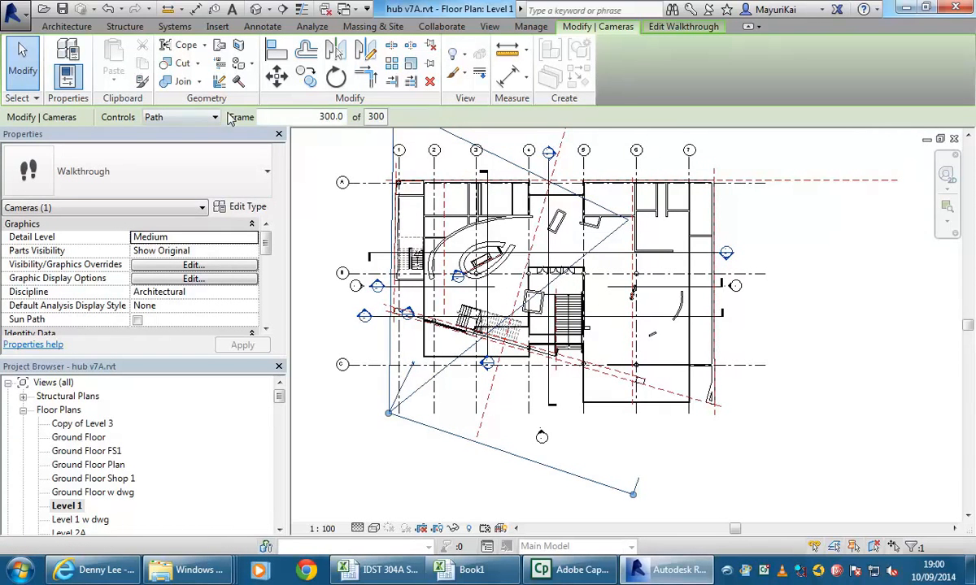
Step: Set the walkthrough's total frames to 450, keeping uniform speed at 15 frames per second
click(376, 118)
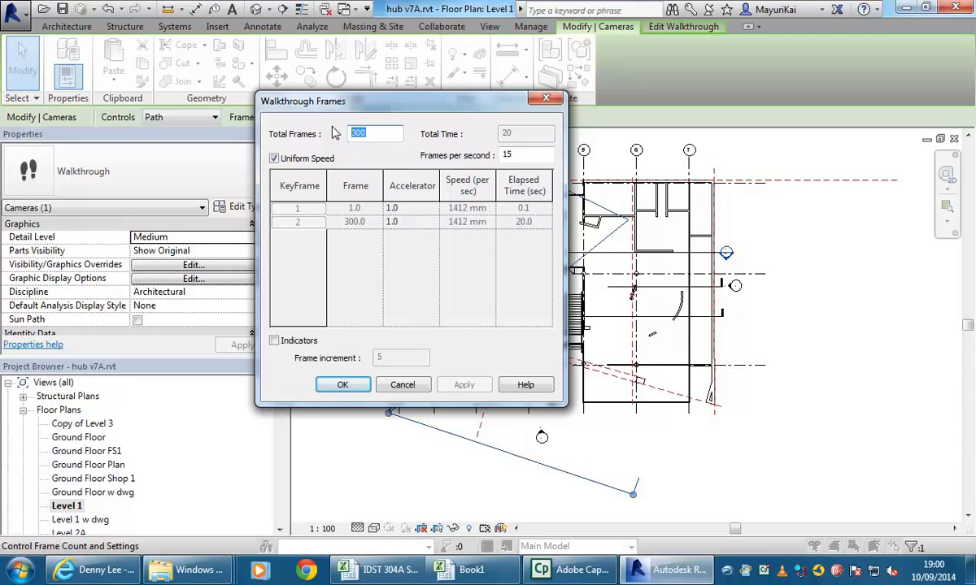
text(450)
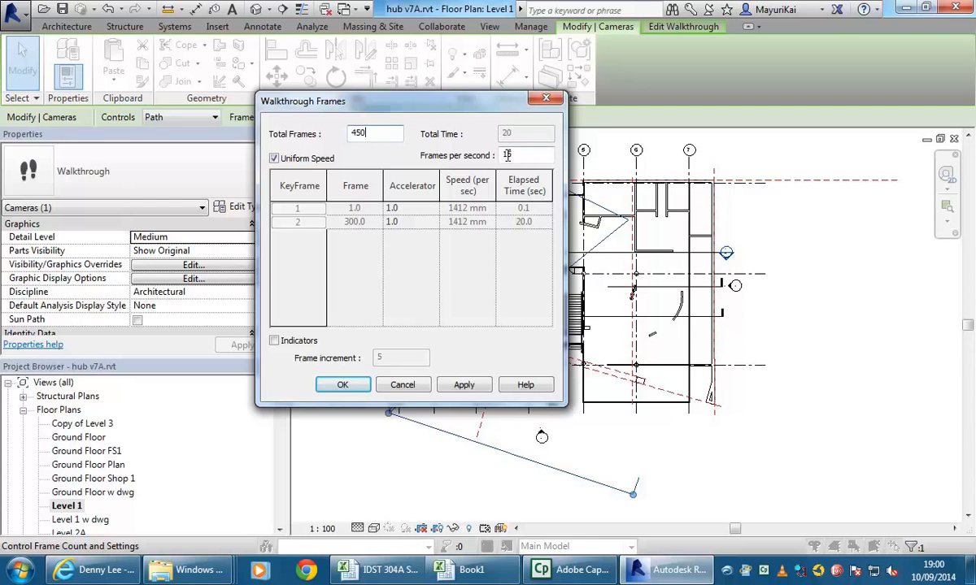
click(479, 389)
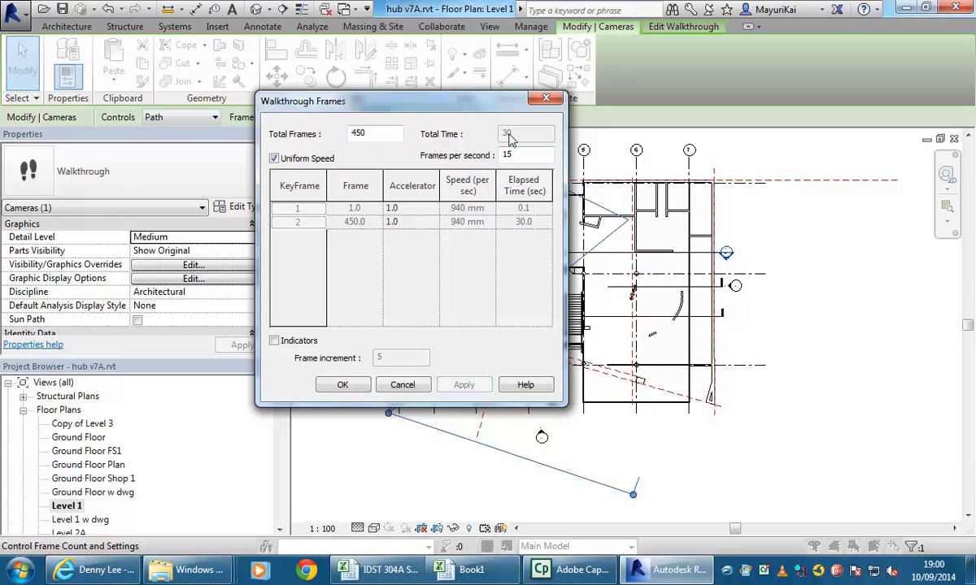
click(344, 385)
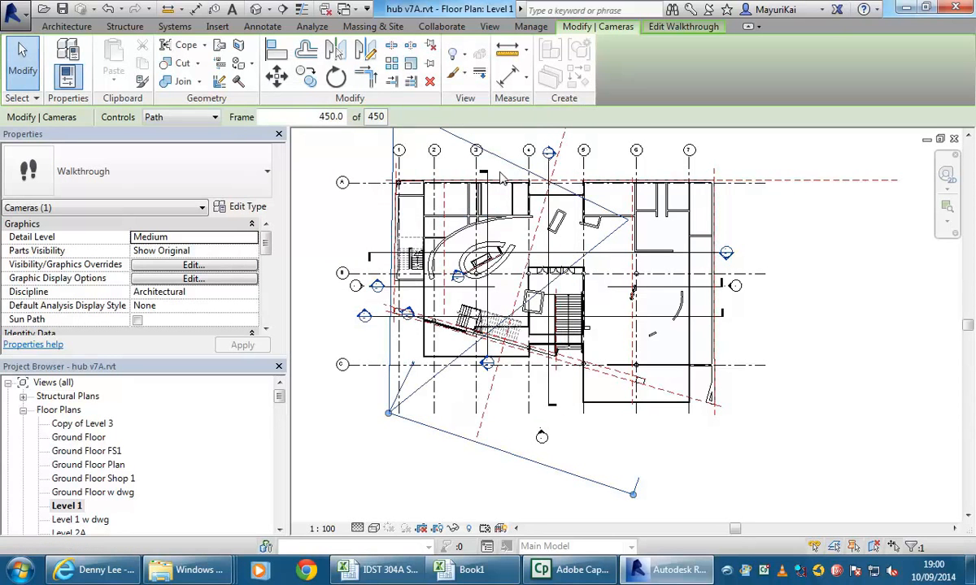
Step: Open the walkthrough view, play it from the first key frame and stop the playback before the end
click(679, 27)
click(316, 63)
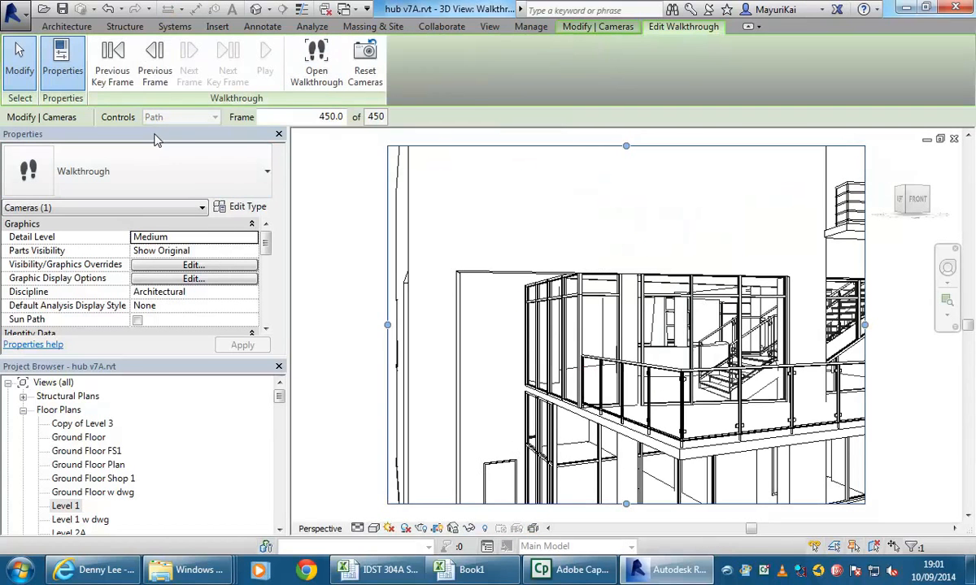
click(112, 75)
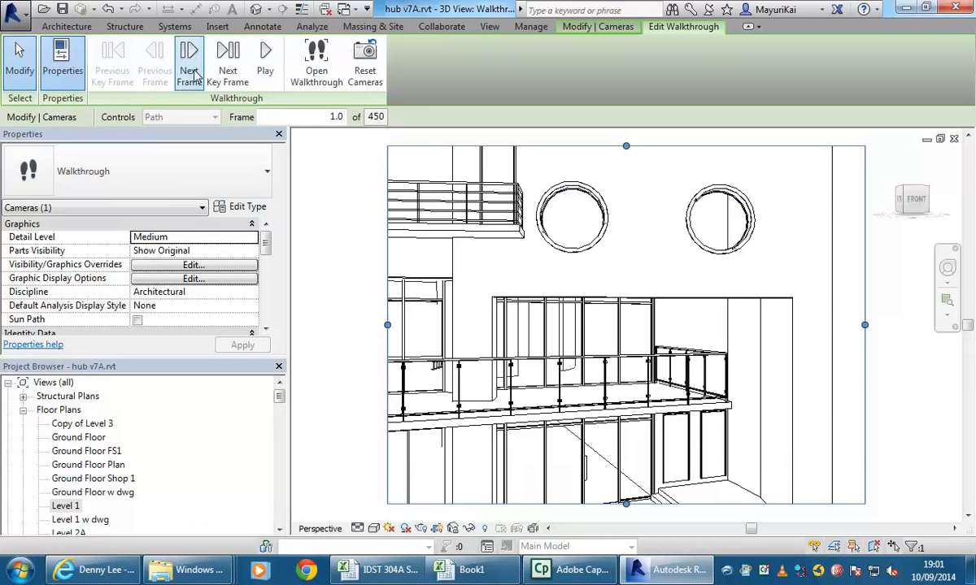
click(265, 63)
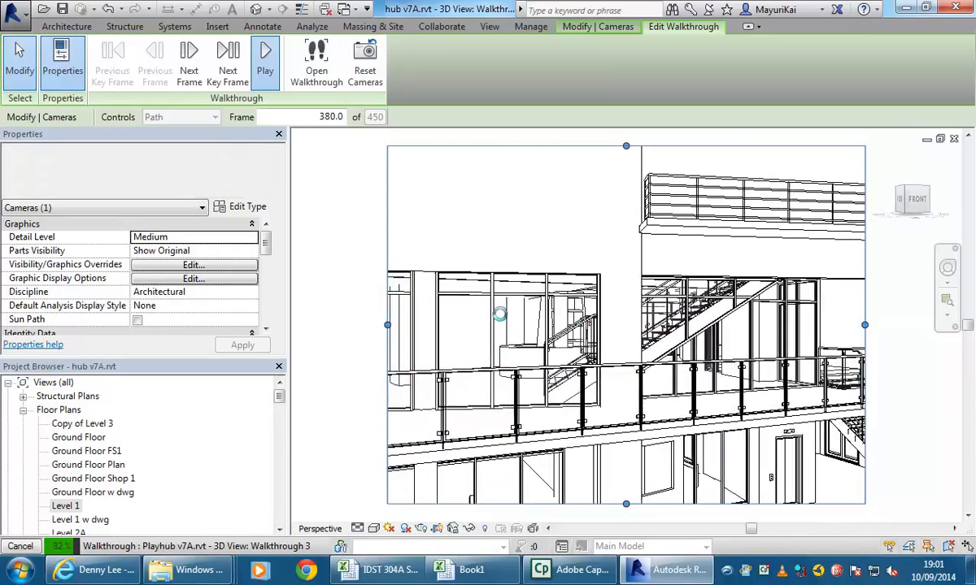
key(Escape)
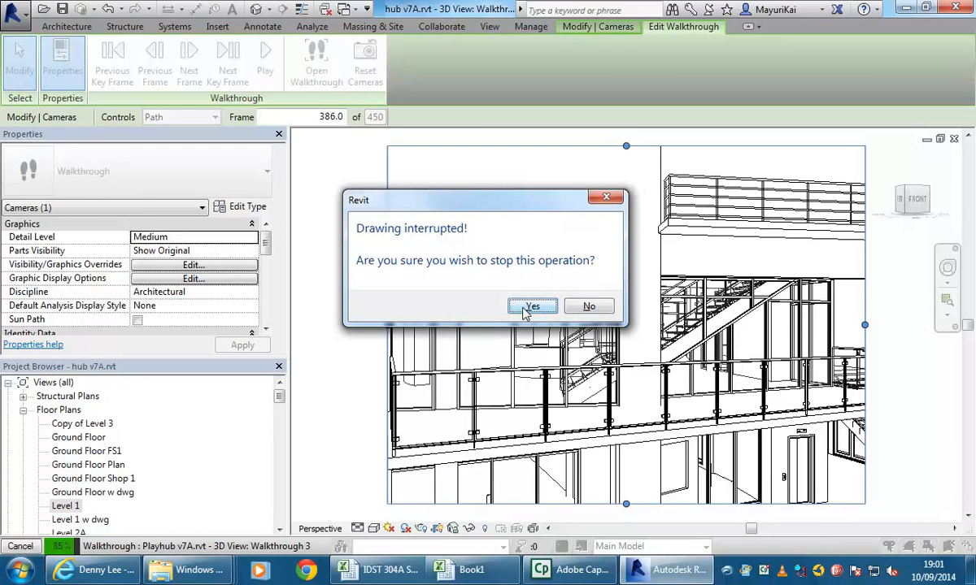
click(528, 309)
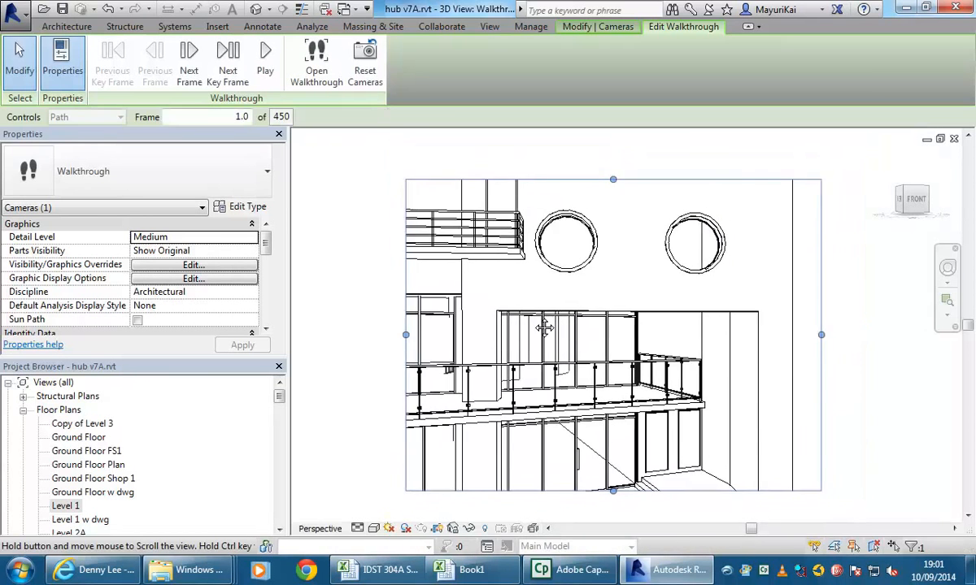
Step: Widen the walkthrough view's crop region on both sides to show more of the balcony facade
middle_drag(532, 318, 578, 335)
scroll(554, 321, down, 1)
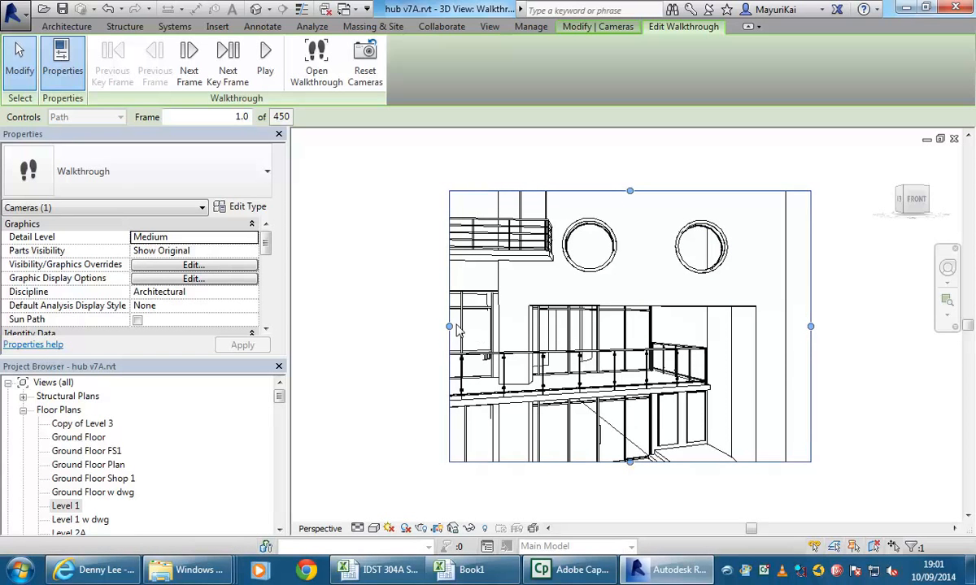
drag(448, 326, 382, 326)
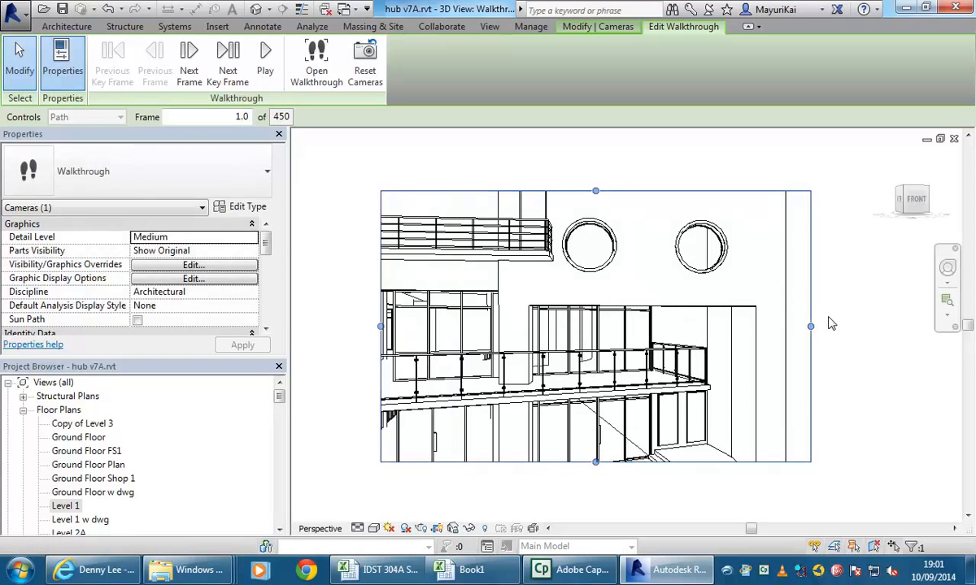
drag(810, 326, 843, 326)
Step: Extend the walkthrough crop region's top and bottom edges to take in more of the facade's height
middle_drag(708, 297, 724, 311)
drag(626, 204, 625, 183)
middle_drag(640, 458, 641, 424)
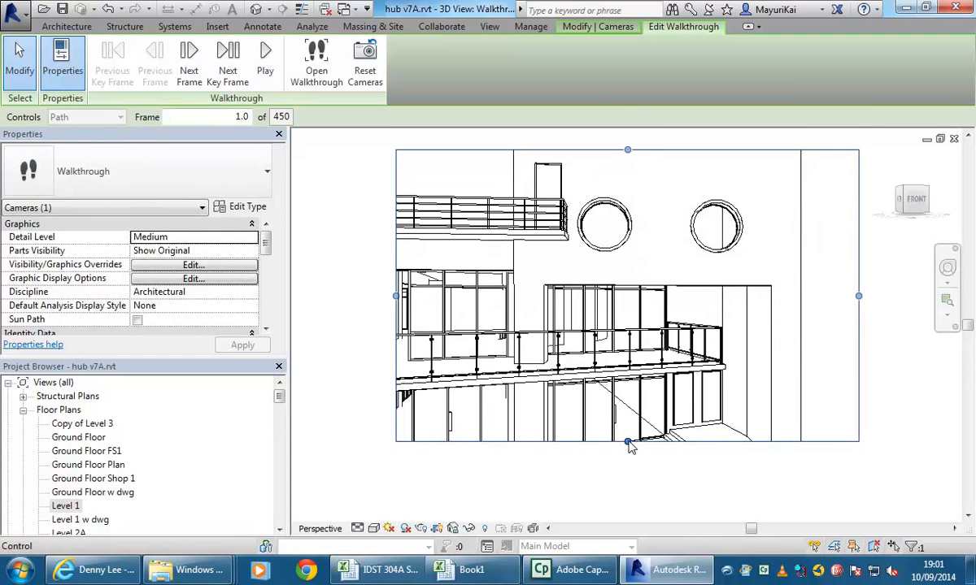
drag(627, 442, 621, 484)
drag(621, 205, 616, 155)
middle_drag(606, 218, 608, 241)
drag(621, 178, 621, 166)
Step: Stretch the crop region's sides farther out to include the staircase and the wall's outer corner, and play the walkthrough from frame 1
drag(421, 345, 346, 344)
drag(823, 345, 844, 345)
scroll(583, 299, down, 1)
middle_drag(583, 299, 616, 293)
scroll(587, 273, up, 1)
drag(397, 325, 332, 326)
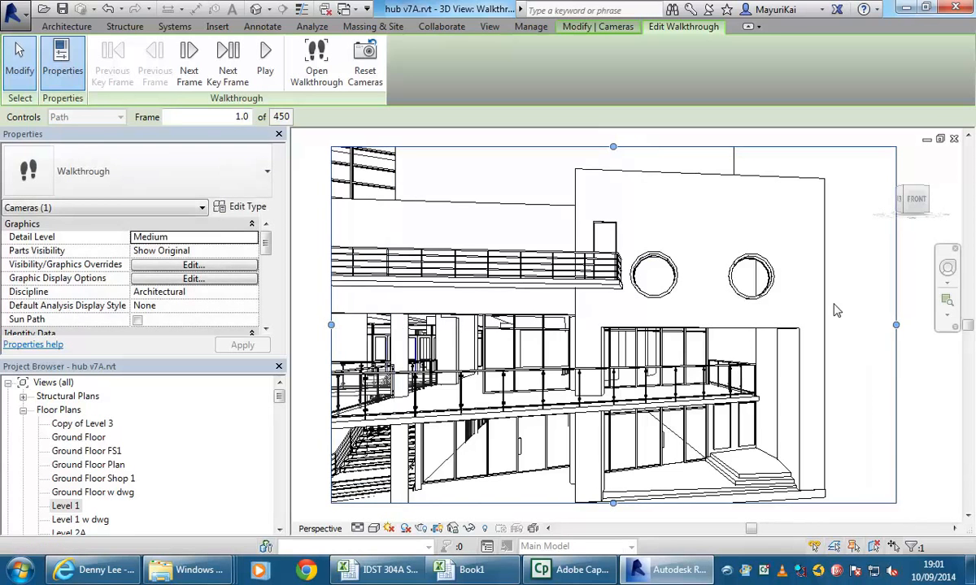
drag(896, 325, 913, 325)
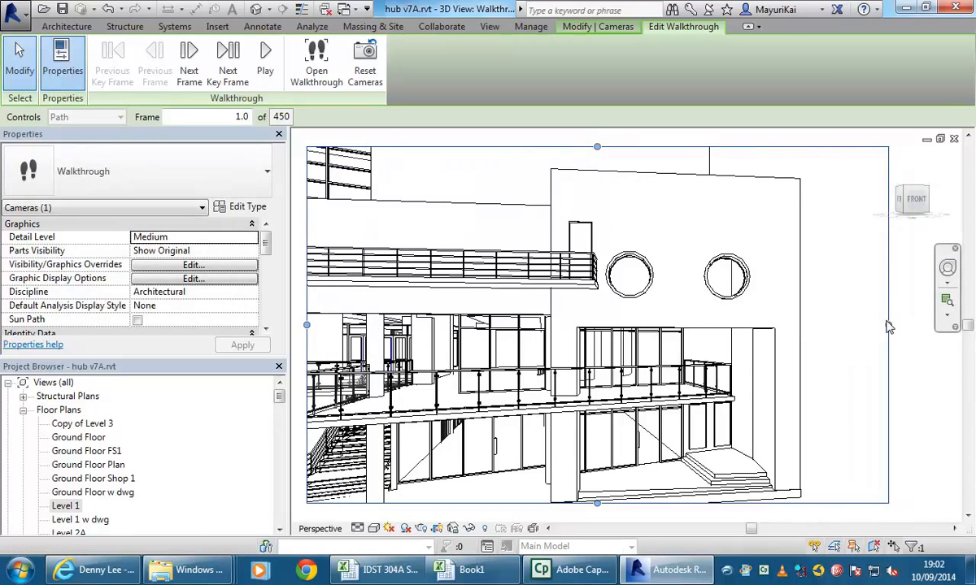
click(265, 61)
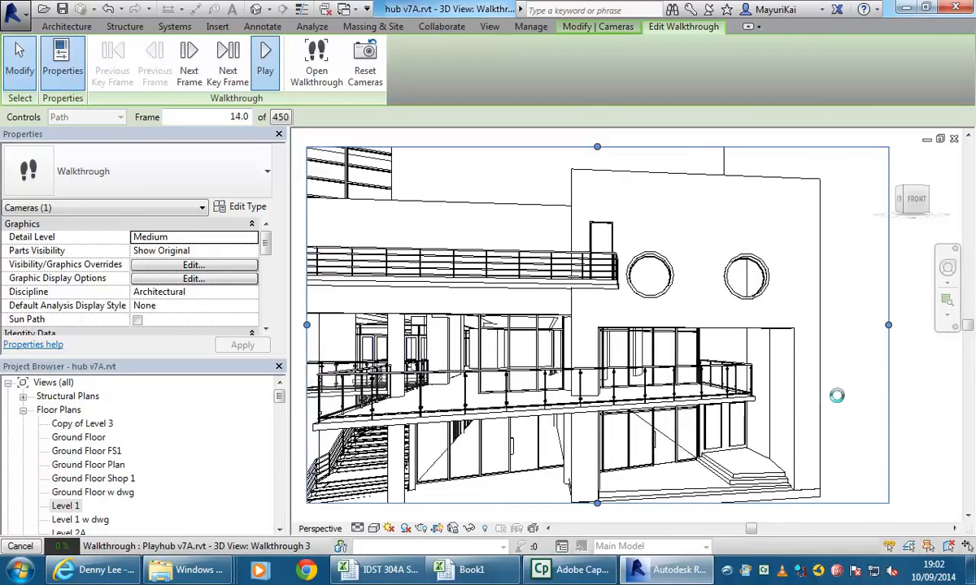